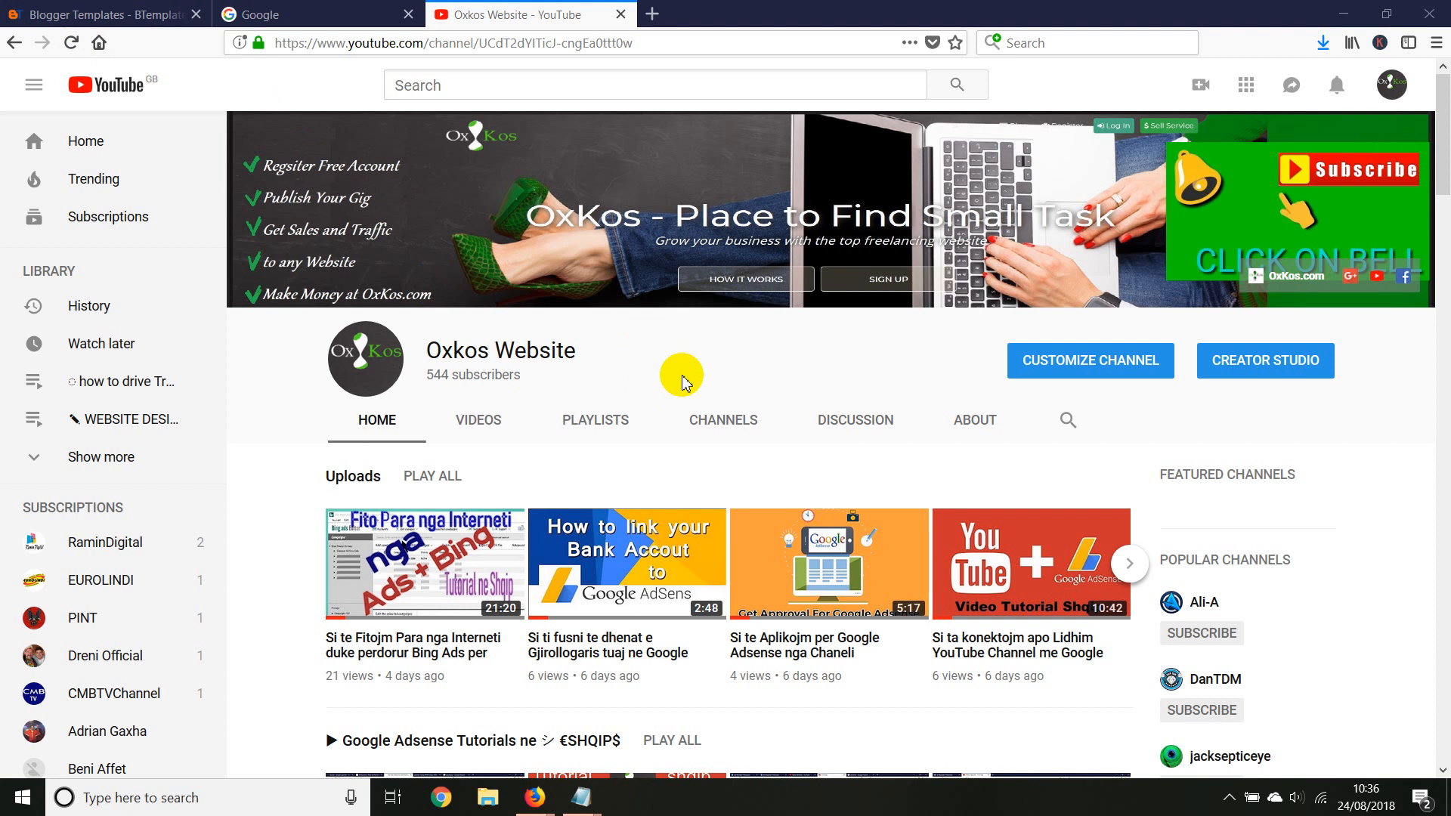
Open the Rareti template from the BTemplates list and examine its live demo
click(98, 14)
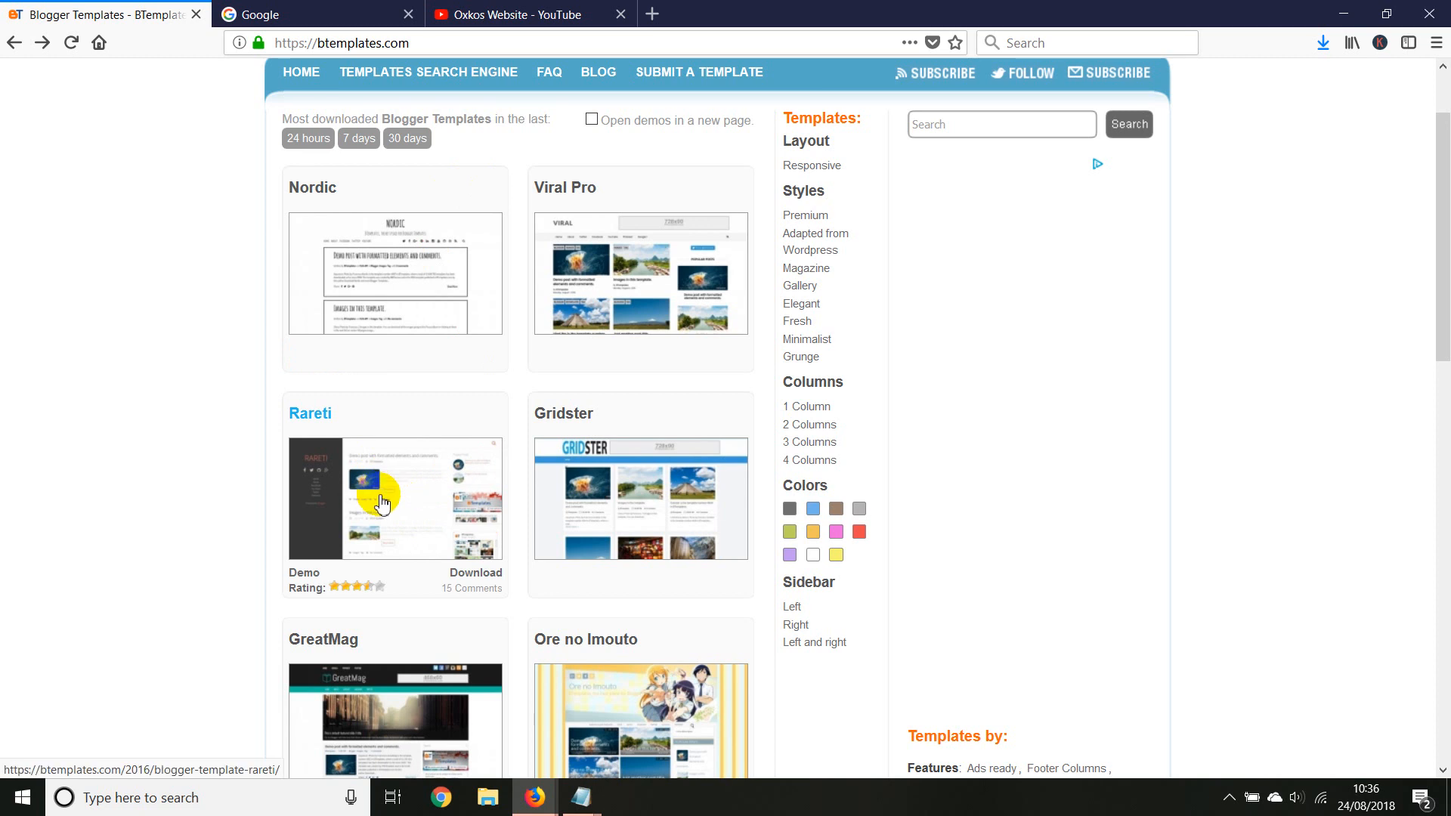
click(348, 537)
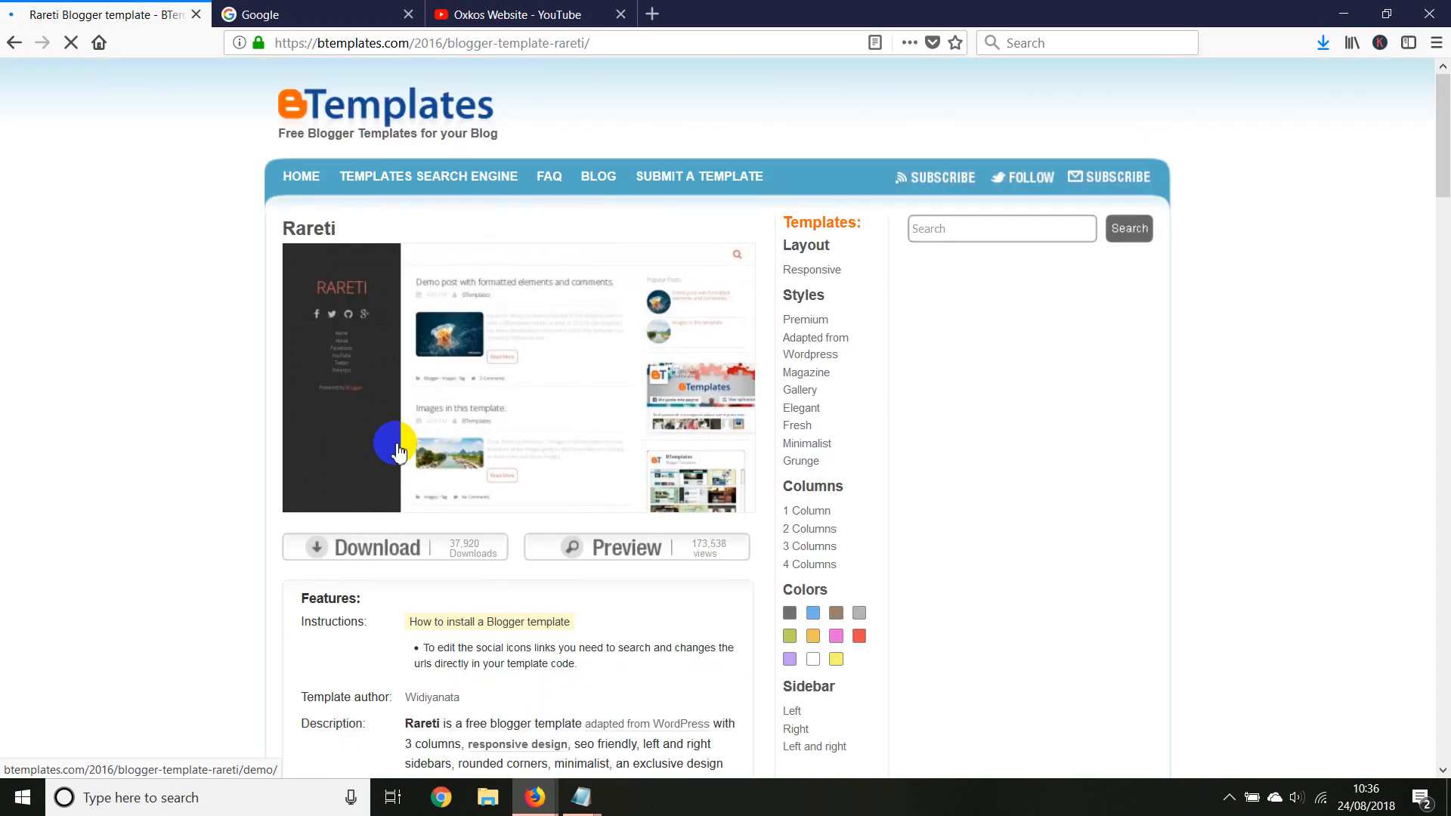
click(541, 419)
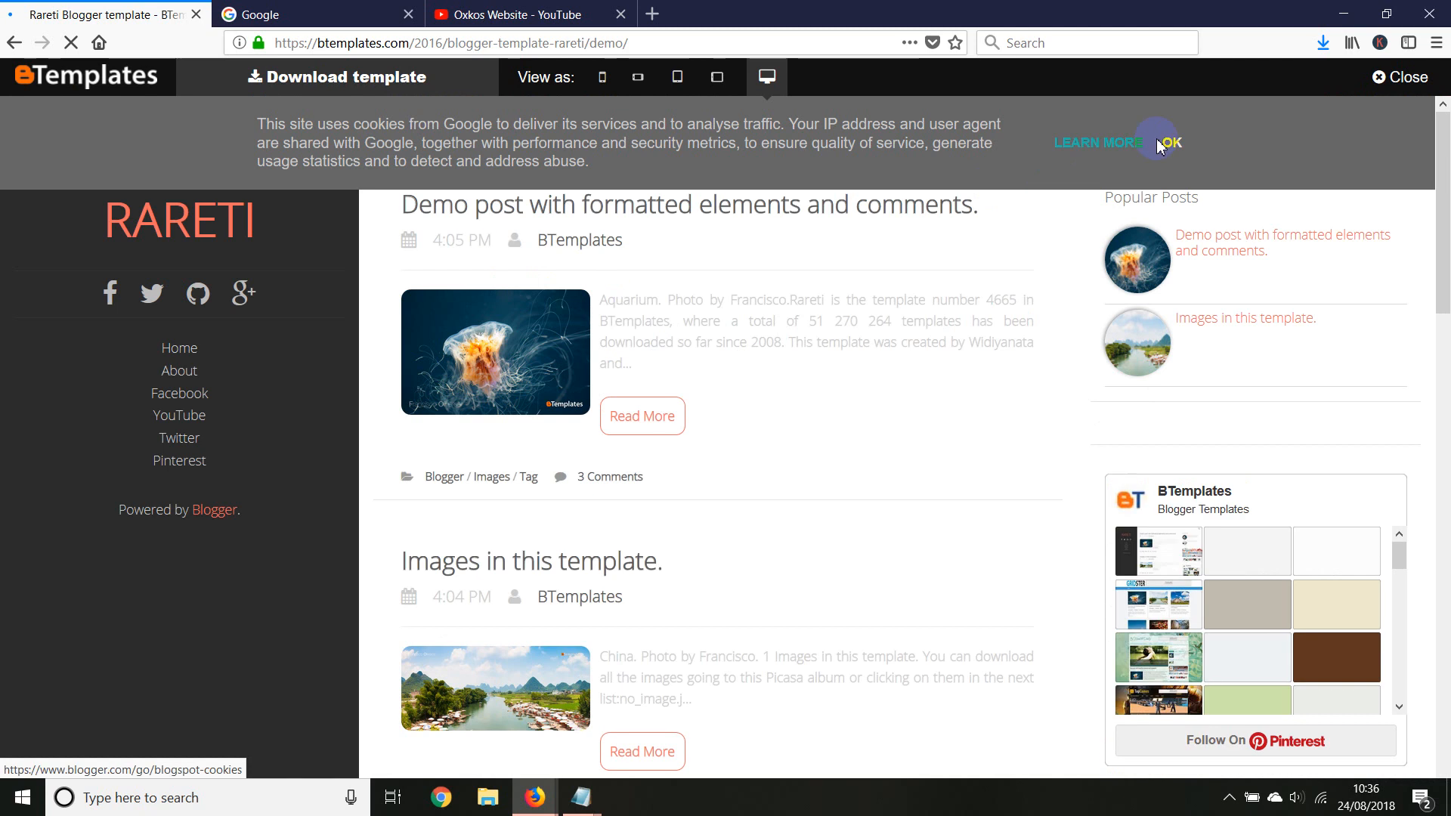
click(1159, 145)
scroll(616, 301, down, 5)
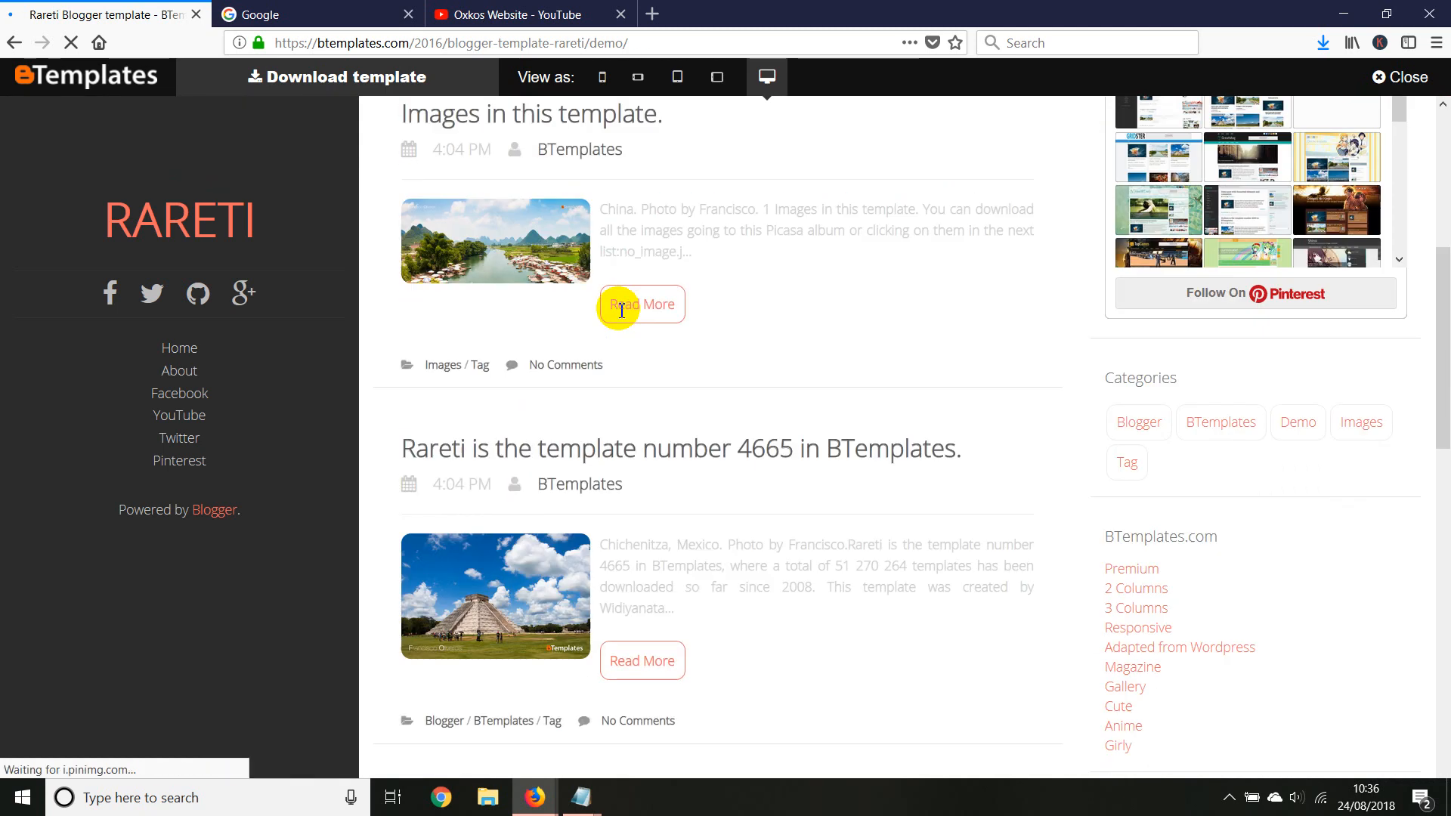
scroll(599, 312, up, 5)
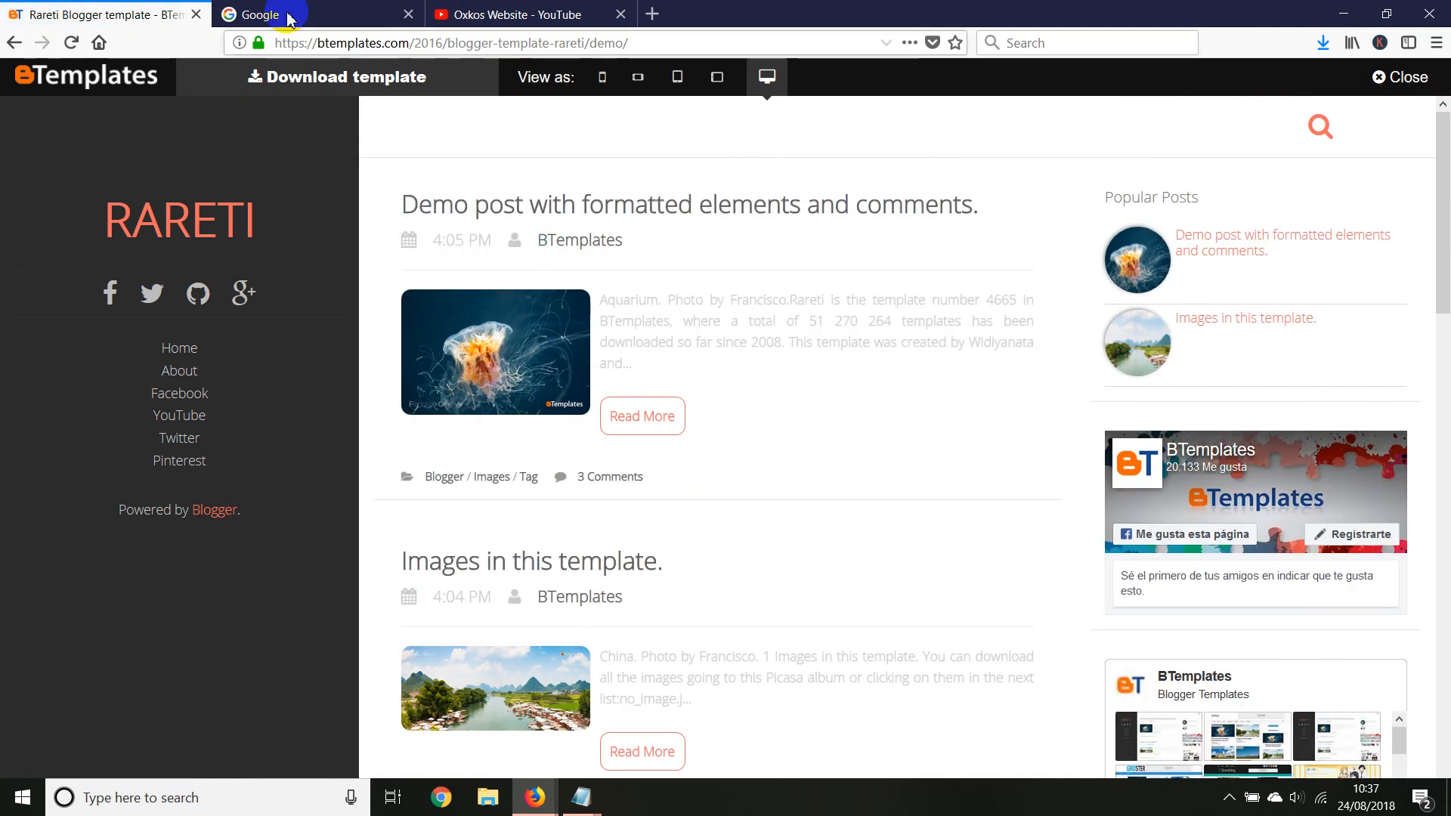
scroll(700, 391, down, 5)
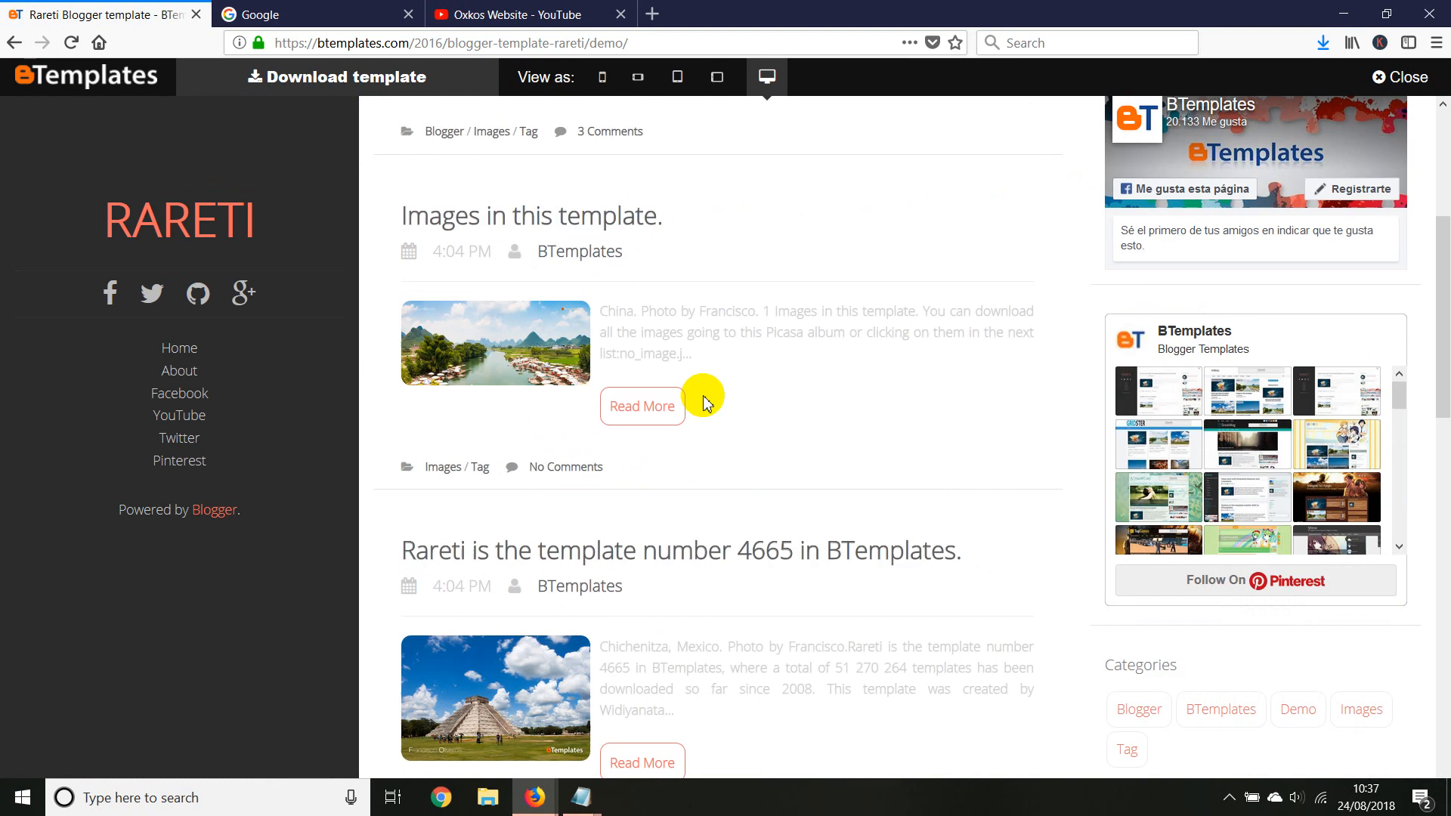
Download the Rareti template as a ZIP archive to the desktop and clear the browser out of the way
click(9, 47)
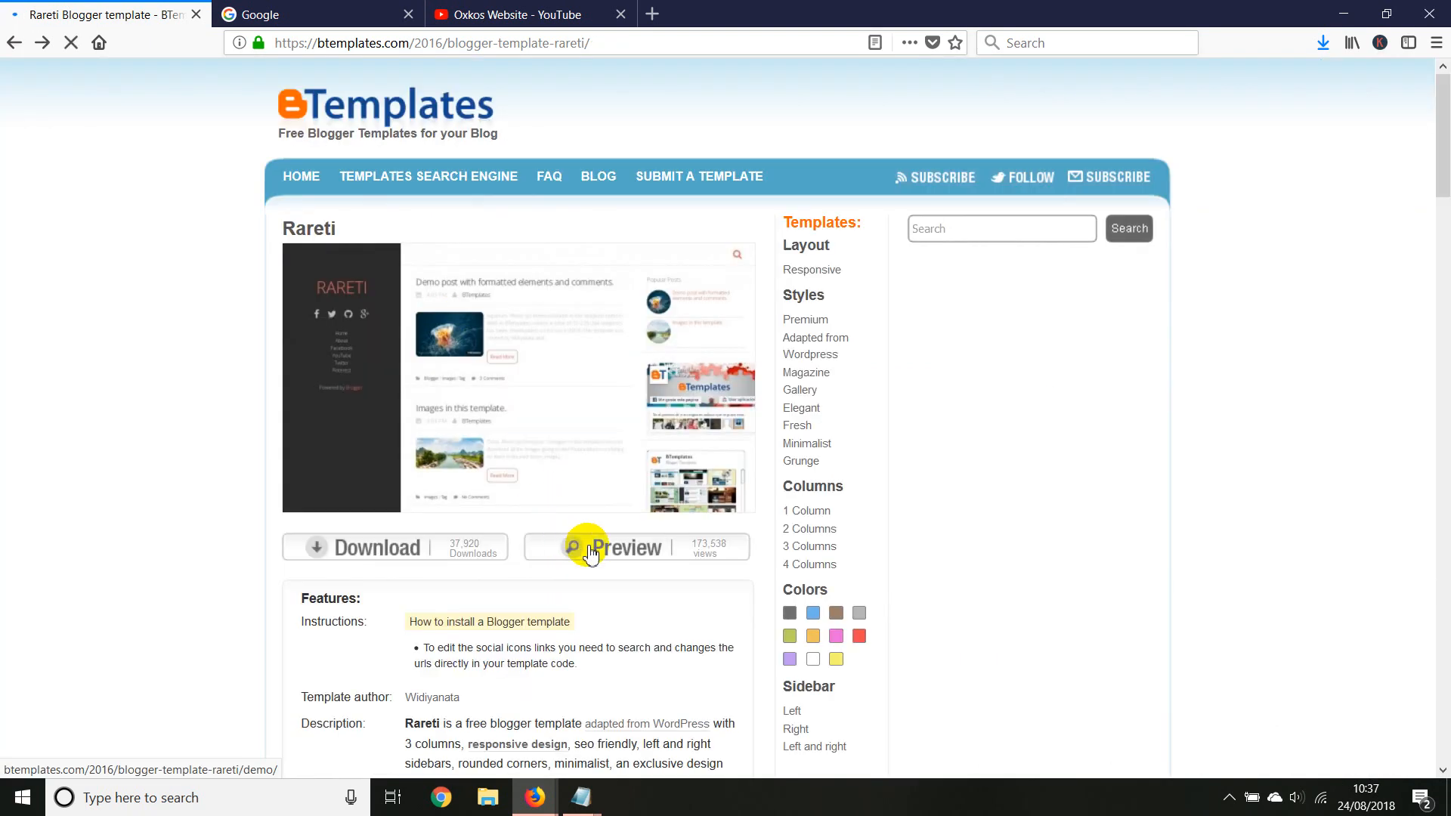
click(369, 545)
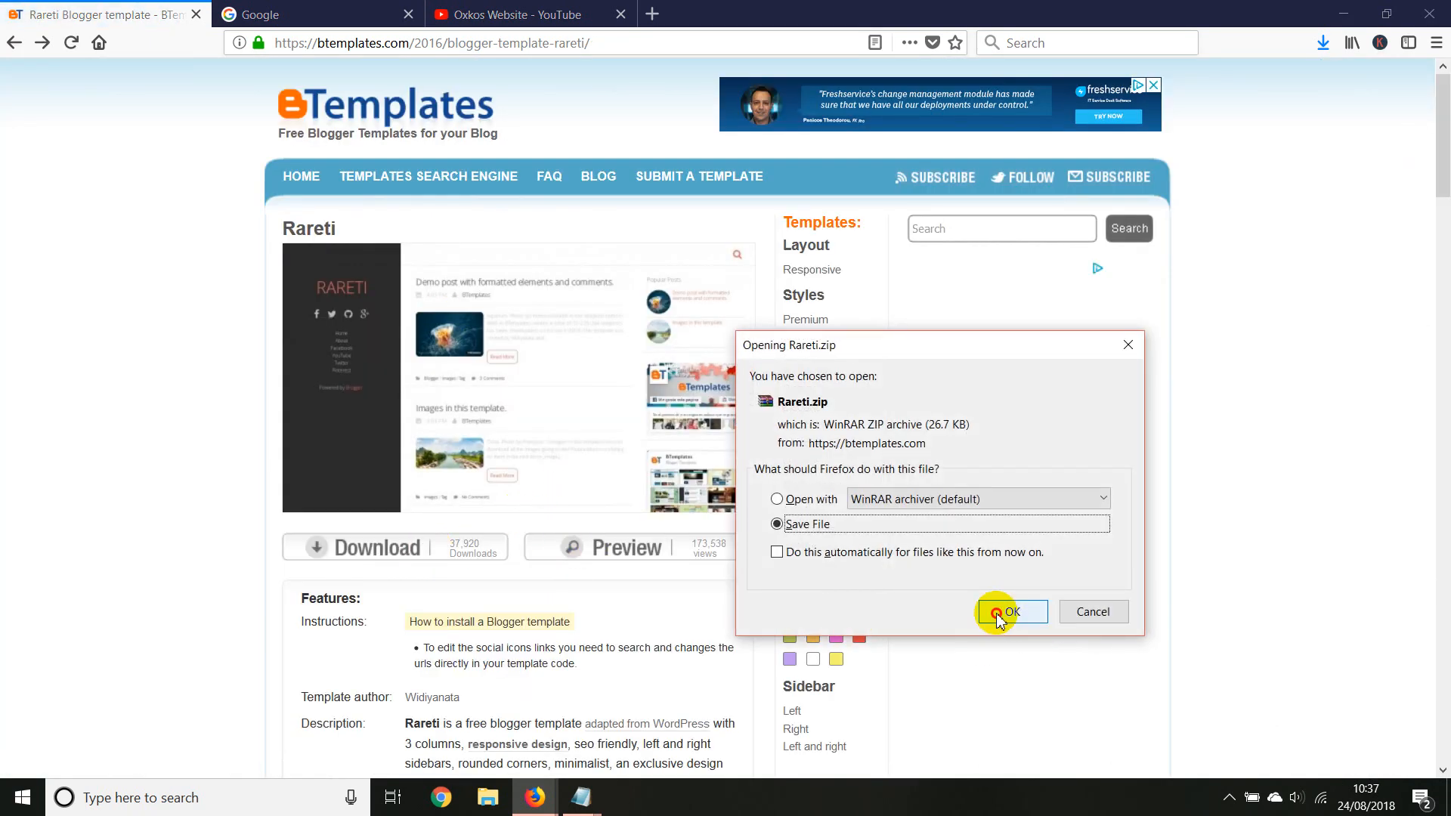
click(1009, 607)
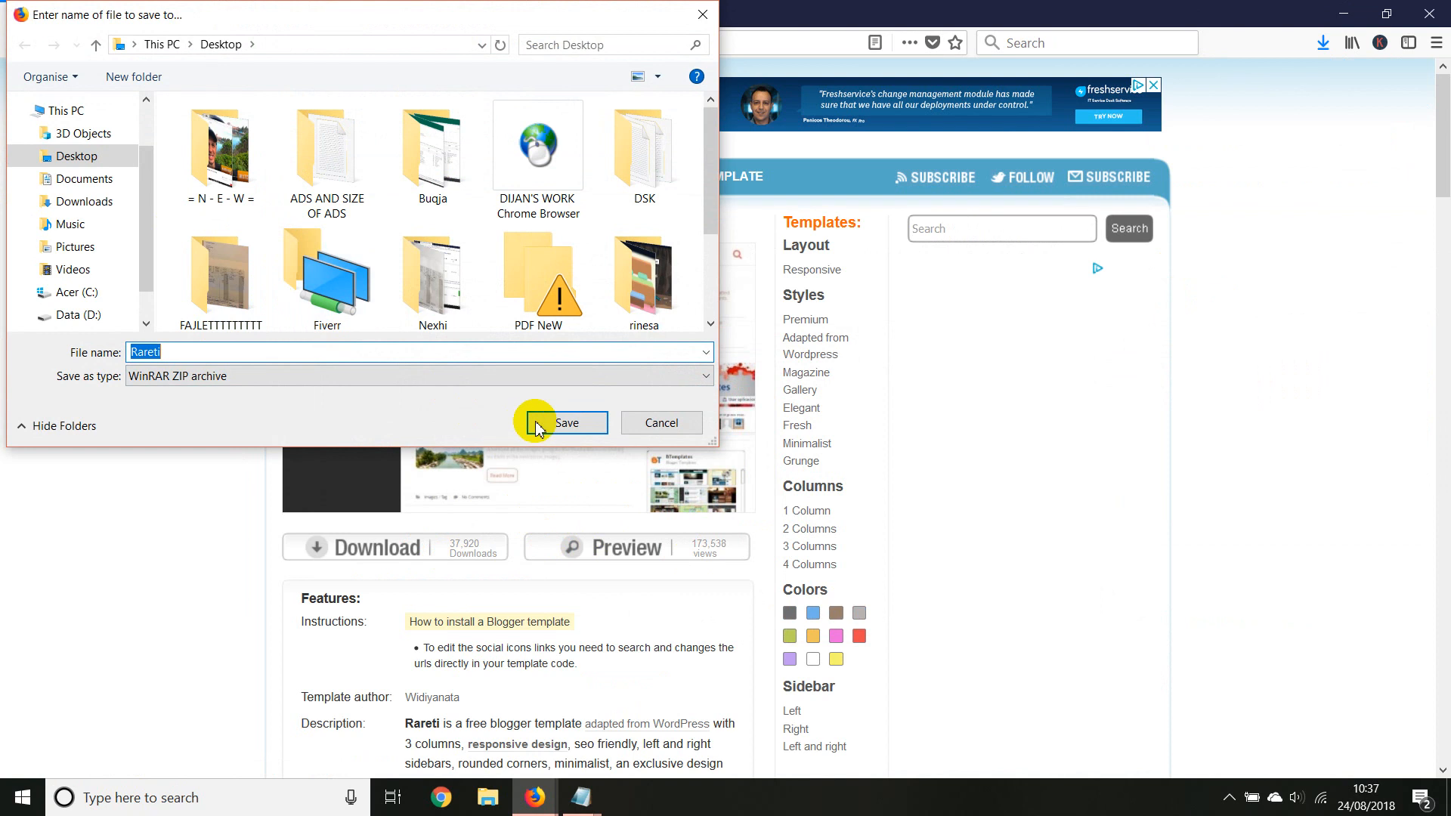
click(563, 423)
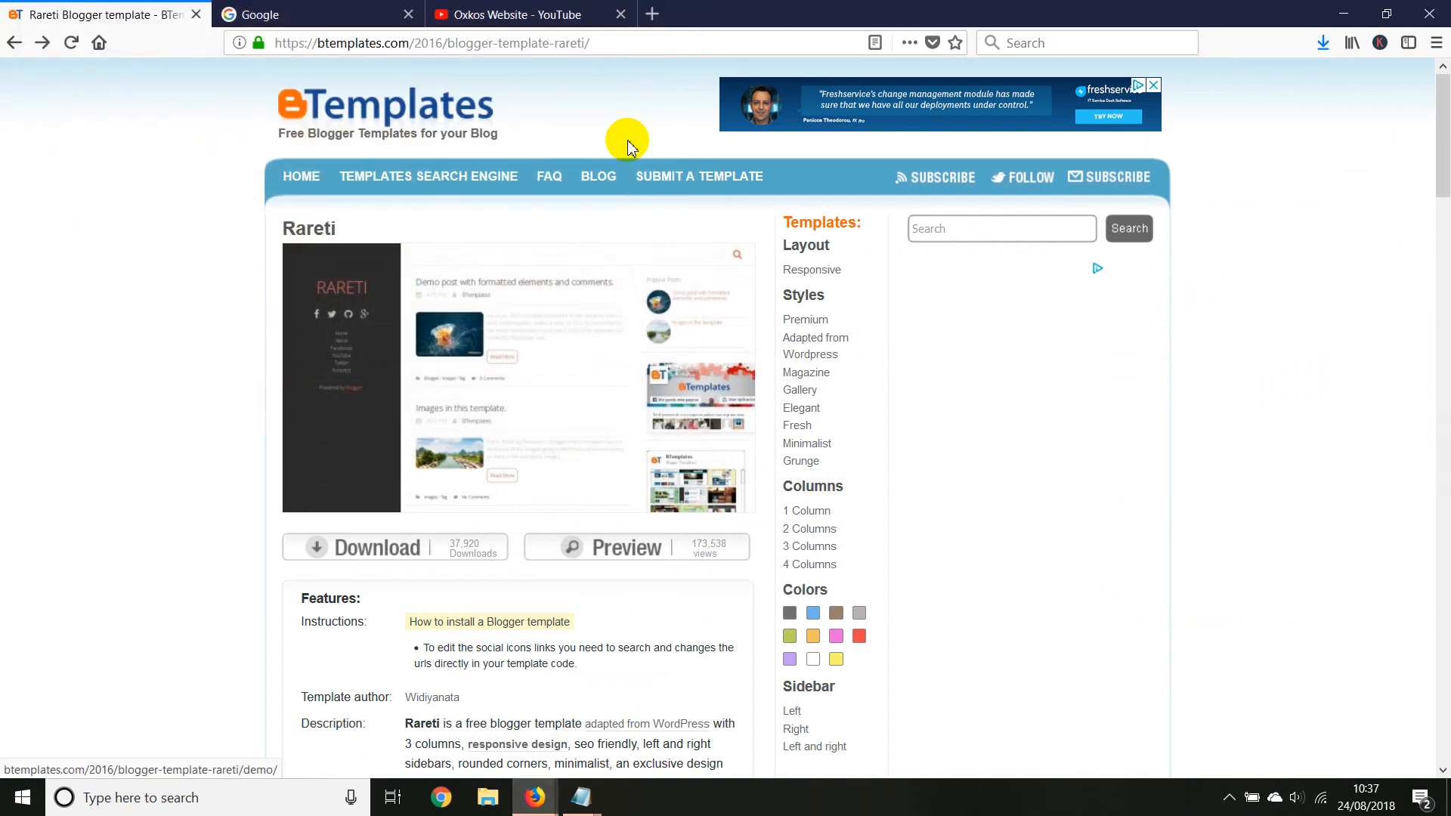
click(196, 15)
click(1343, 14)
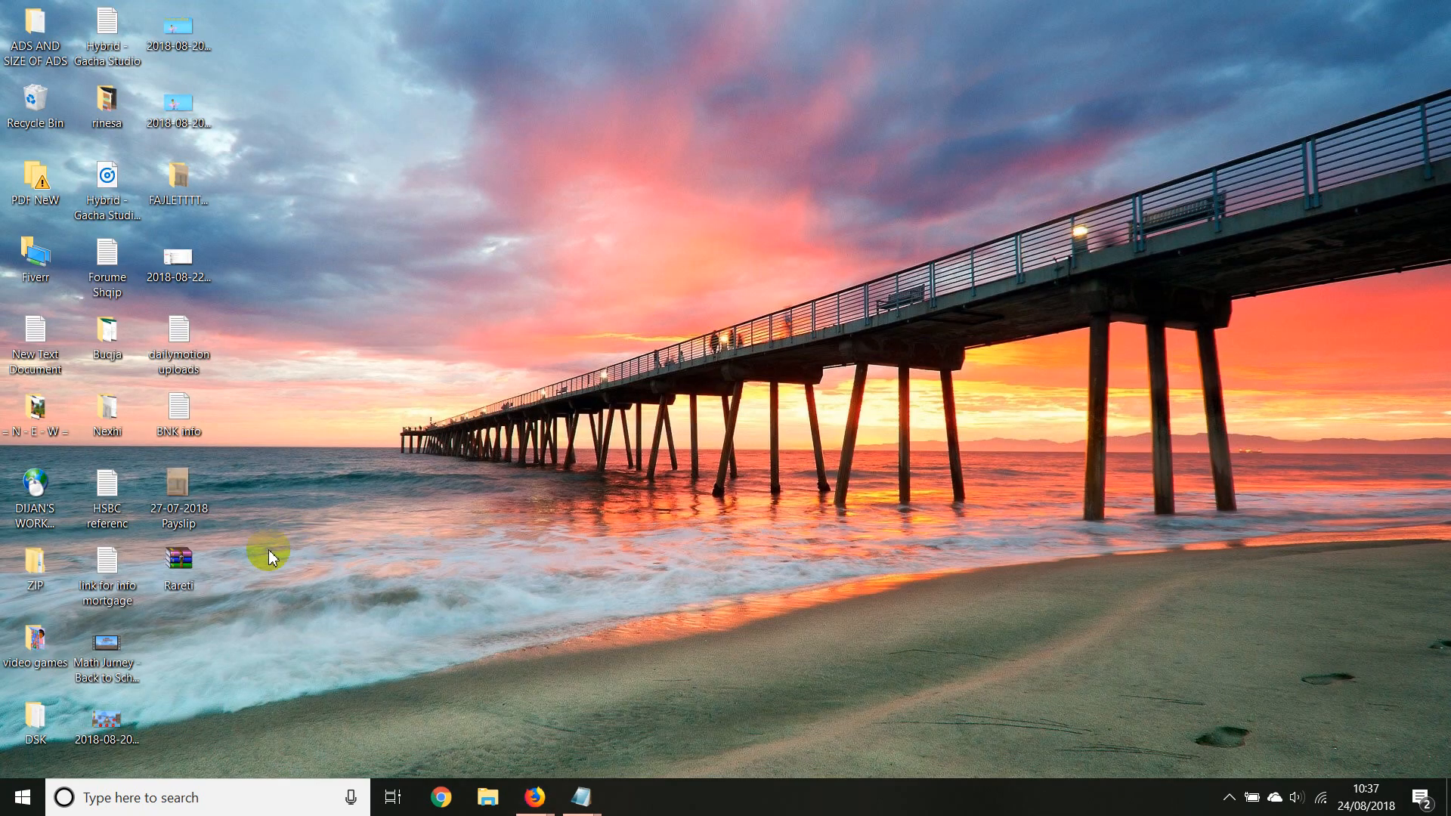
Extract Rareti.xml from the downloaded archive to the desktop and delete the archive
double_click(189, 573)
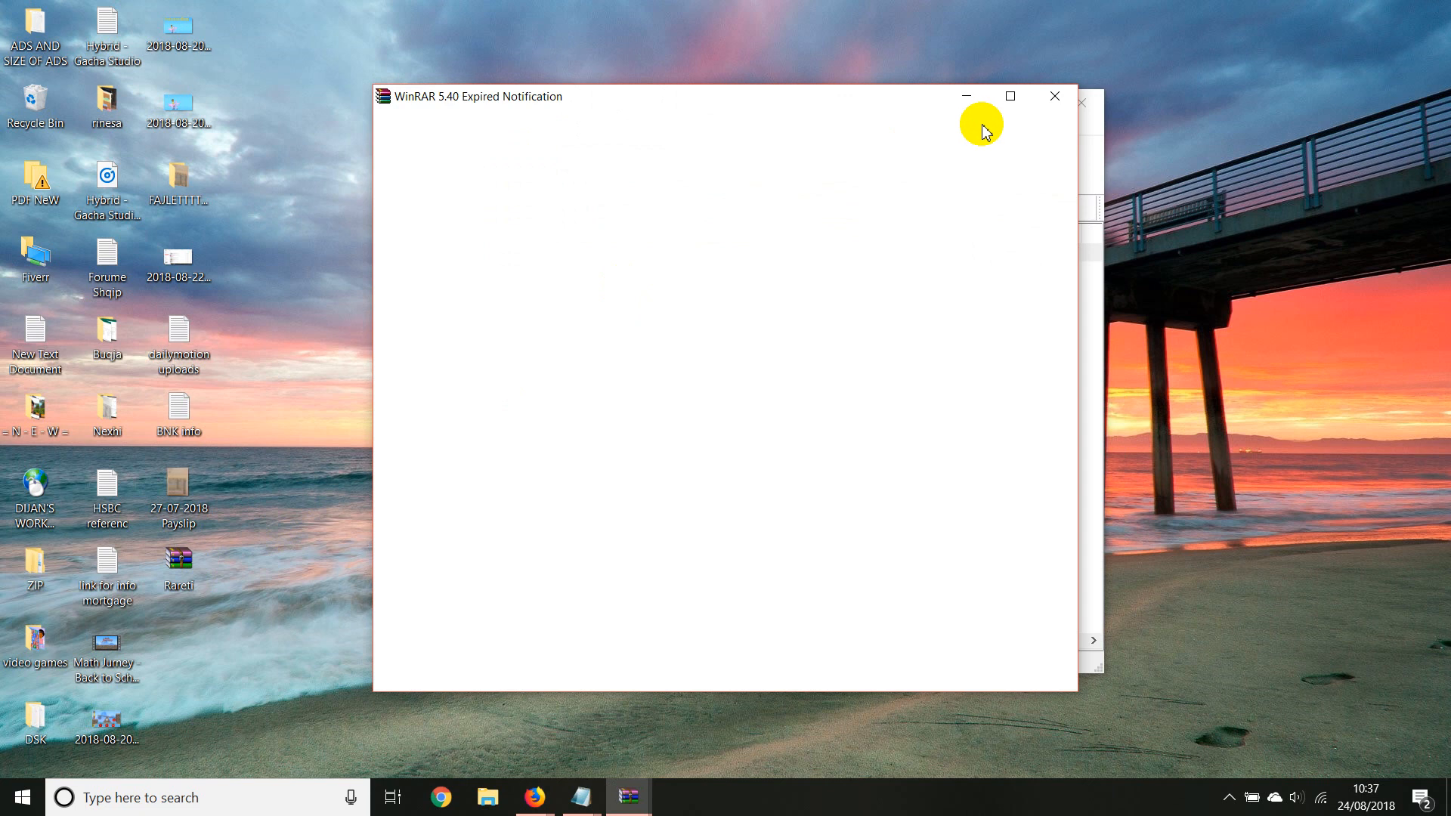
click(1066, 103)
double_click(535, 268)
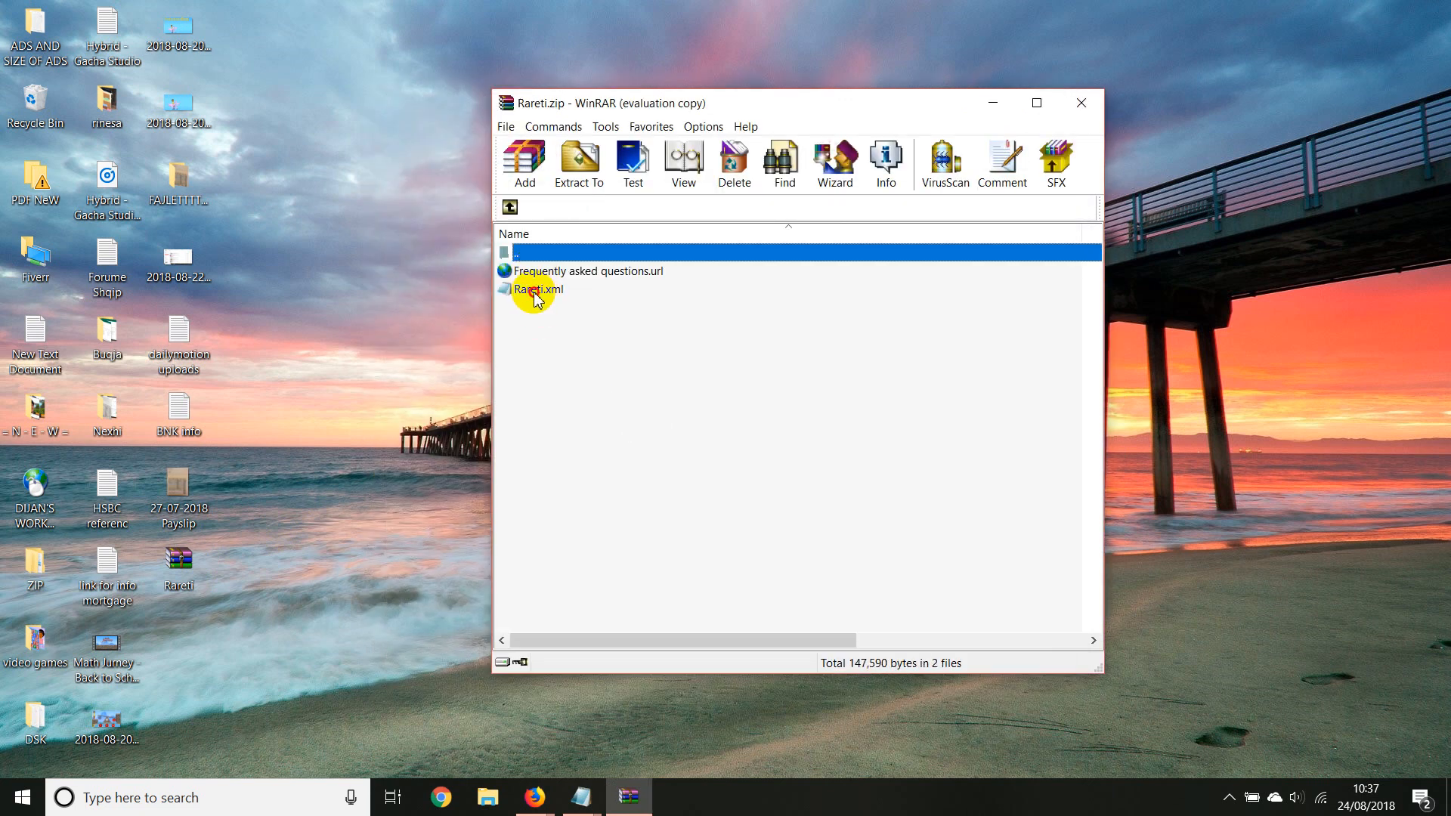
drag(534, 294, 277, 642)
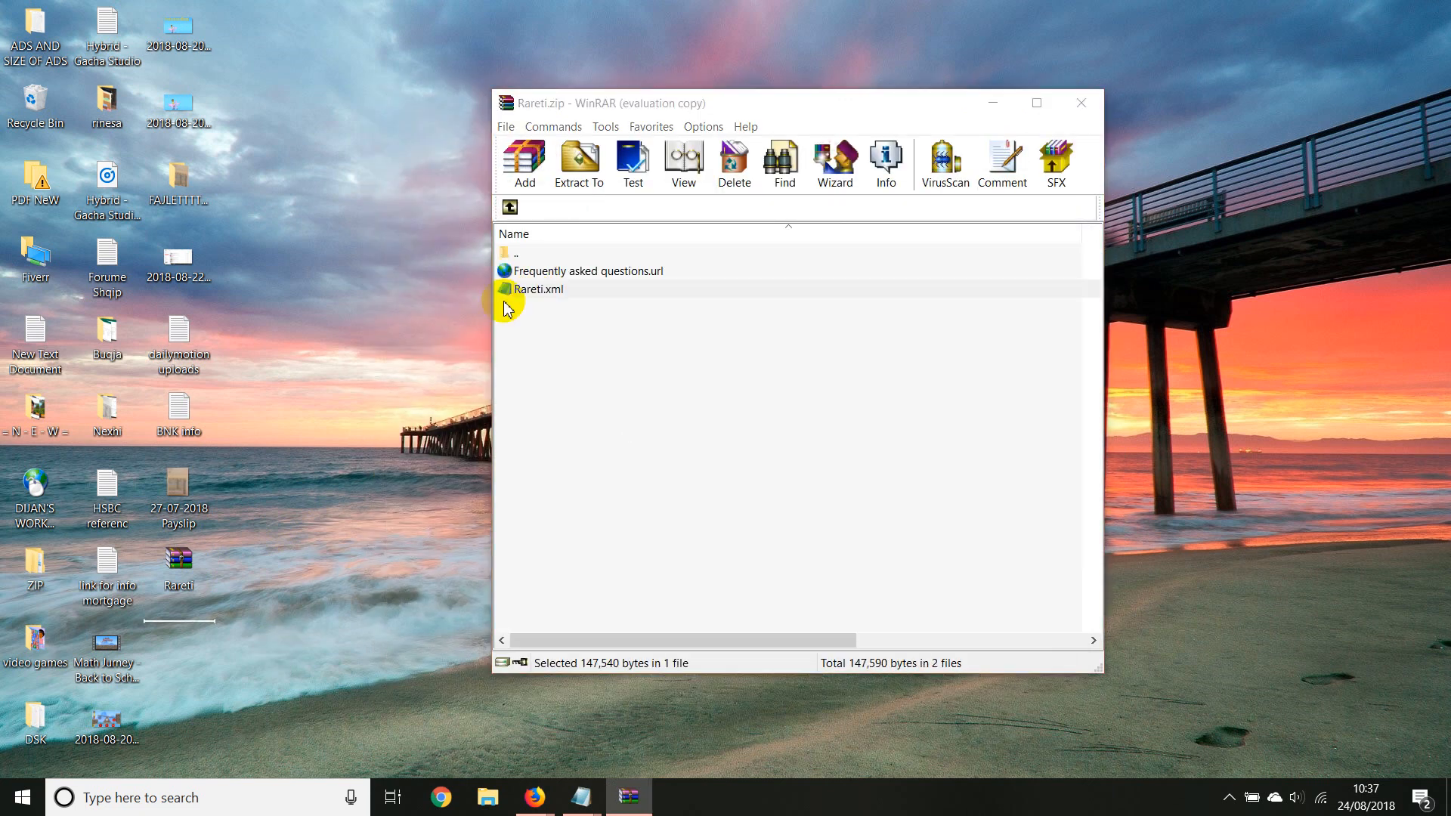
click(1081, 103)
right_click(194, 558)
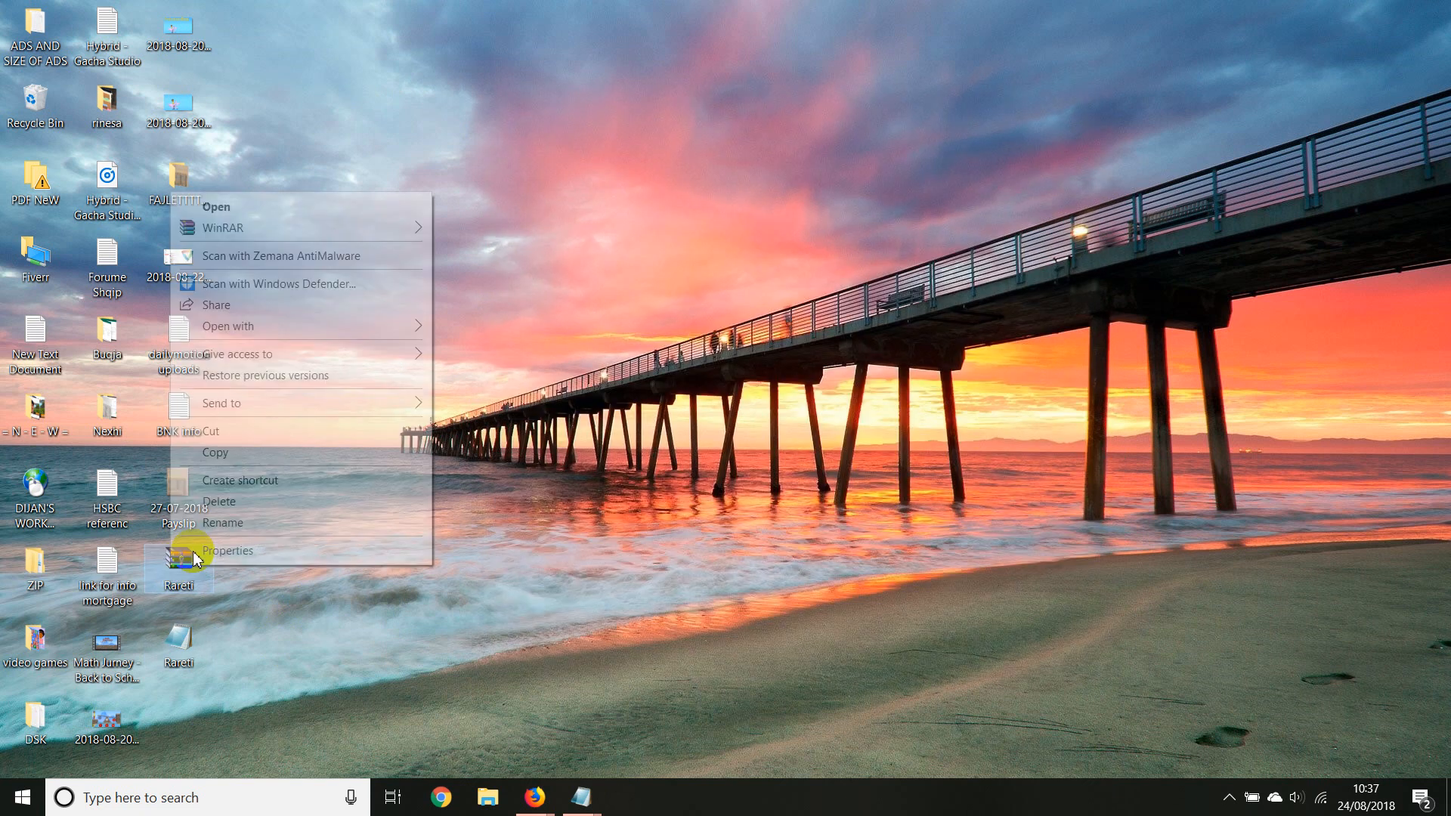
click(219, 502)
Copy the entire code of the extracted Rareti file from Notepad and close it
double_click(182, 573)
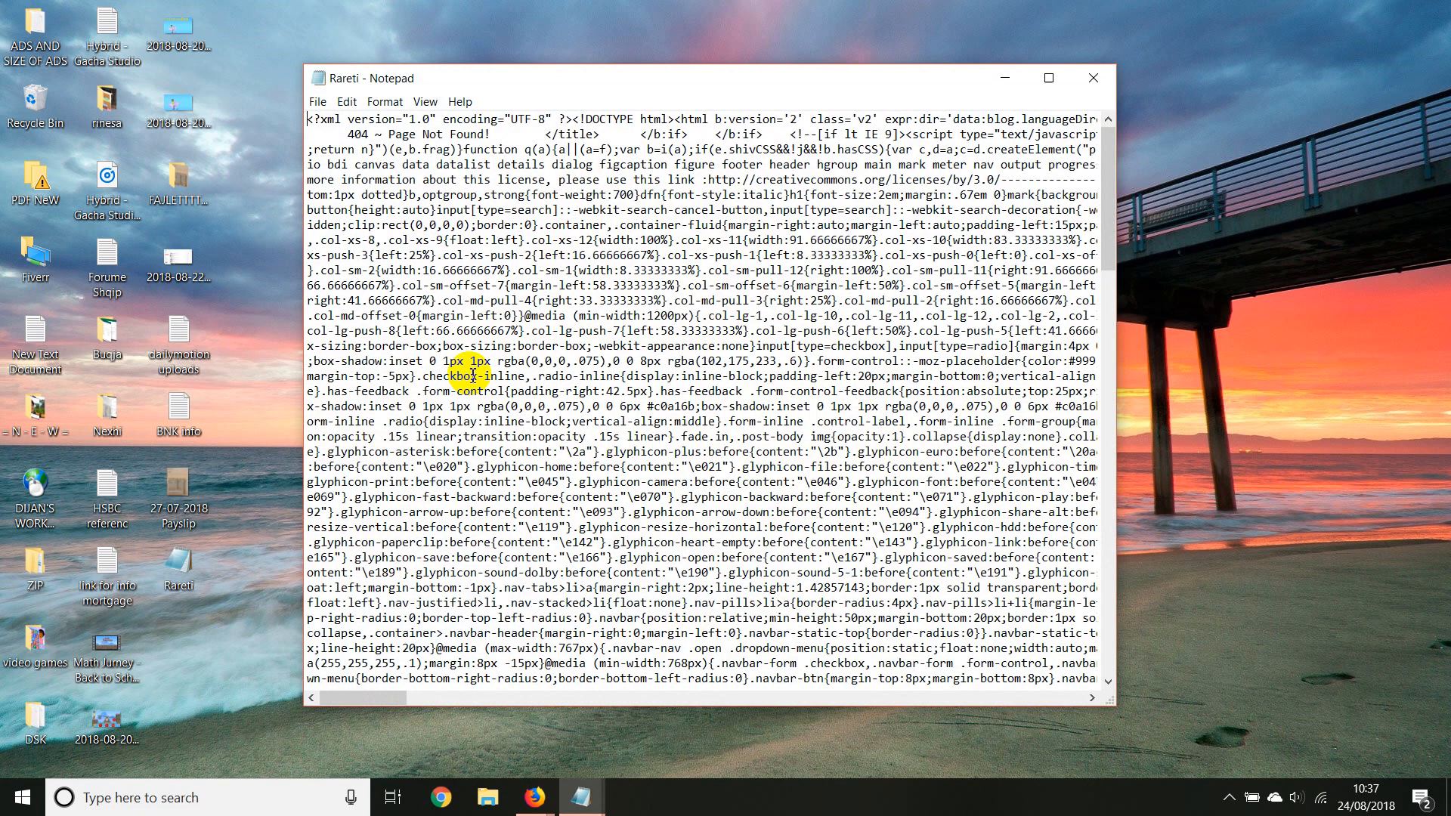
drag(533, 164, 525, 376)
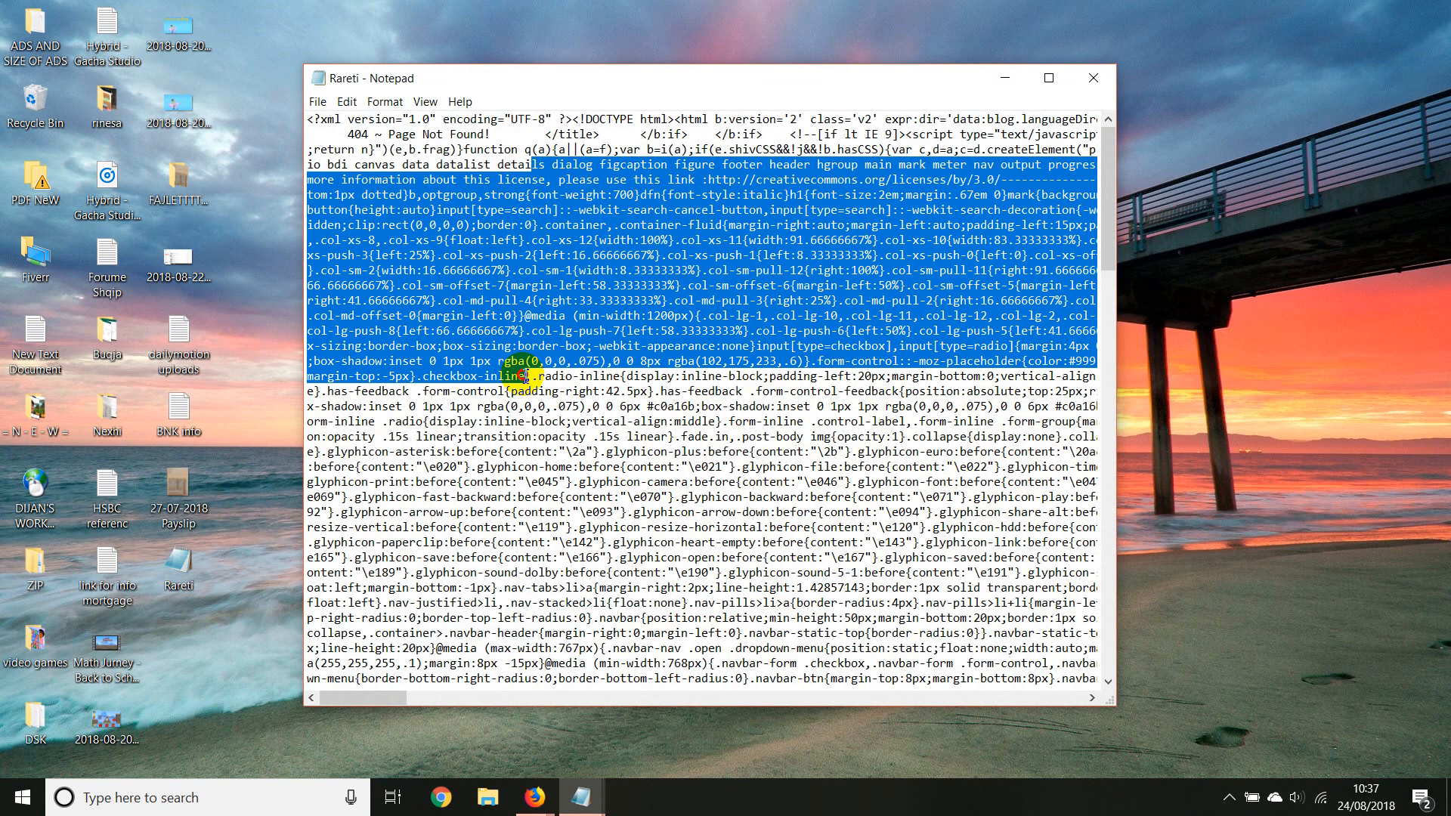
right_click(539, 310)
click(574, 421)
right_click(538, 330)
click(572, 381)
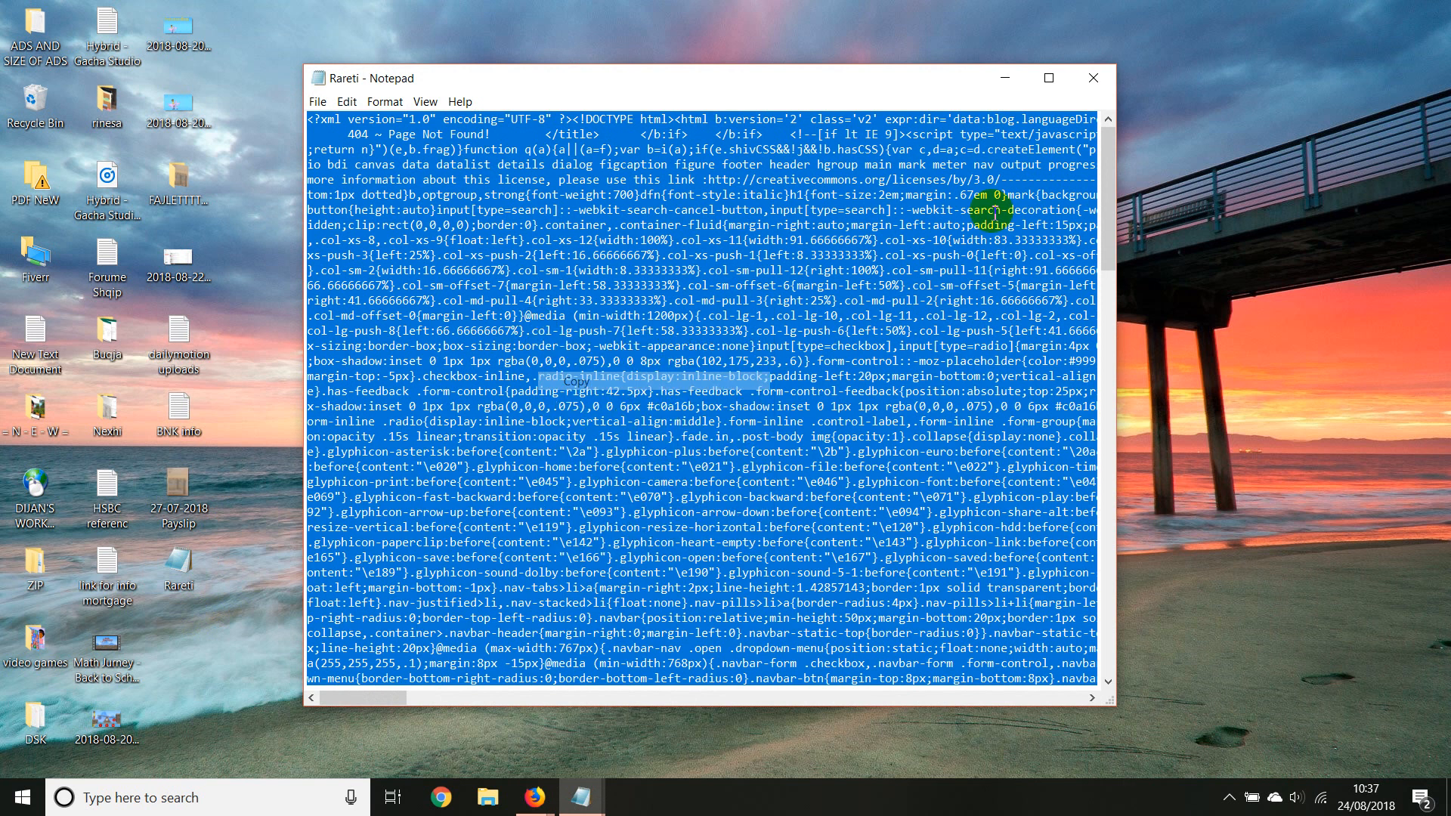
click(1104, 79)
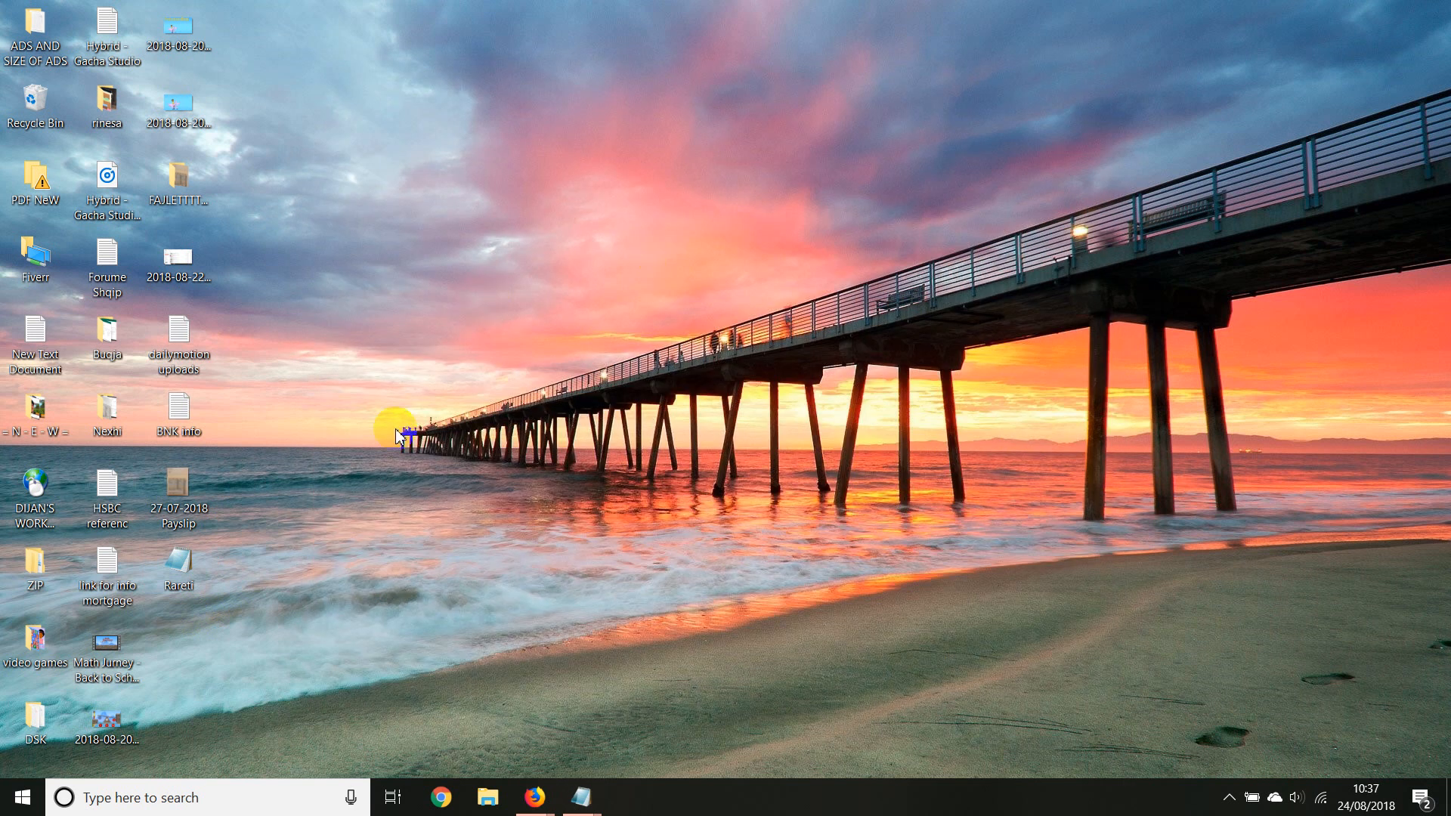
right_click(186, 574)
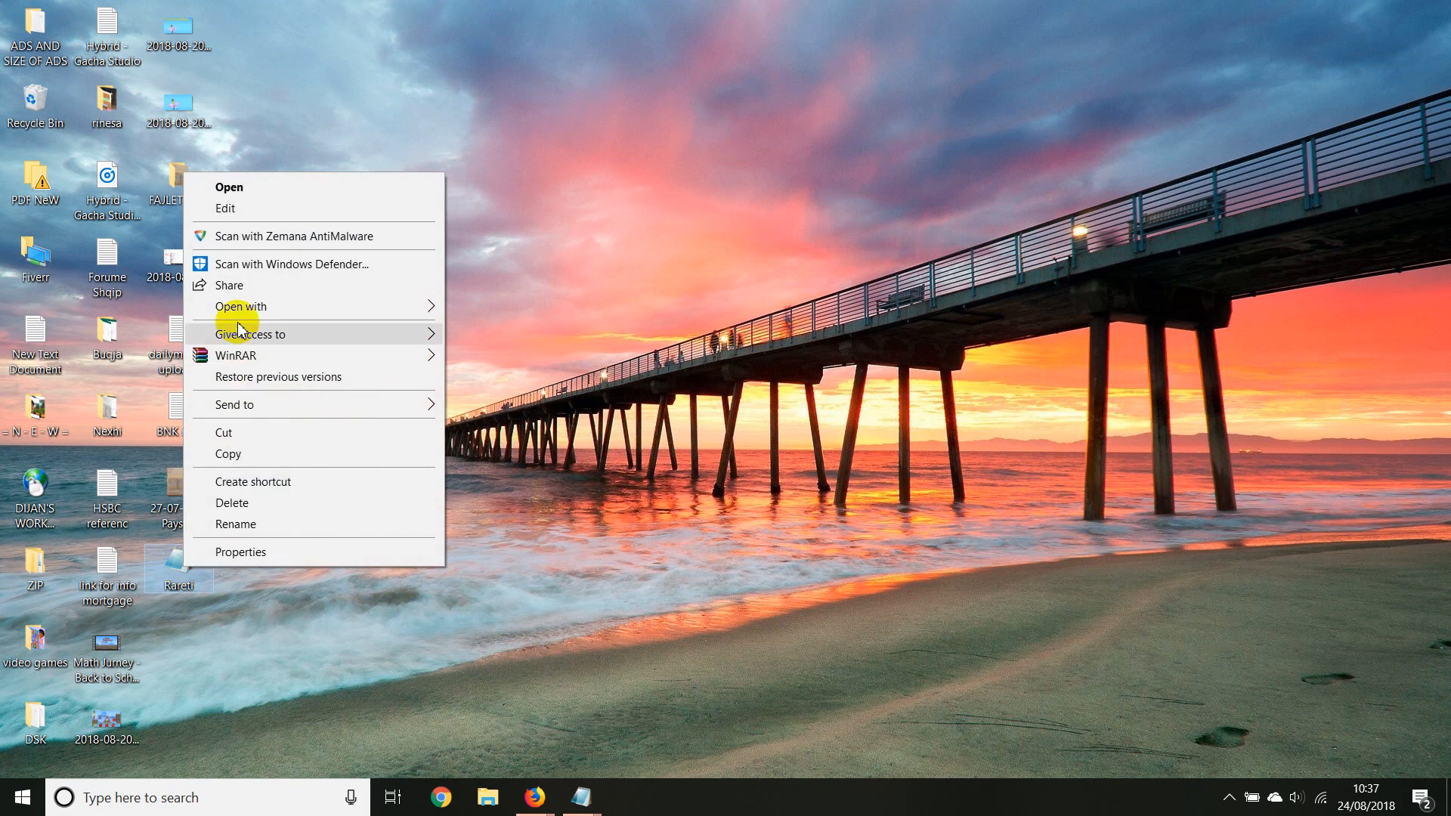
mouse_move(292, 307)
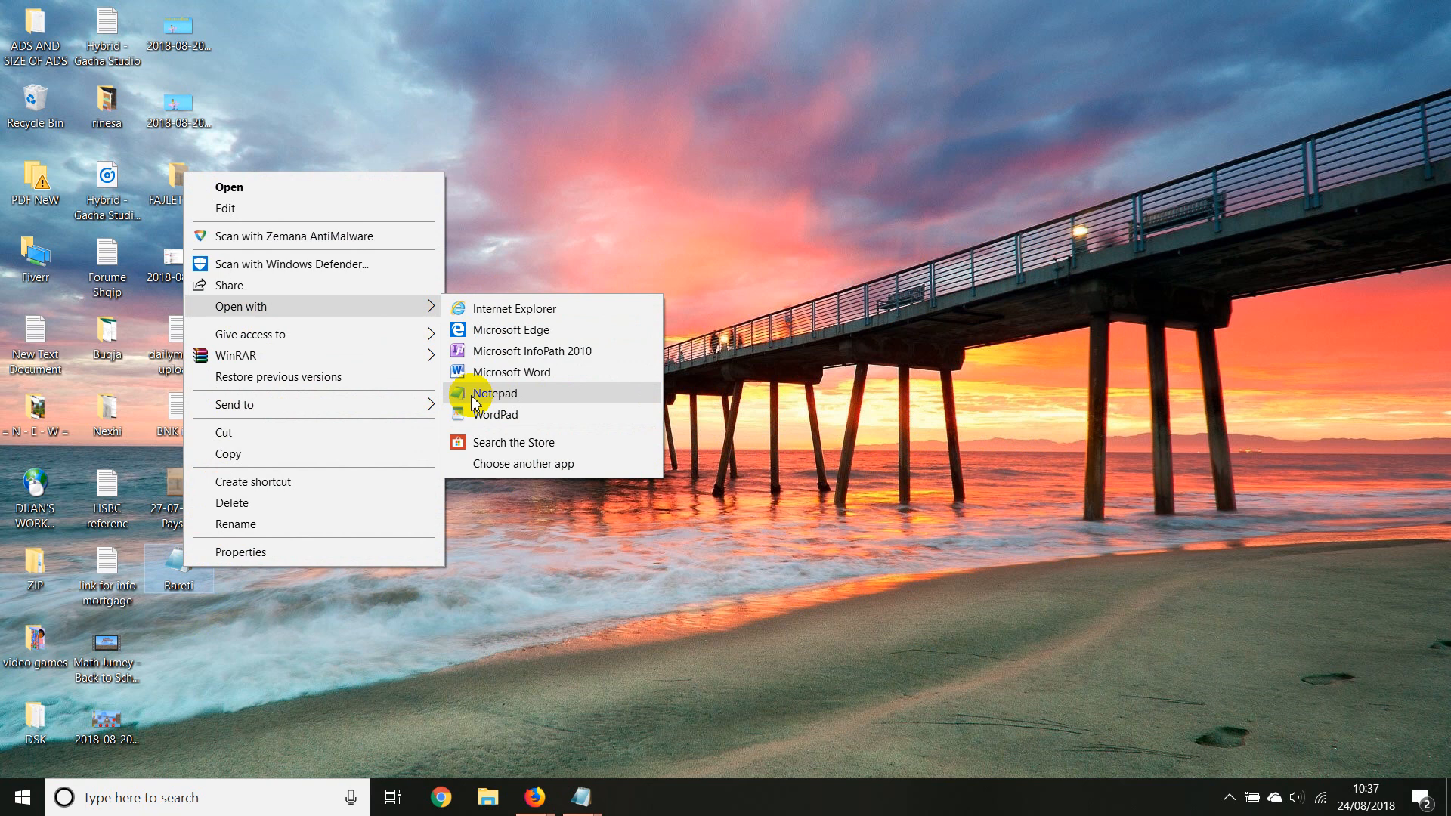
click(566, 220)
Switch to the other Firefox window and view the live new blogg site
mouse_move(535, 796)
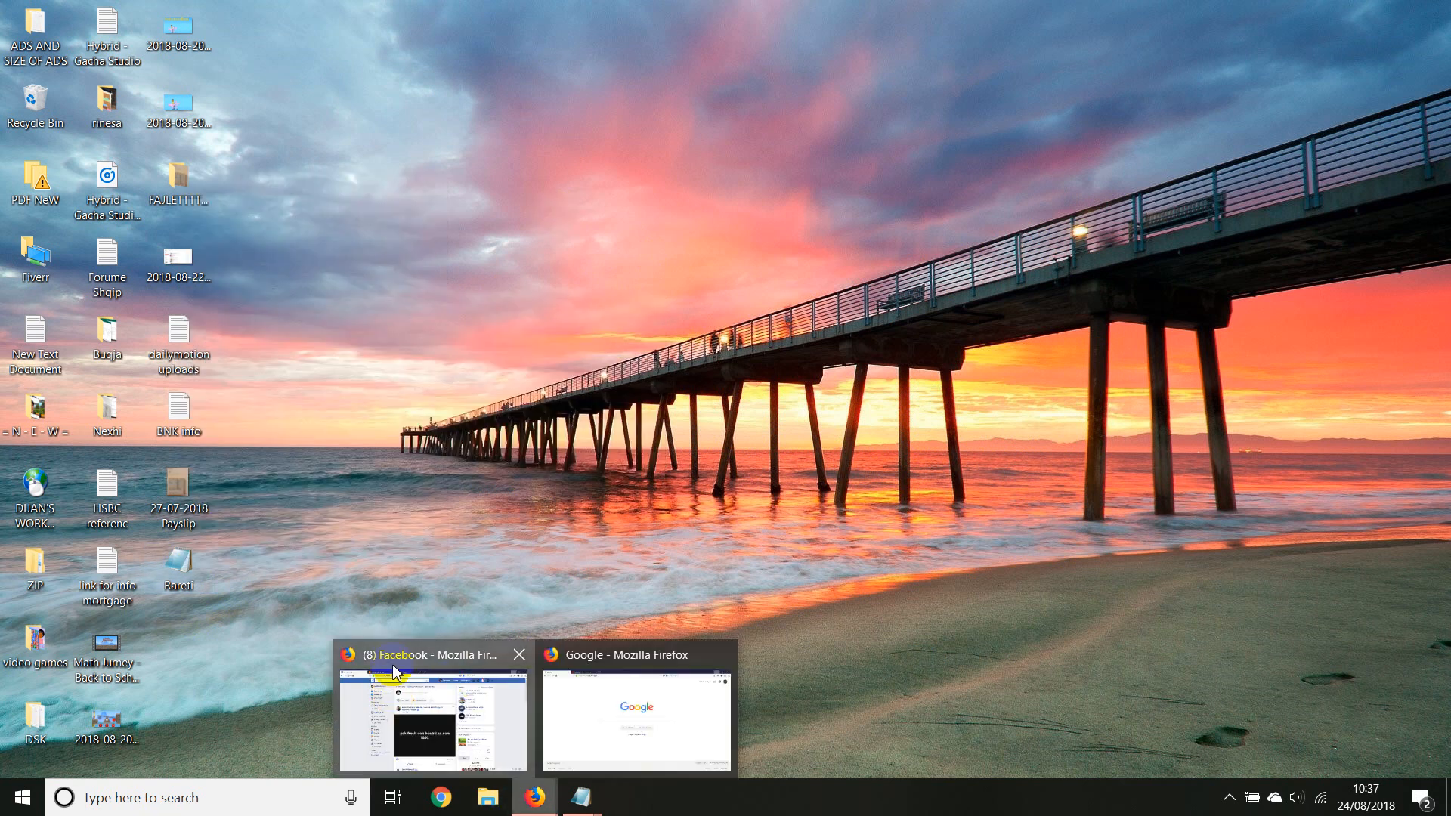
click(433, 703)
click(480, 14)
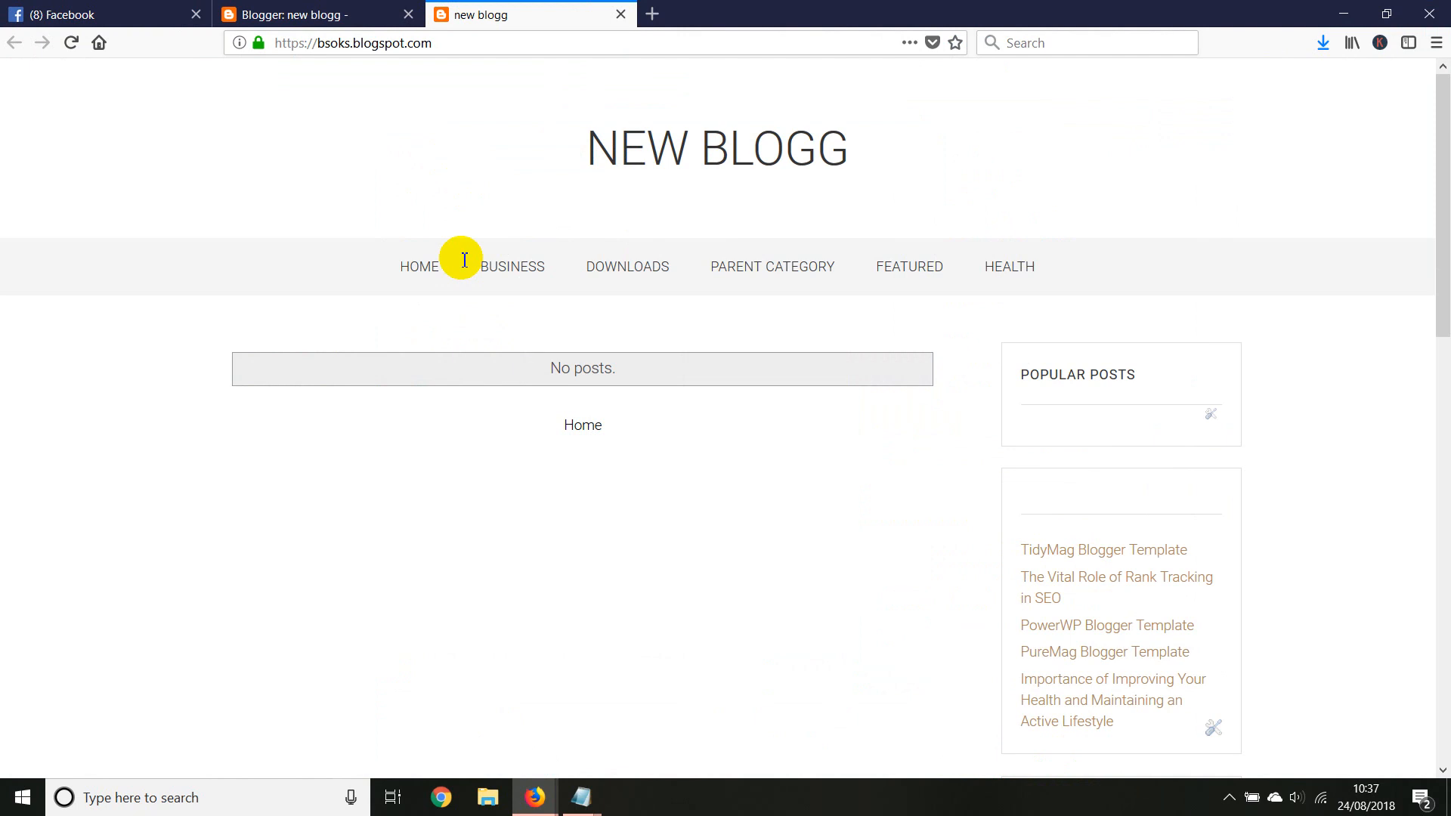
Search Google for blogger and open the new blogg dashboard on Blogger.com
click(275, 15)
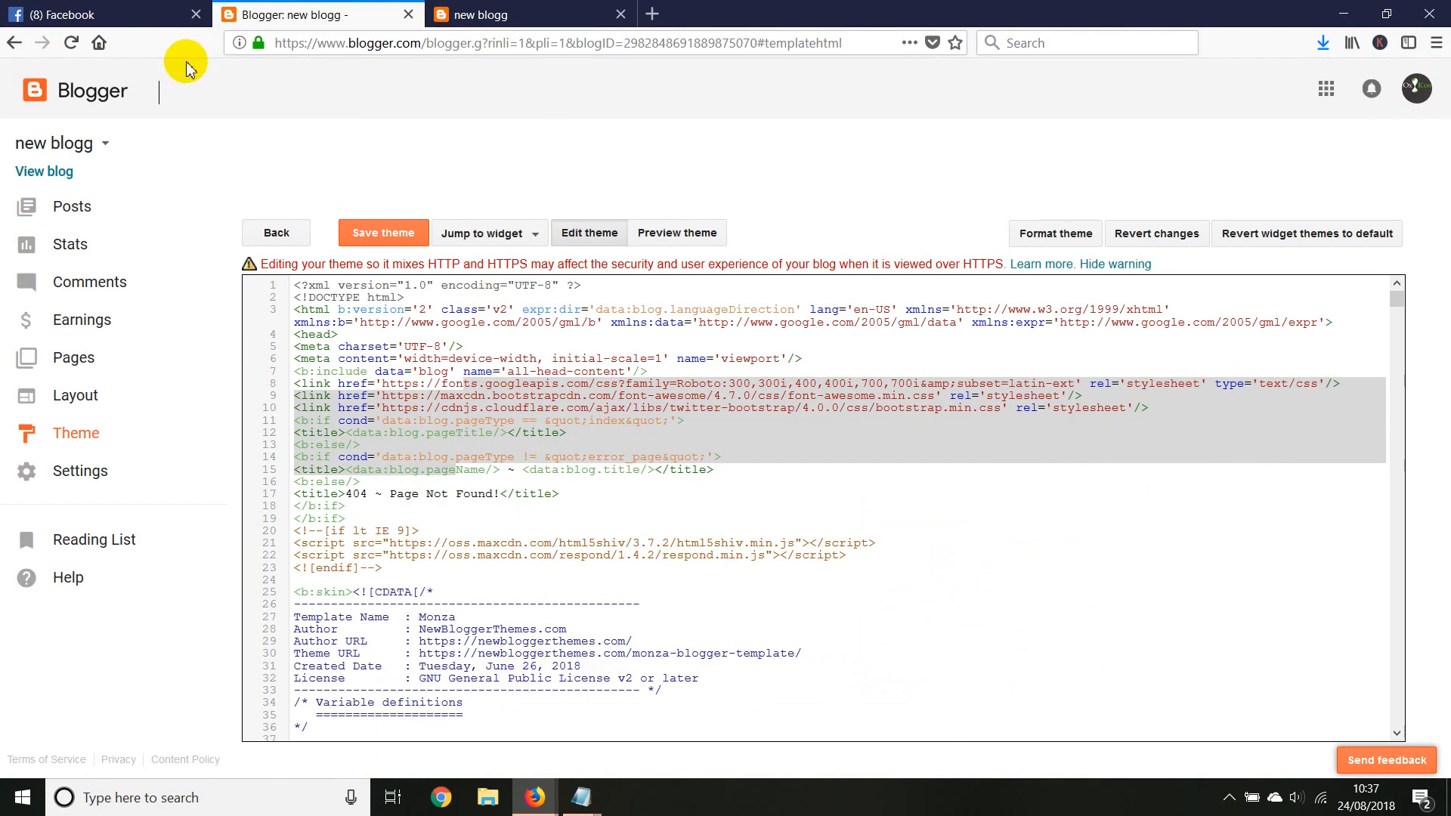
click(99, 43)
text(b)
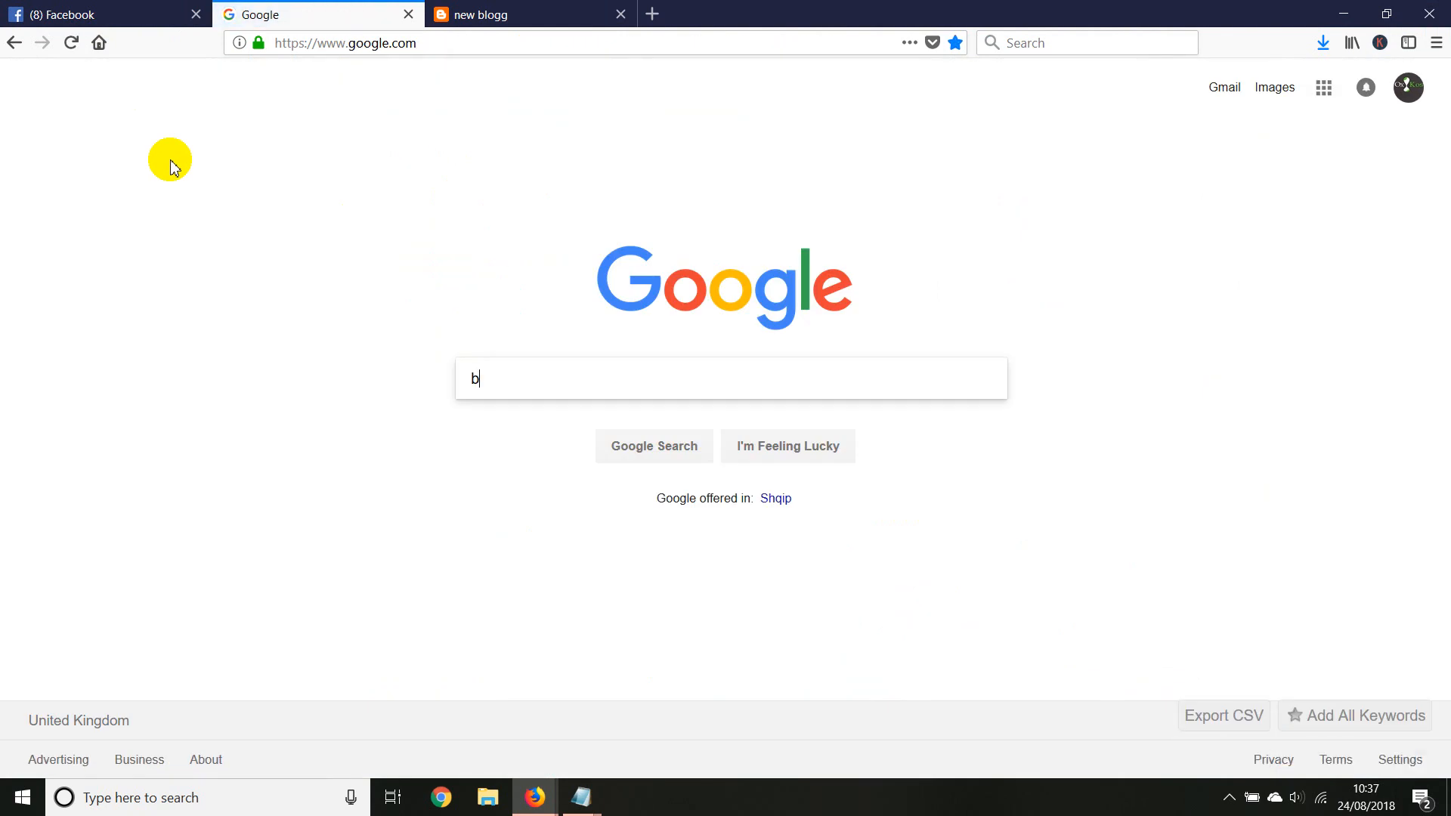
text(logger)
key(Return)
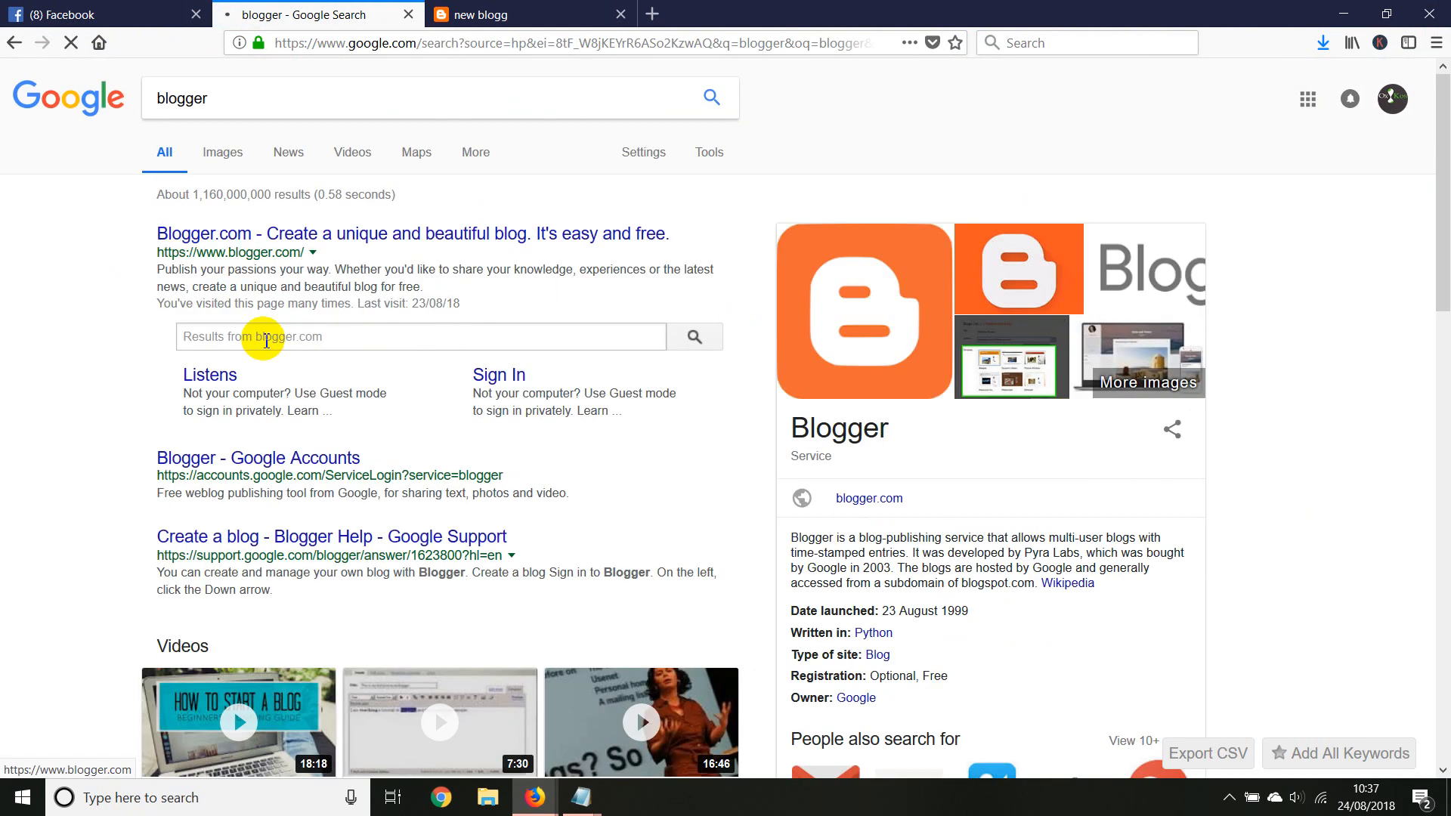
click(272, 234)
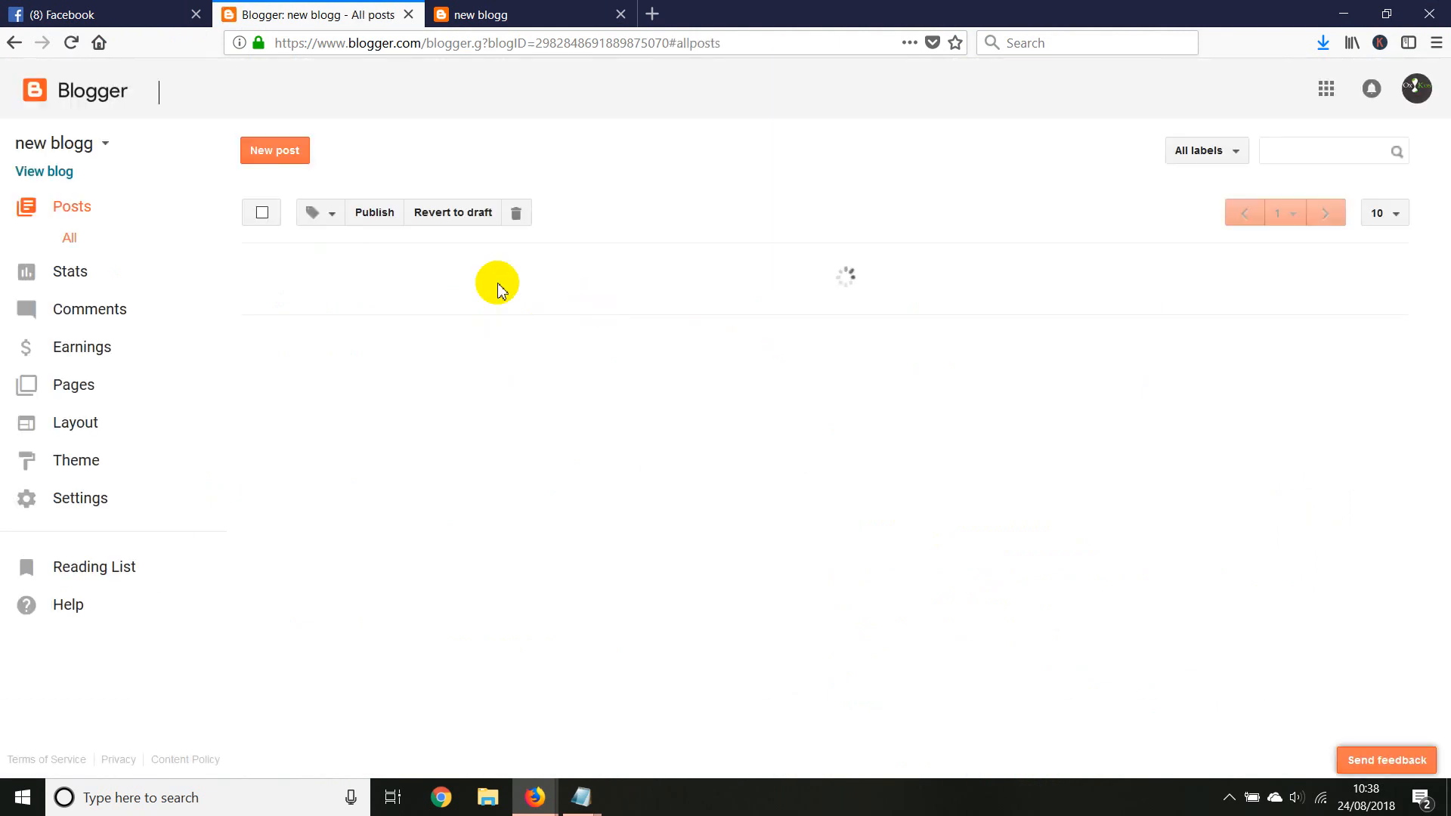
Open the HTML editor of the new blogg theme and reload the page
click(77, 459)
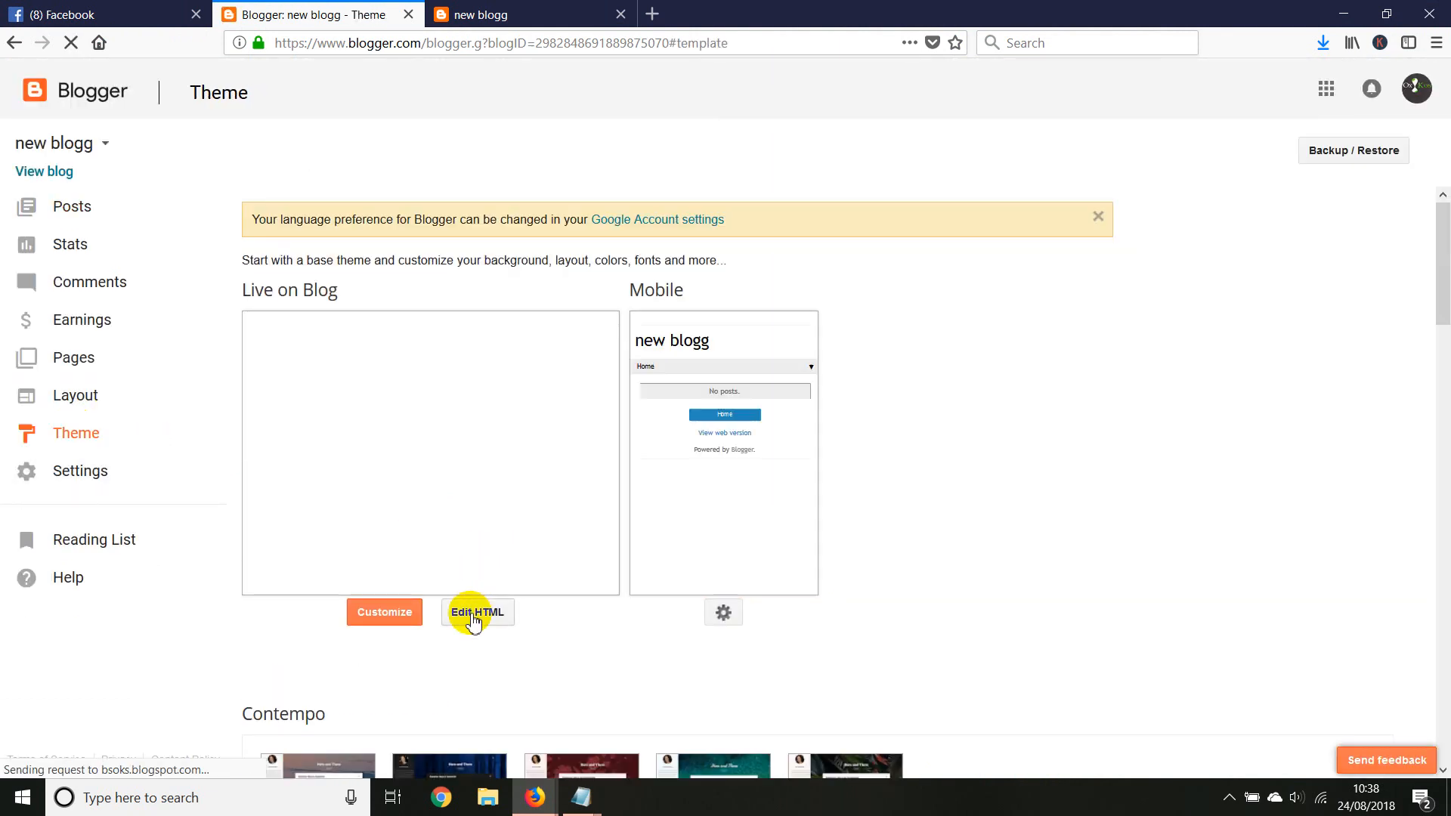
click(472, 614)
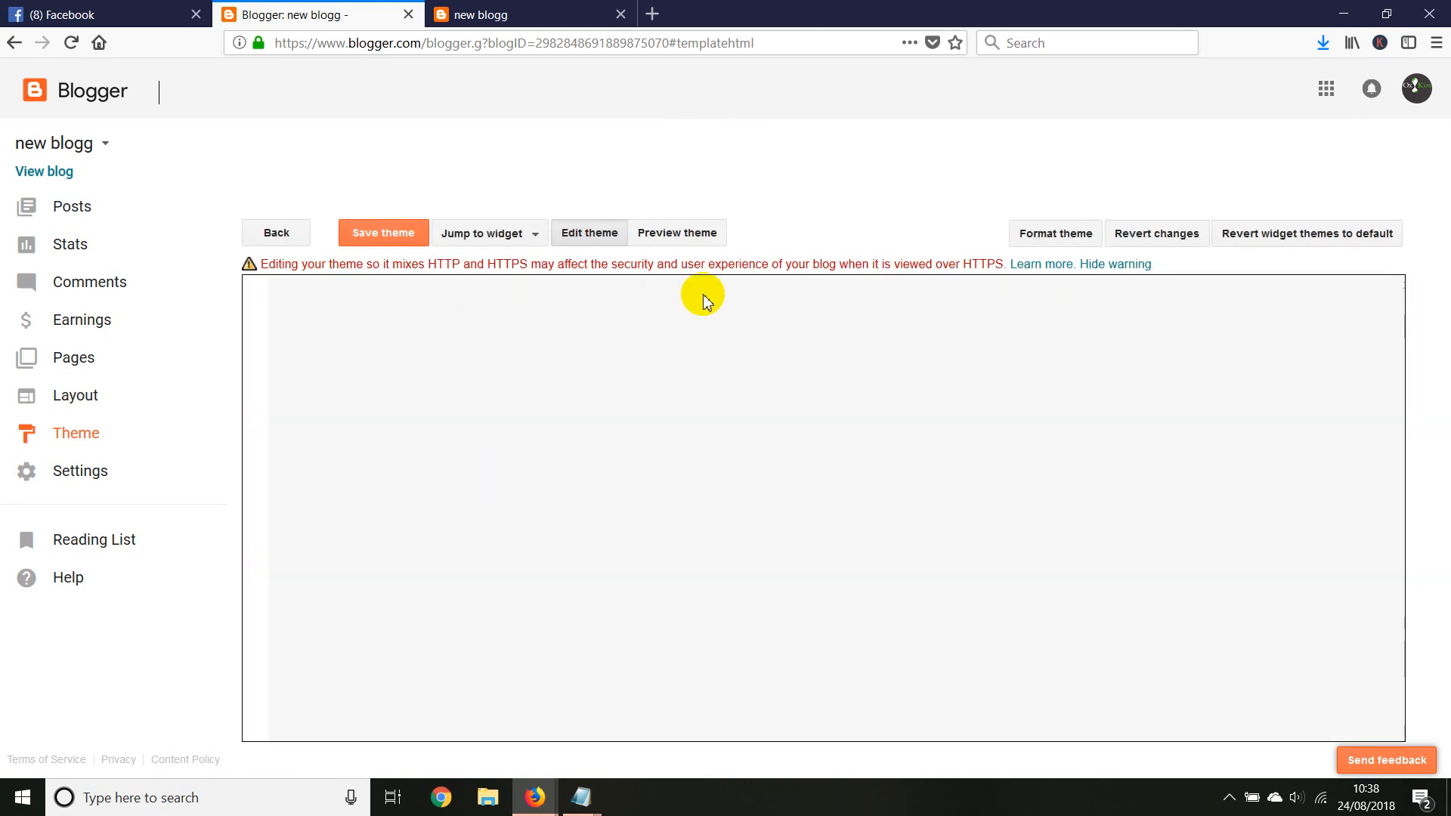
right_click(778, 173)
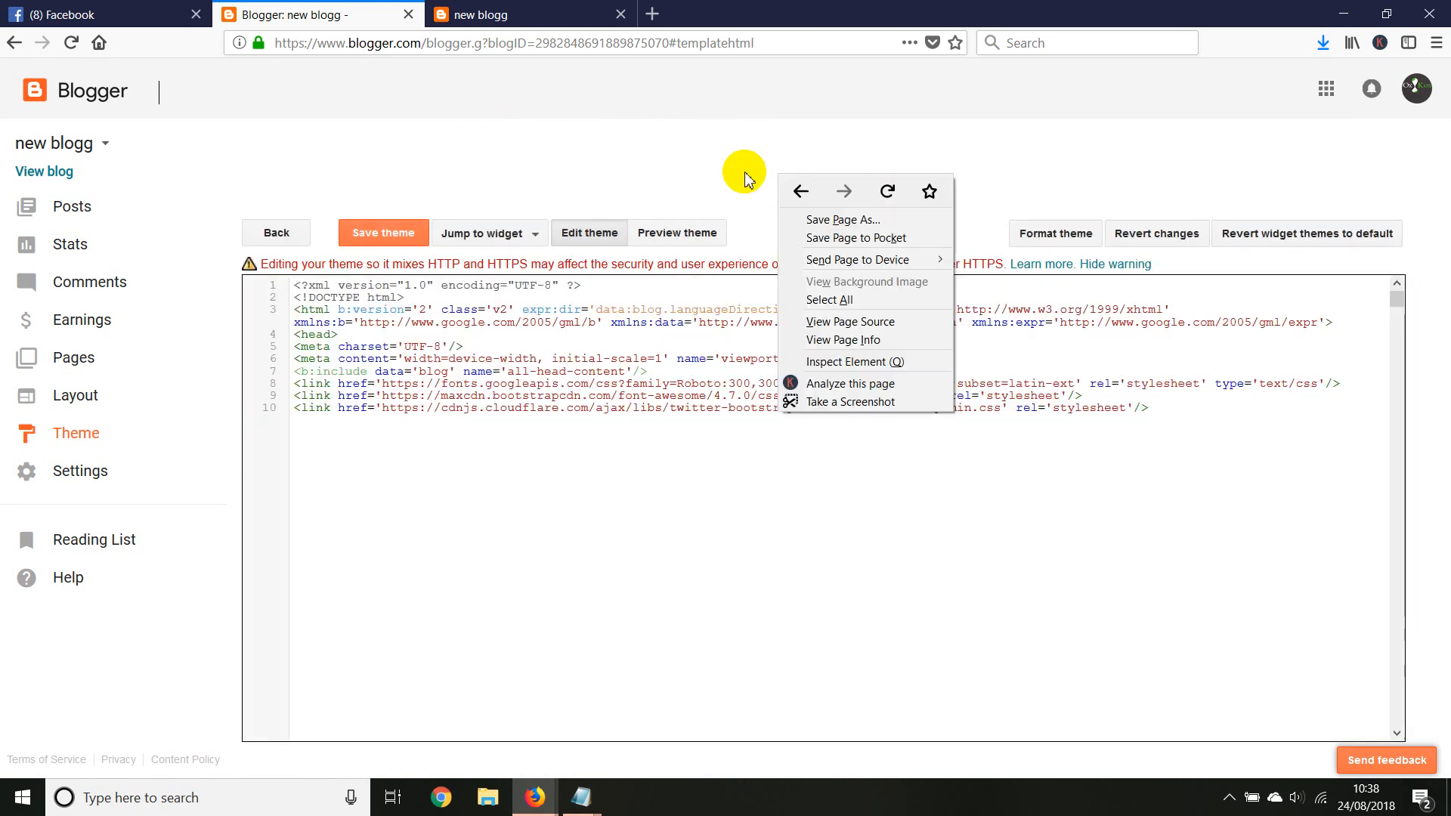
click(887, 191)
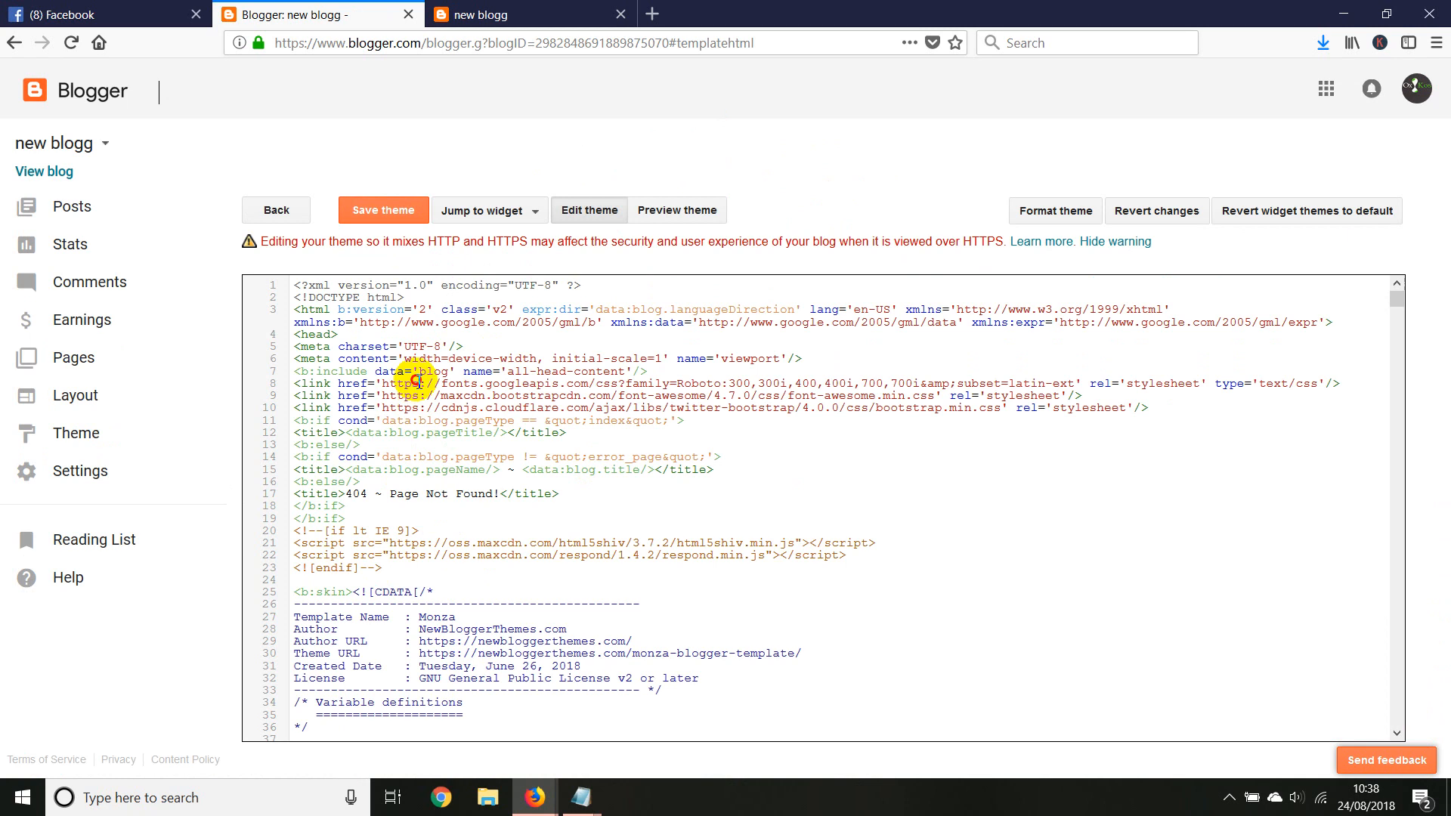
Replace all of the theme's HTML with the copied Rareti code and save the theme
drag(415, 382, 429, 471)
right_click(449, 416)
click(499, 524)
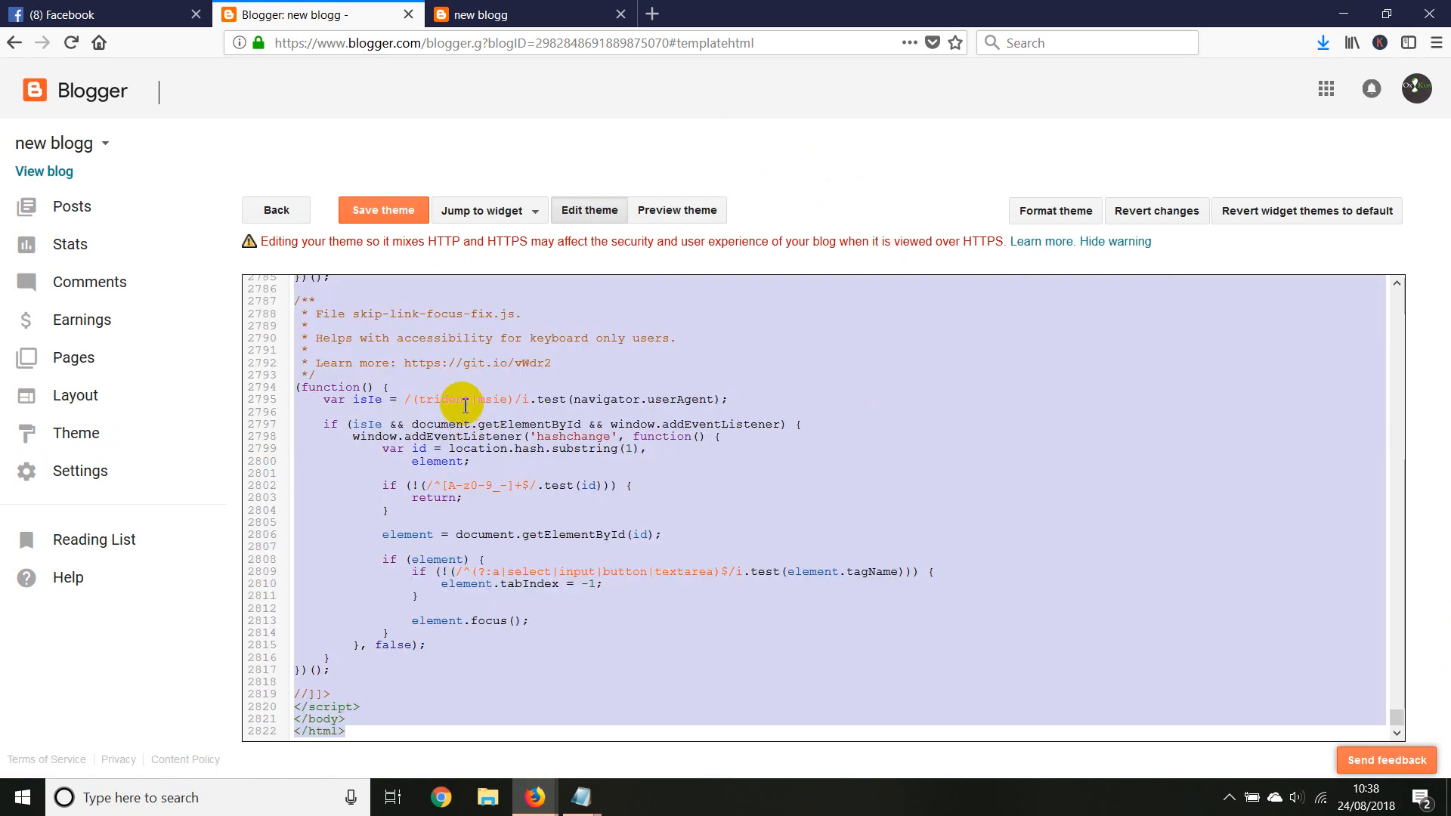
right_click(401, 356)
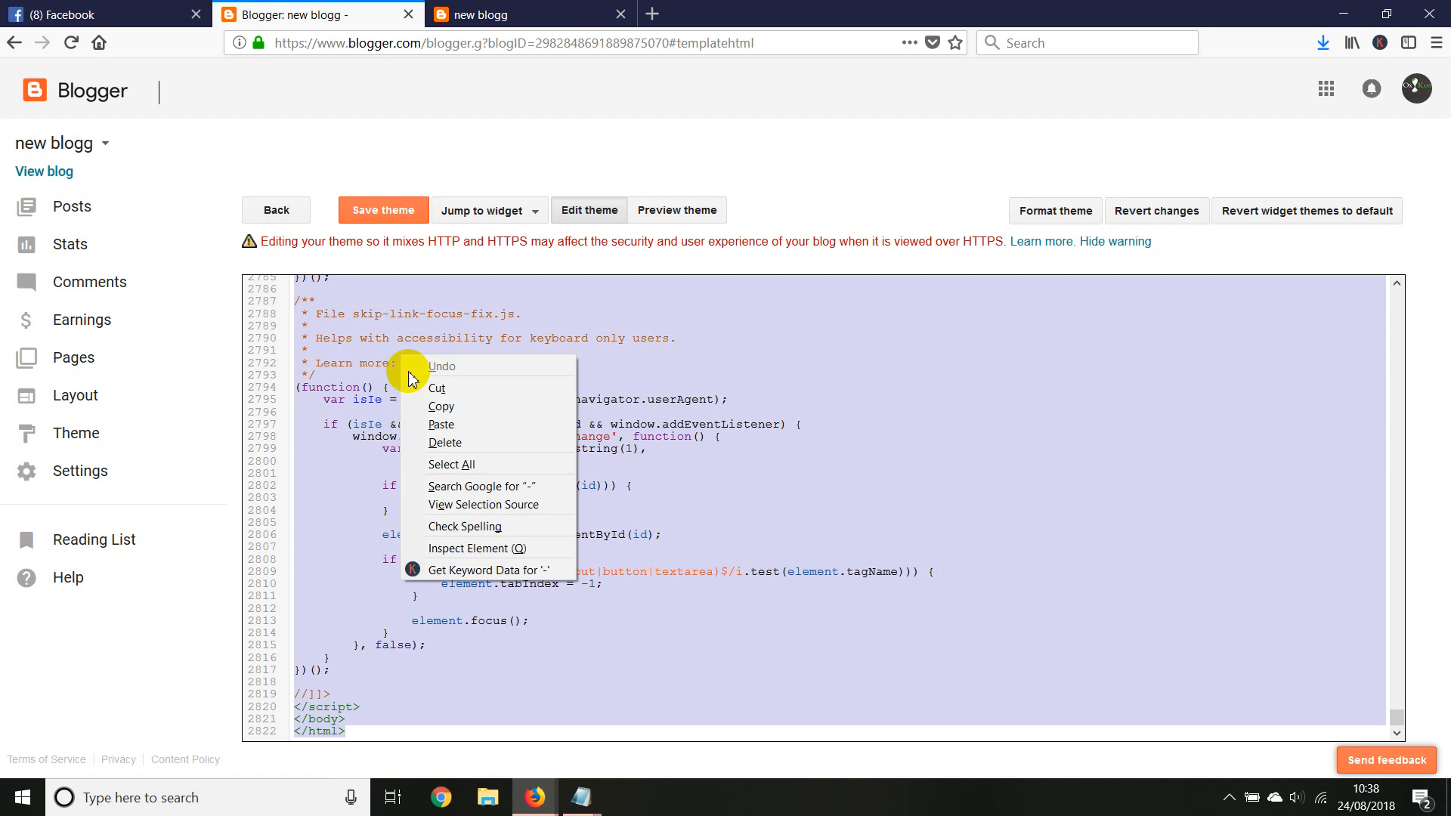
click(441, 424)
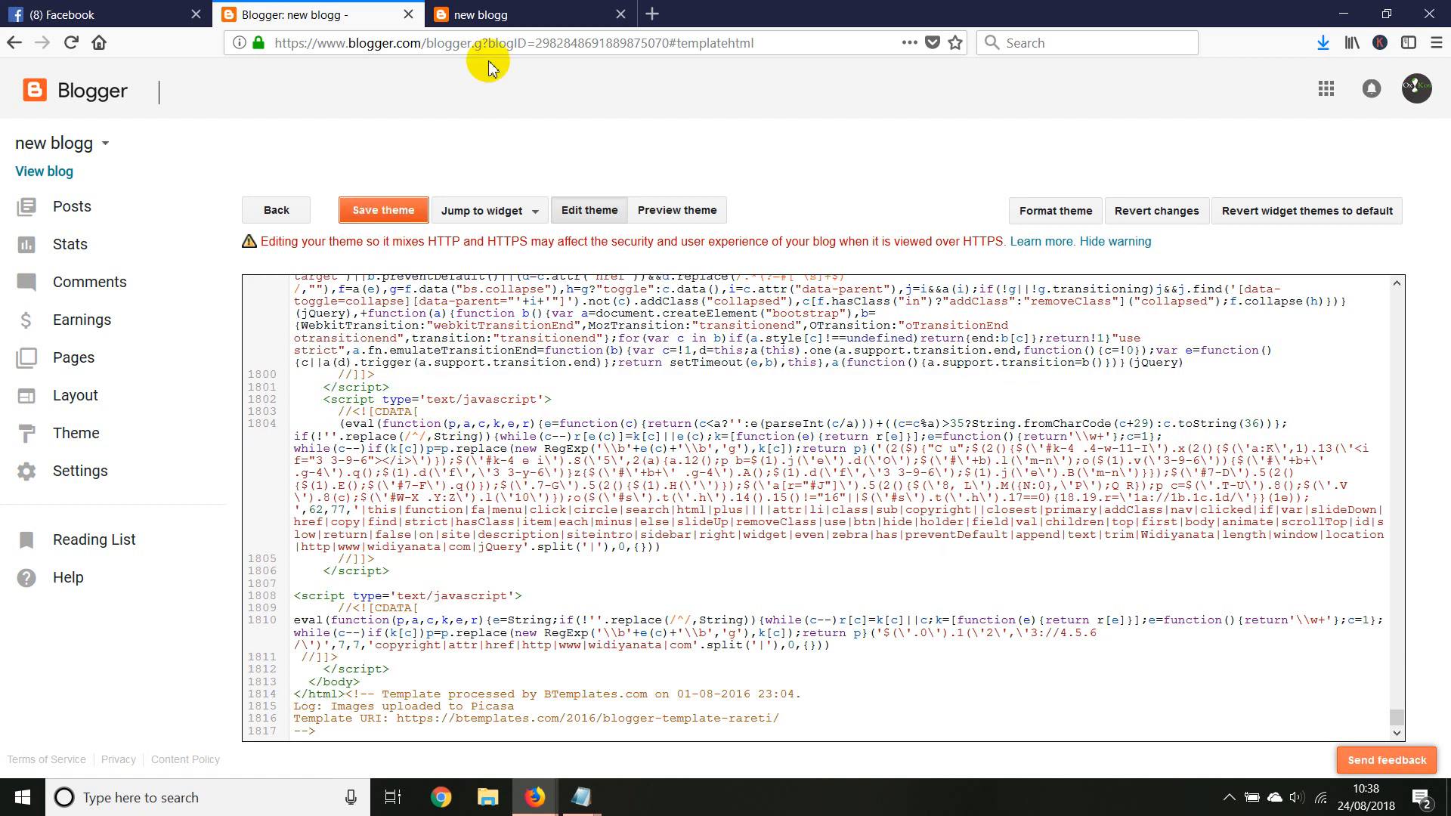
Check the live site, open the blog's Layout page, and reload it to save the gadget arrangement
click(484, 14)
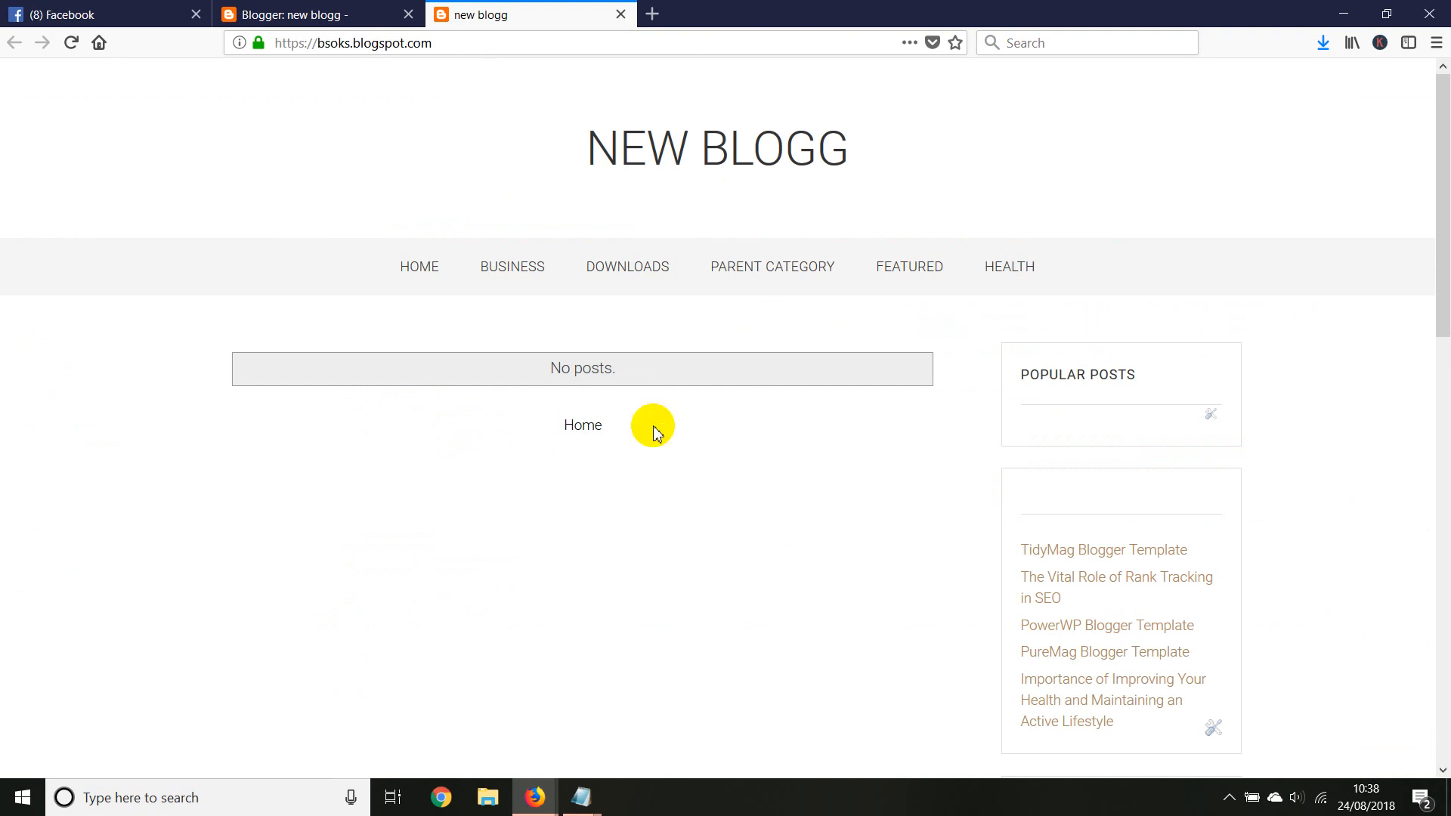
click(292, 15)
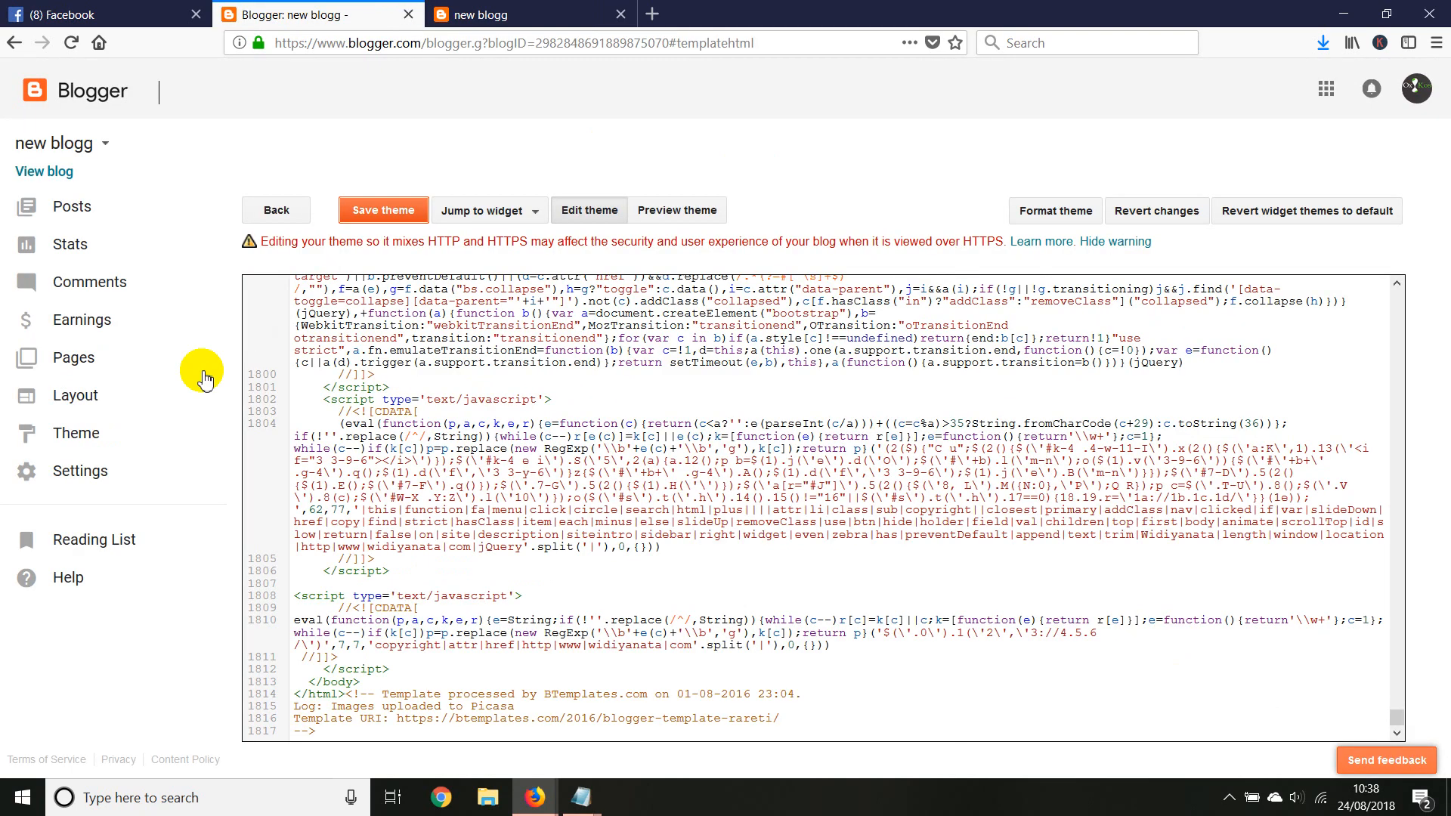
click(79, 398)
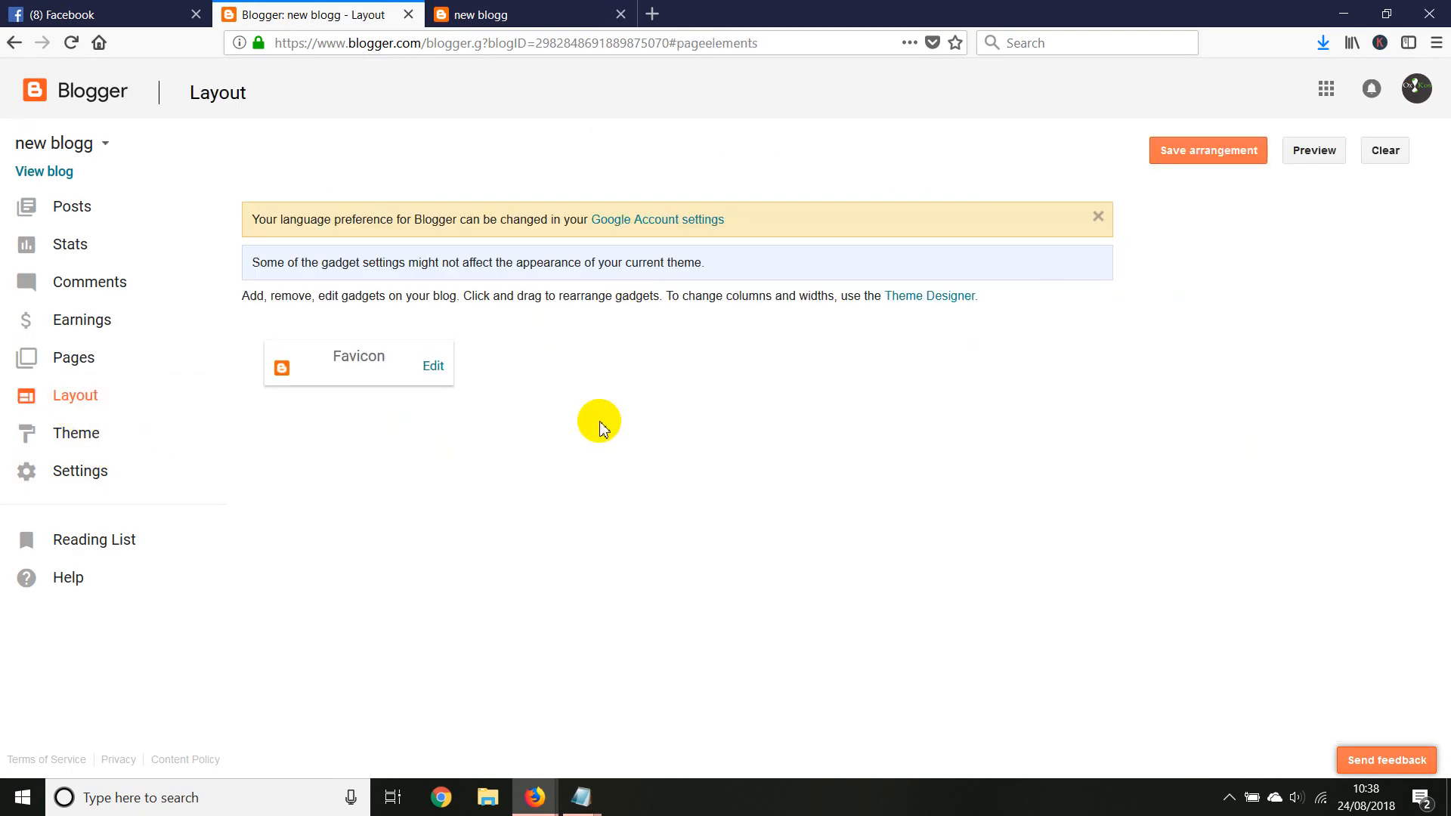
right_click(634, 371)
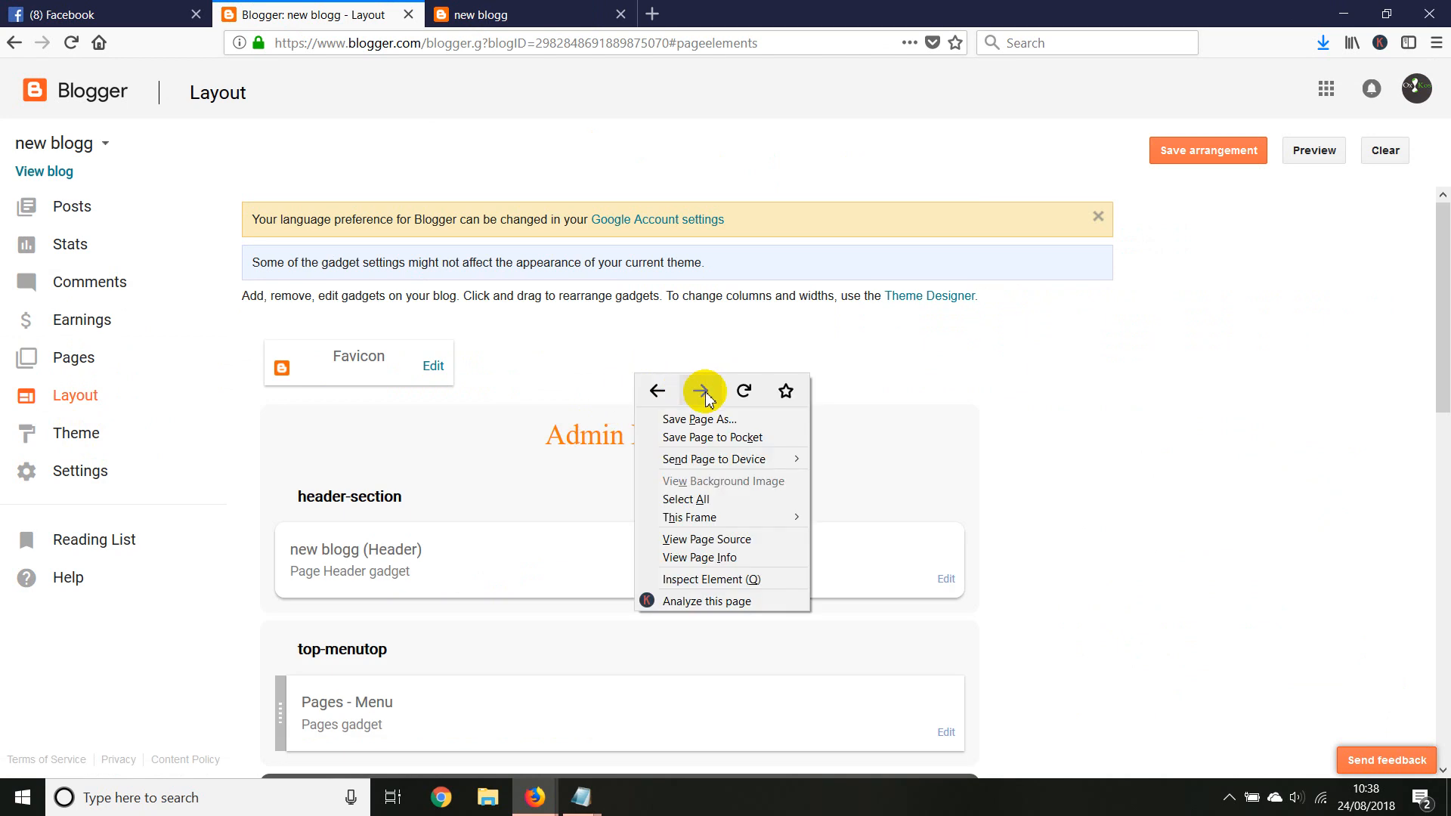
click(737, 392)
click(838, 360)
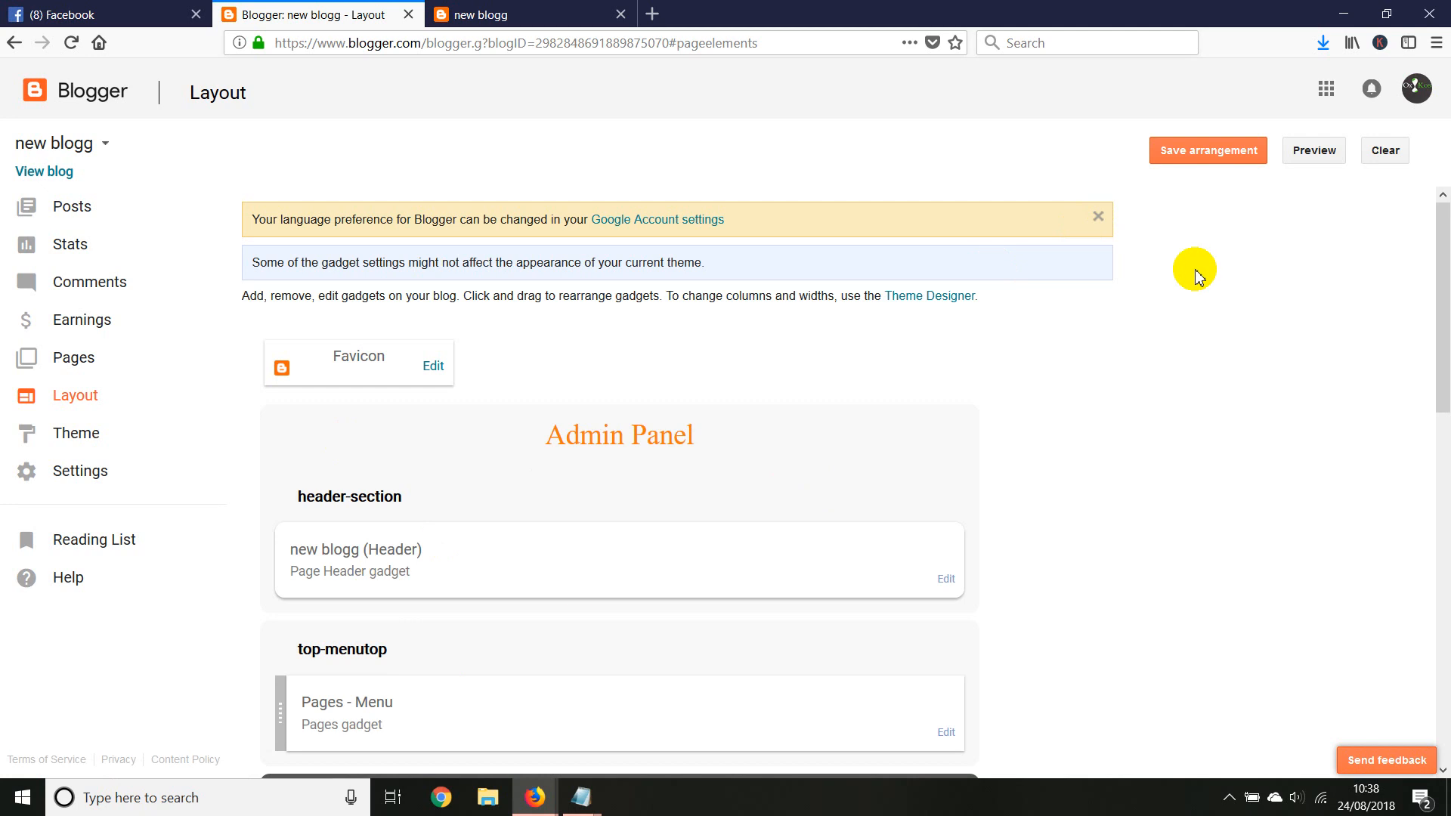
click(1185, 151)
Reload the live new blogg site to view the installed template
click(519, 9)
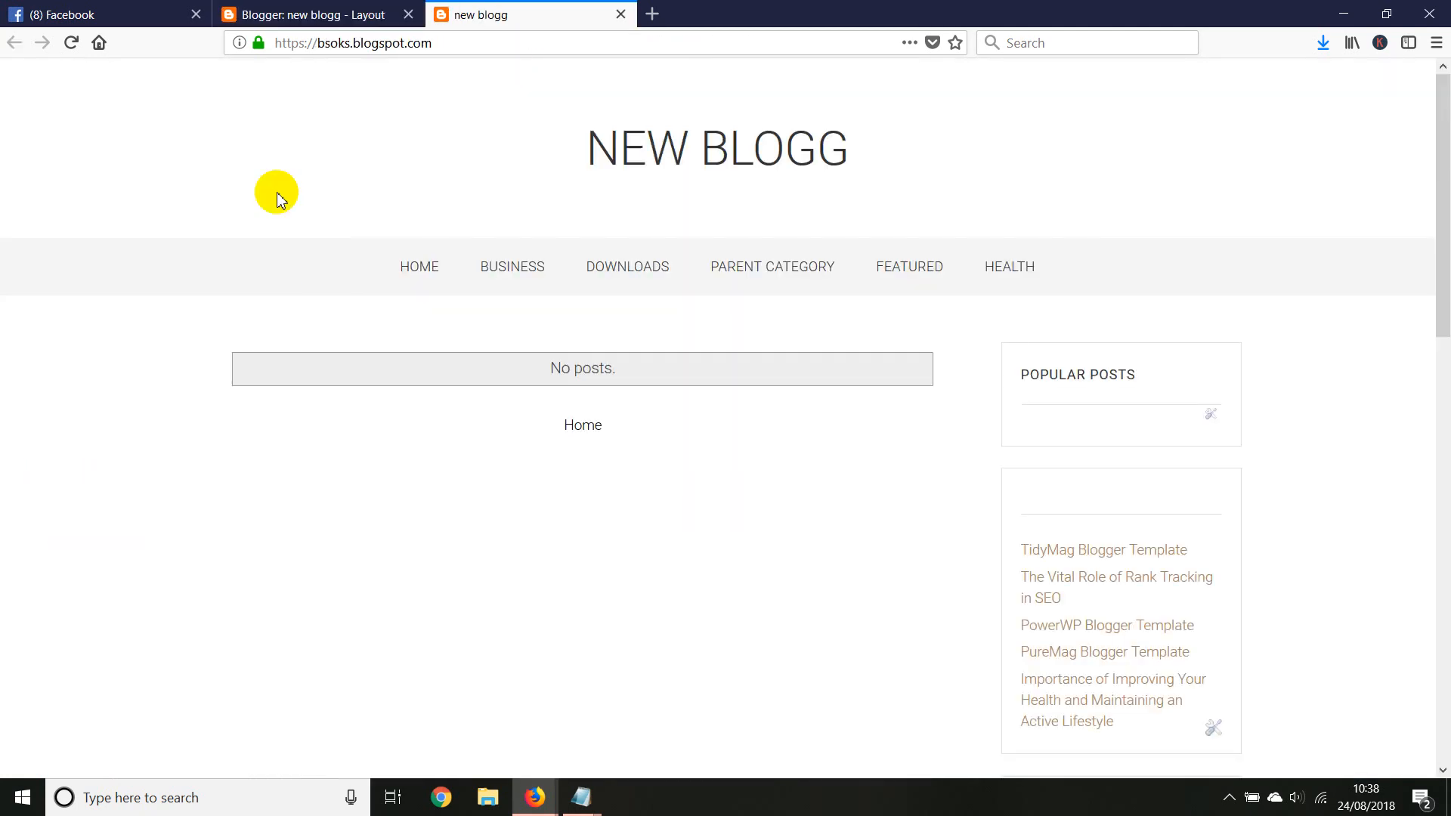
right_click(265, 142)
click(372, 155)
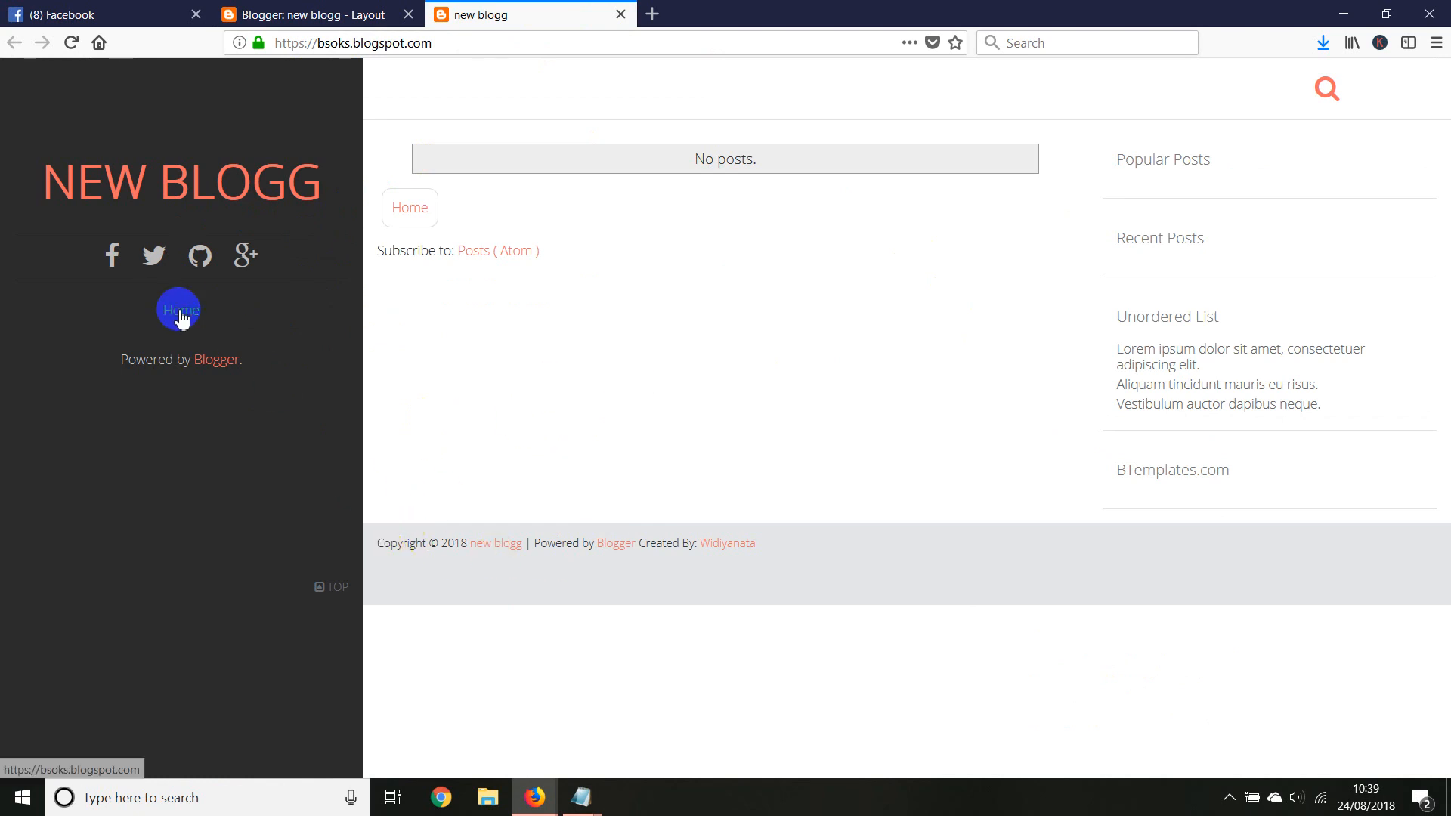
click(227, 15)
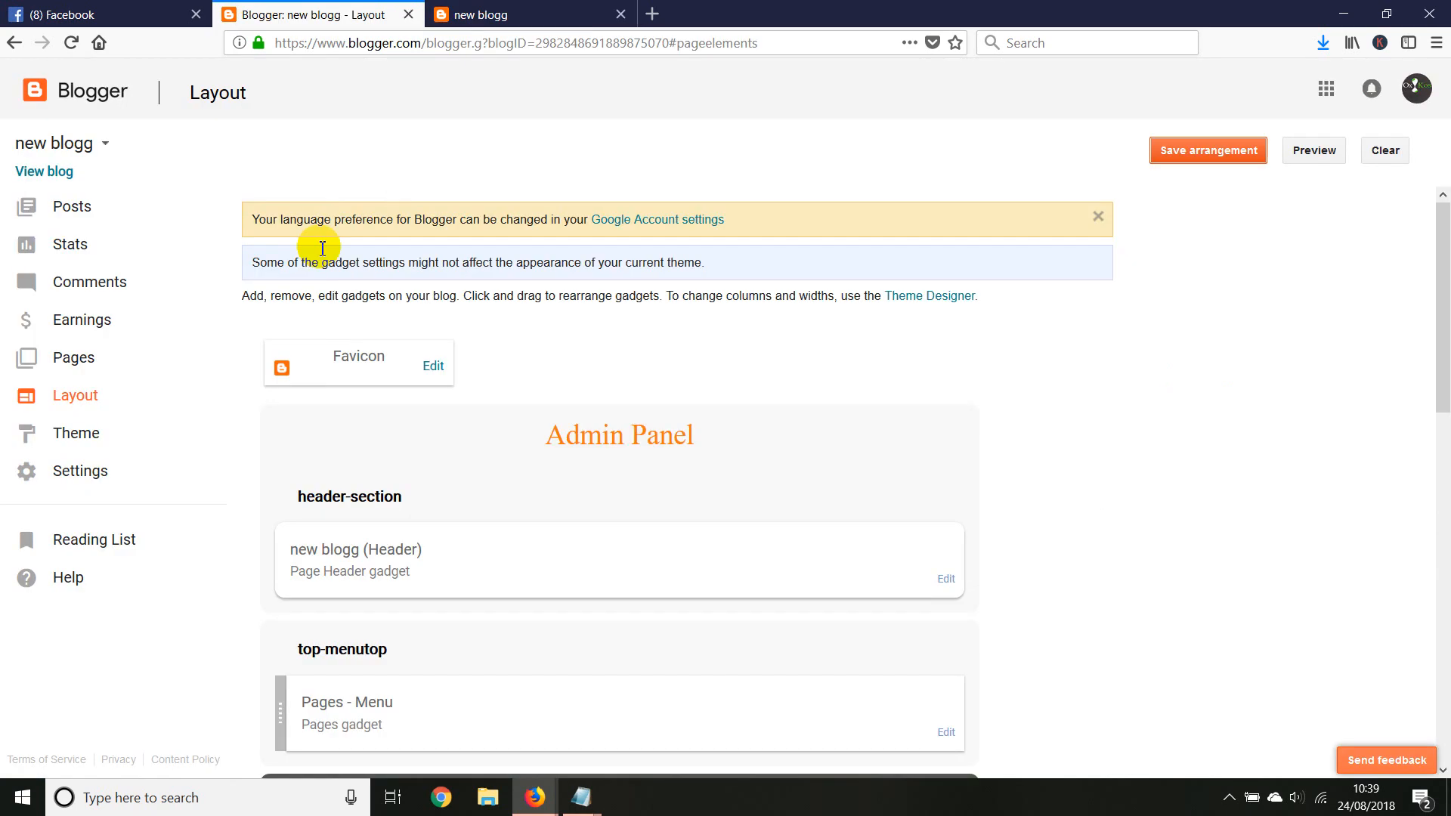
scroll(616, 542, down, 2)
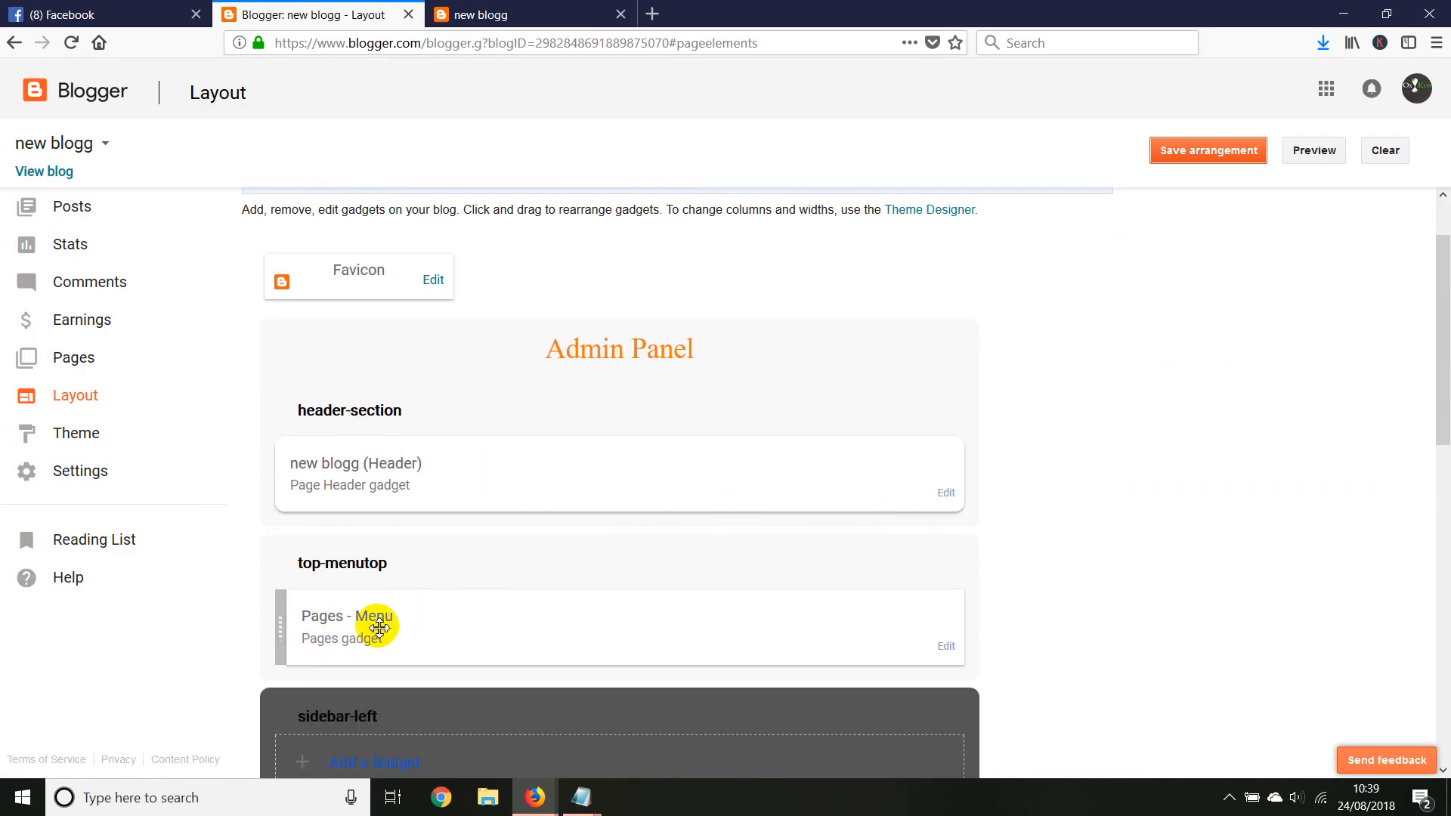
click(946, 646)
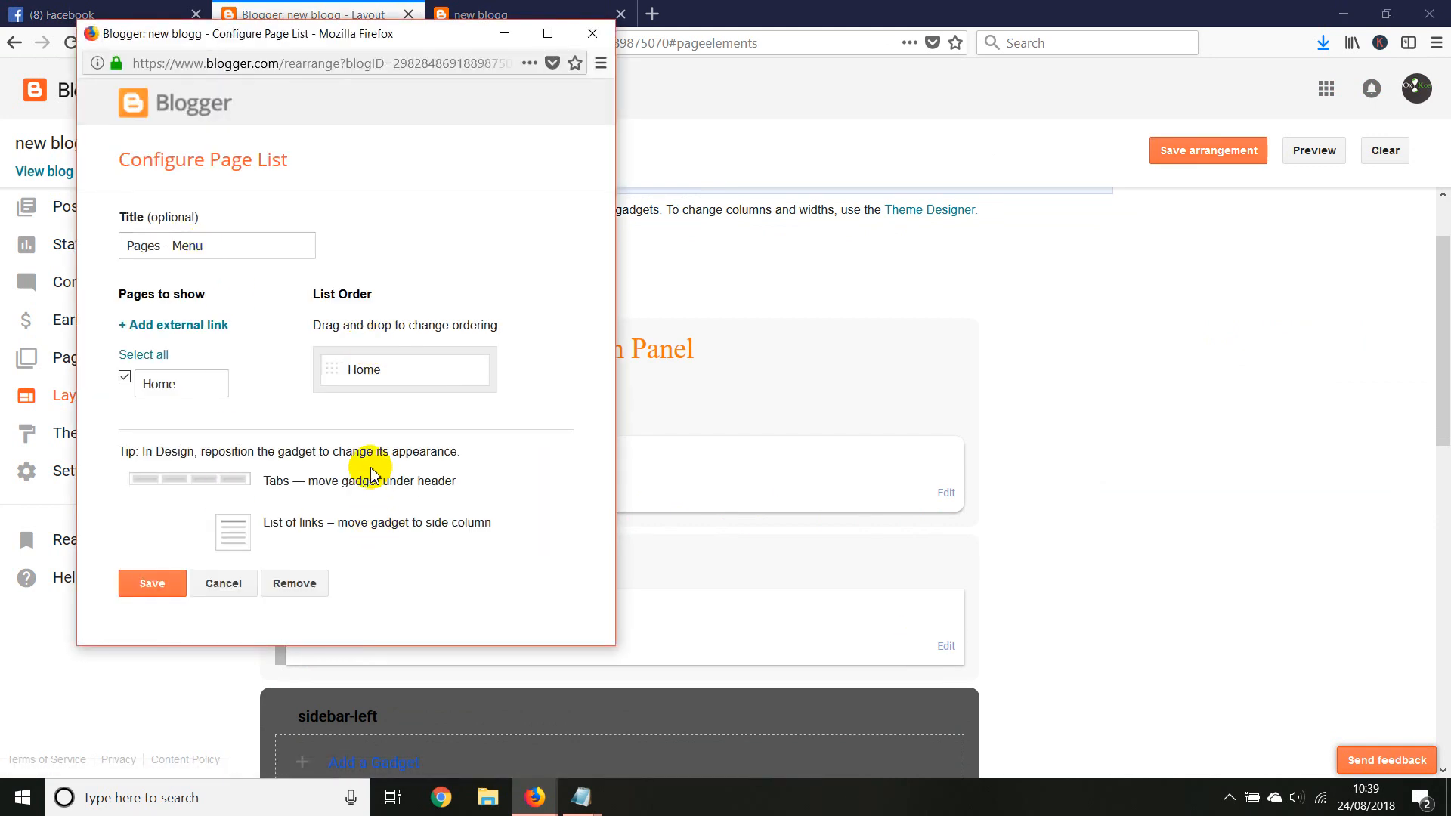
click(159, 333)
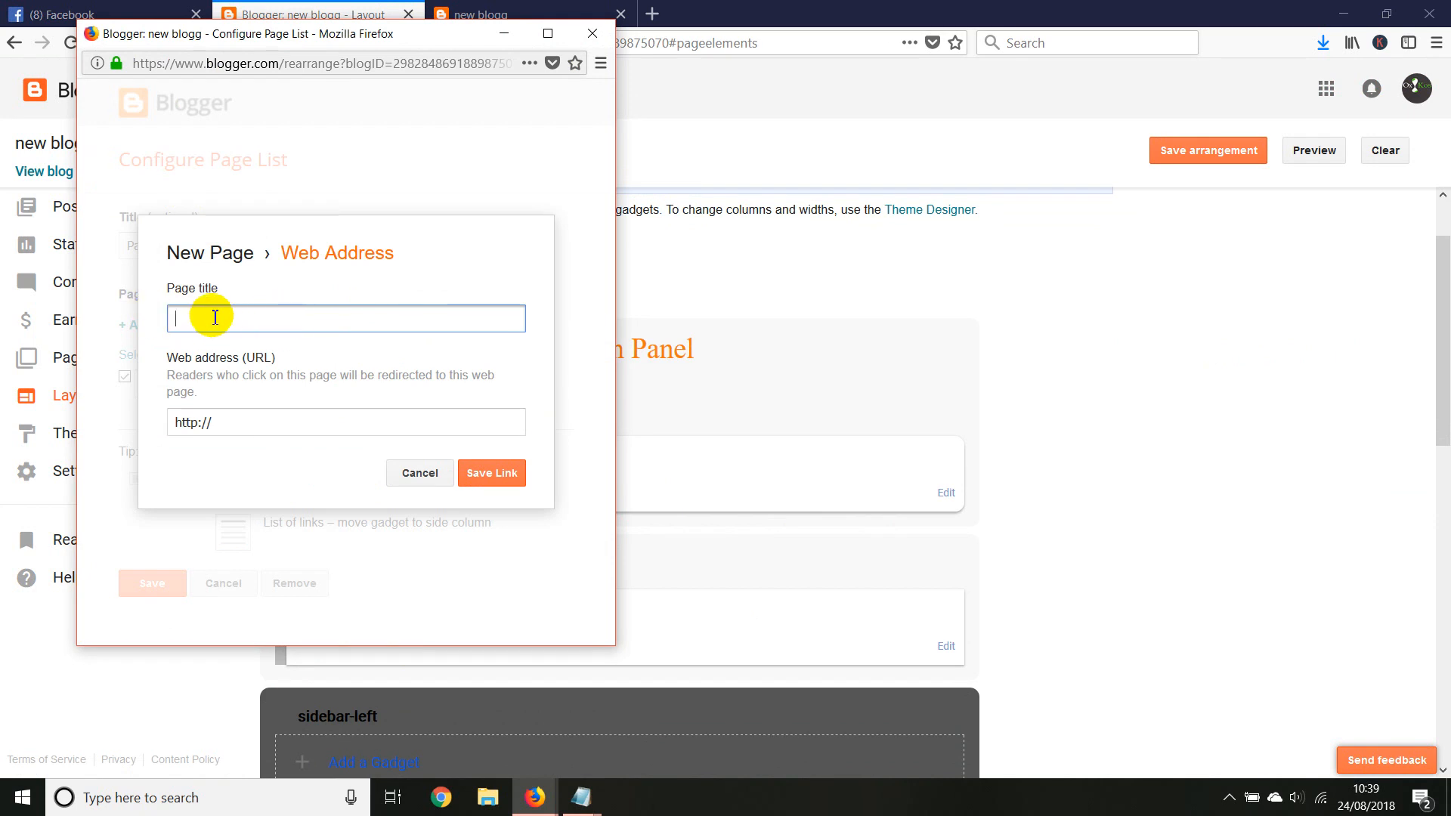
click(233, 423)
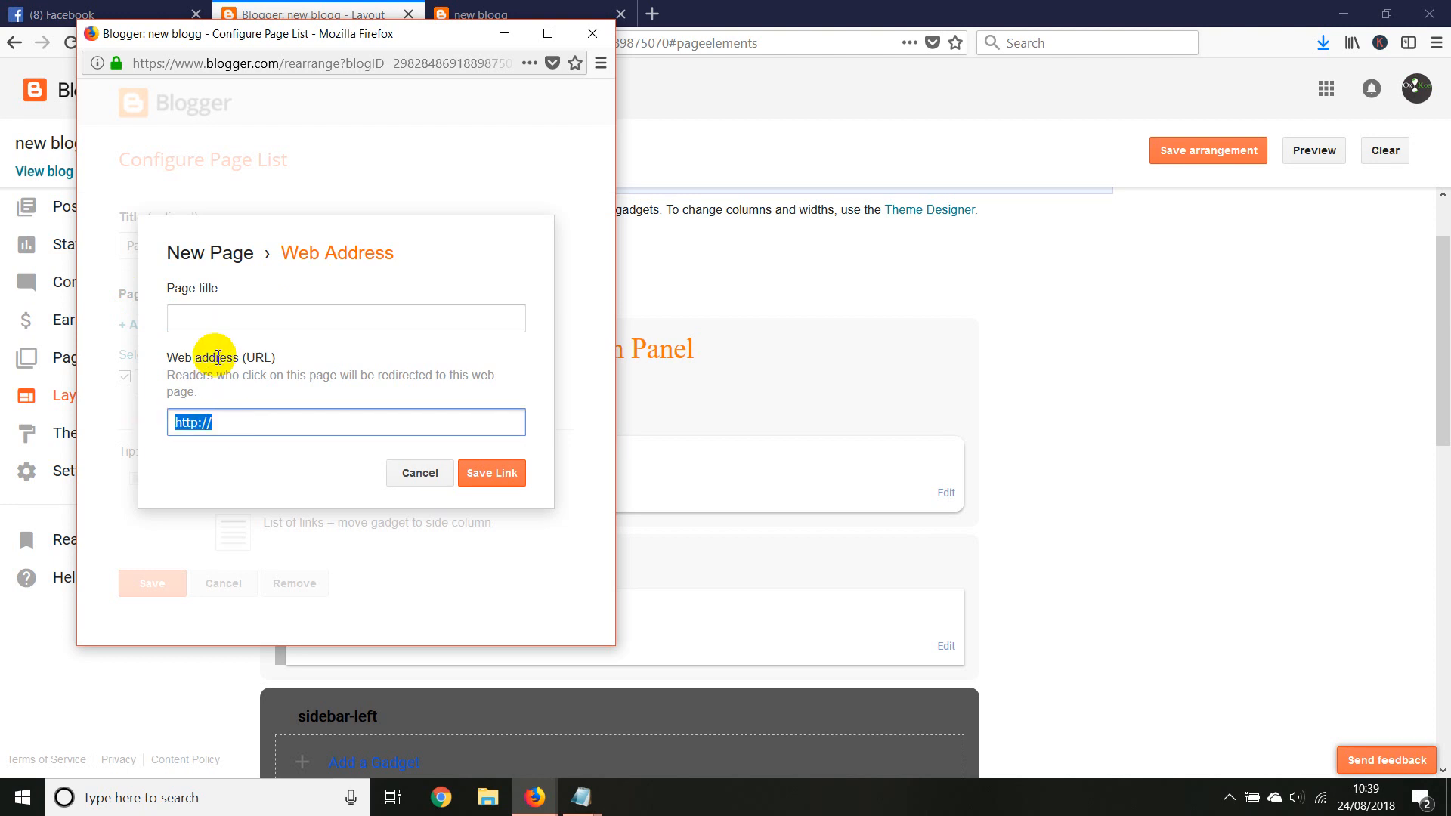
click(218, 319)
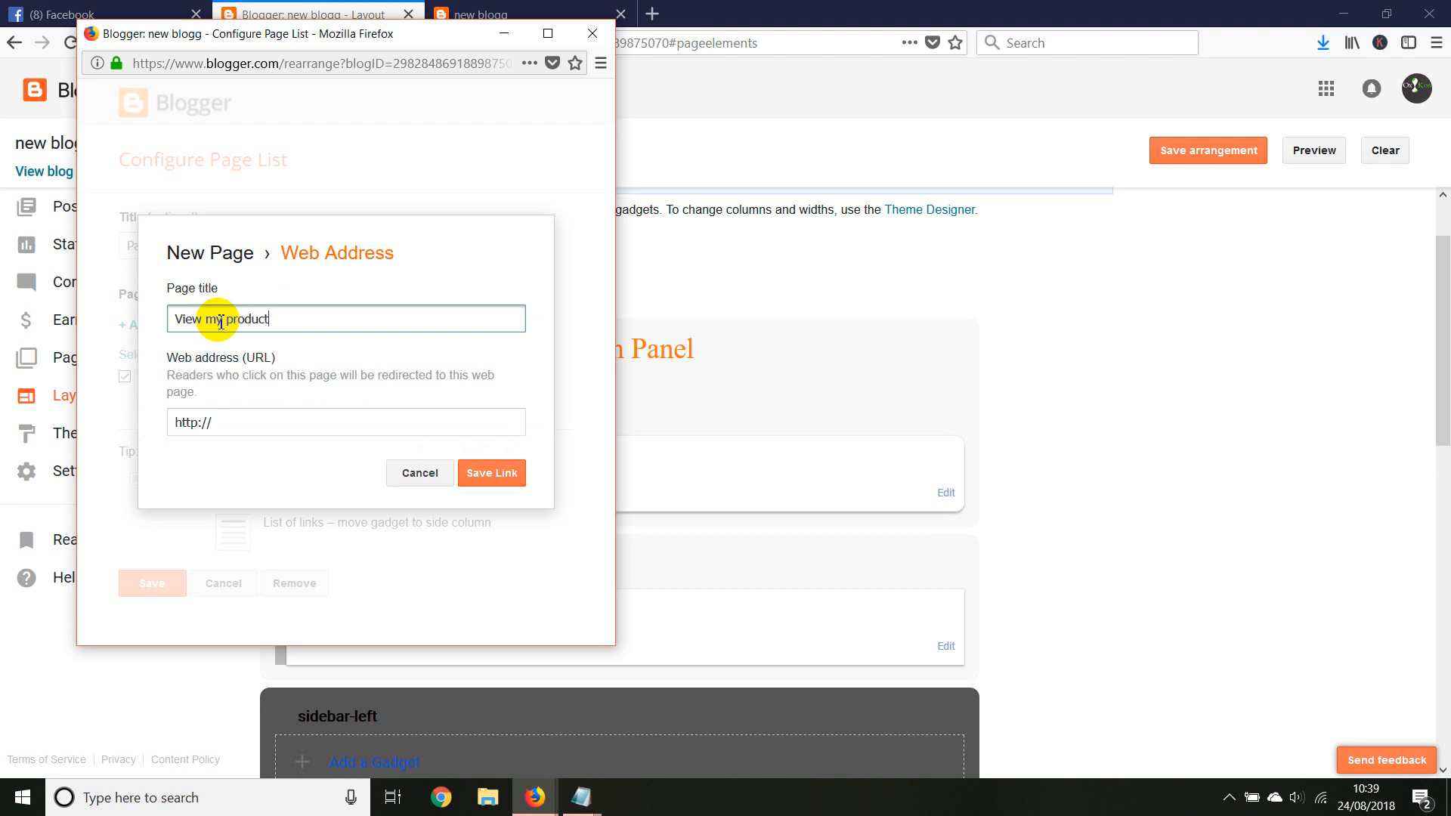
drag(230, 423, 144, 421)
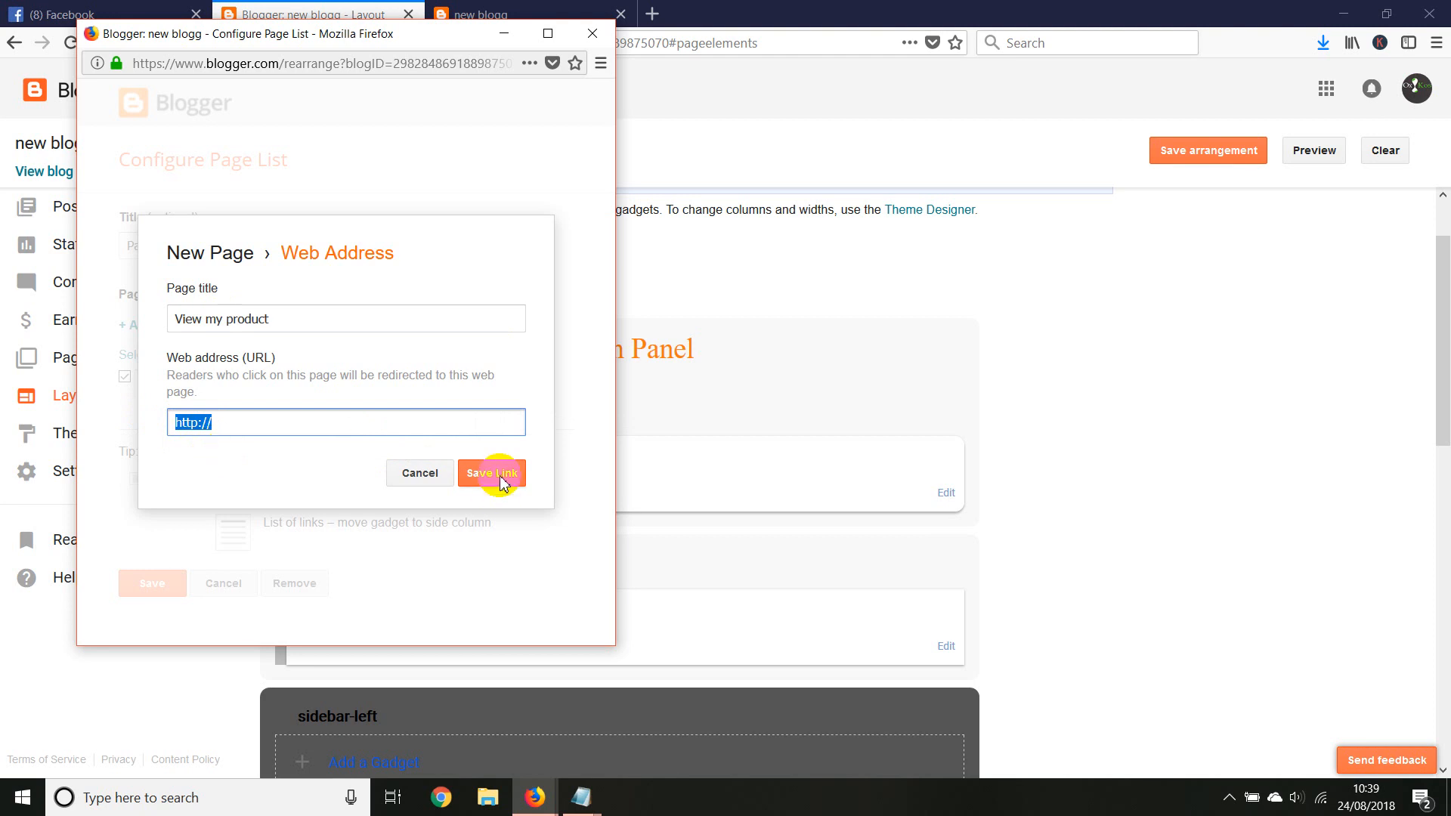
click(417, 473)
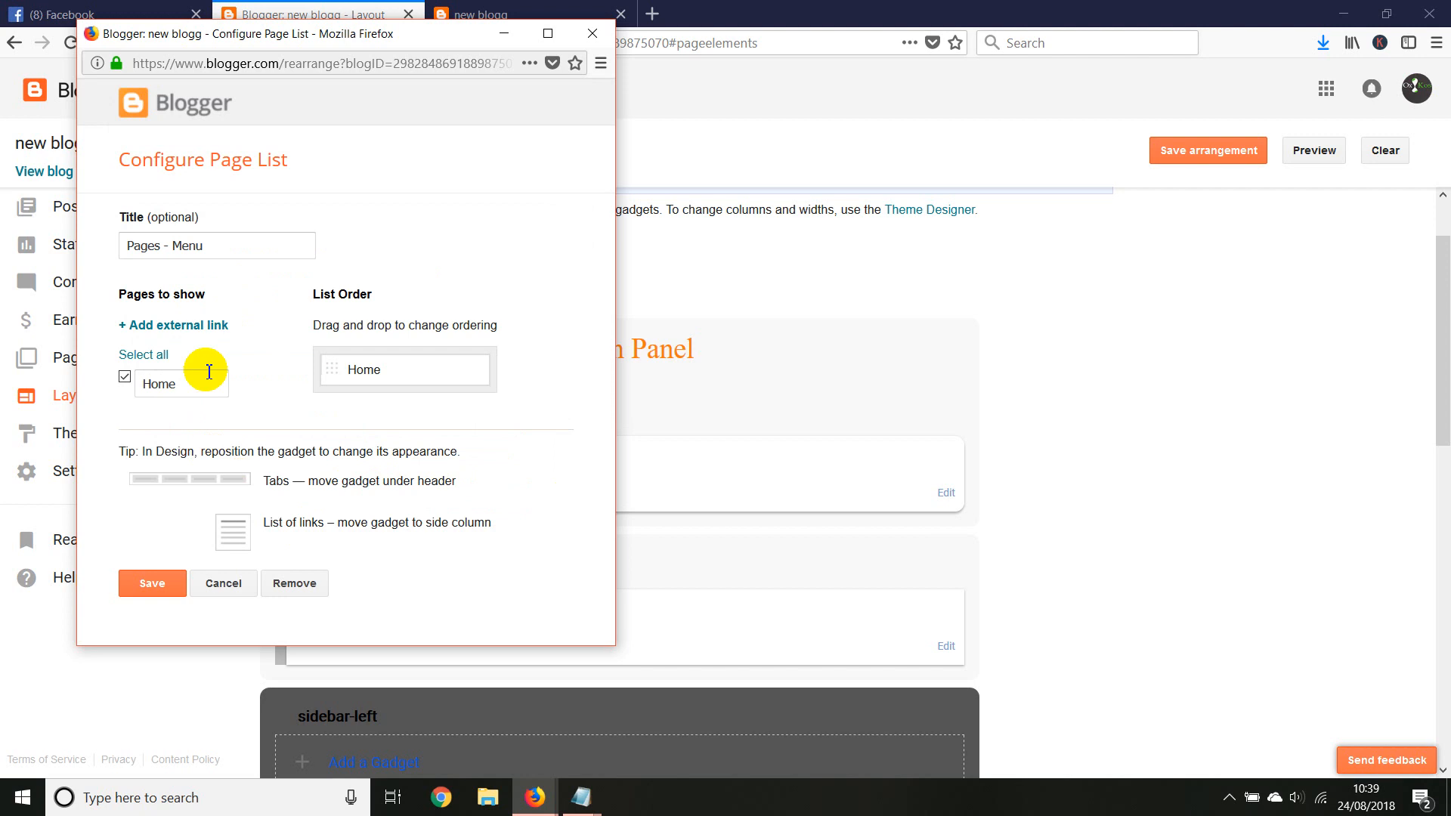
click(493, 11)
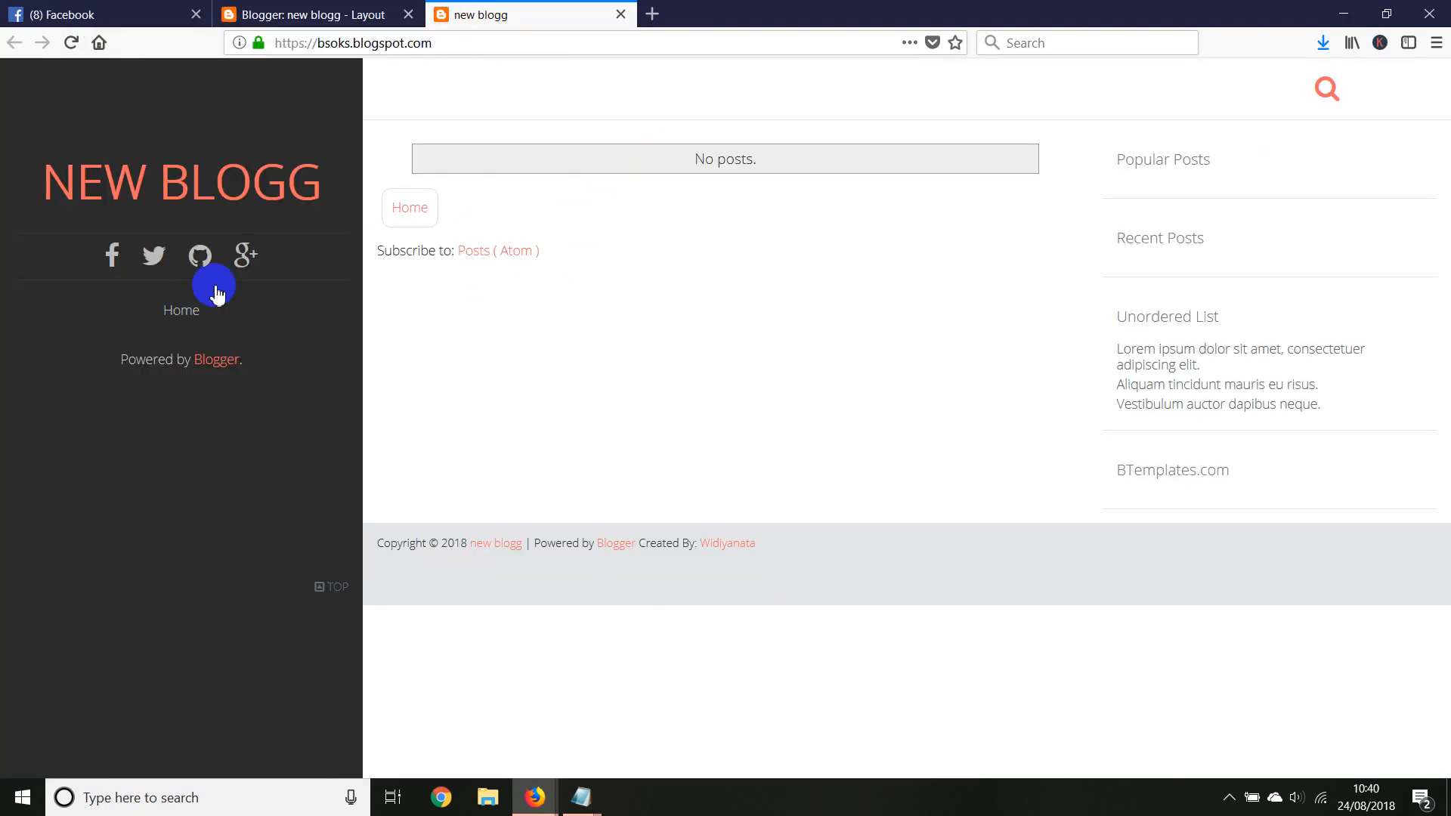
click(287, 13)
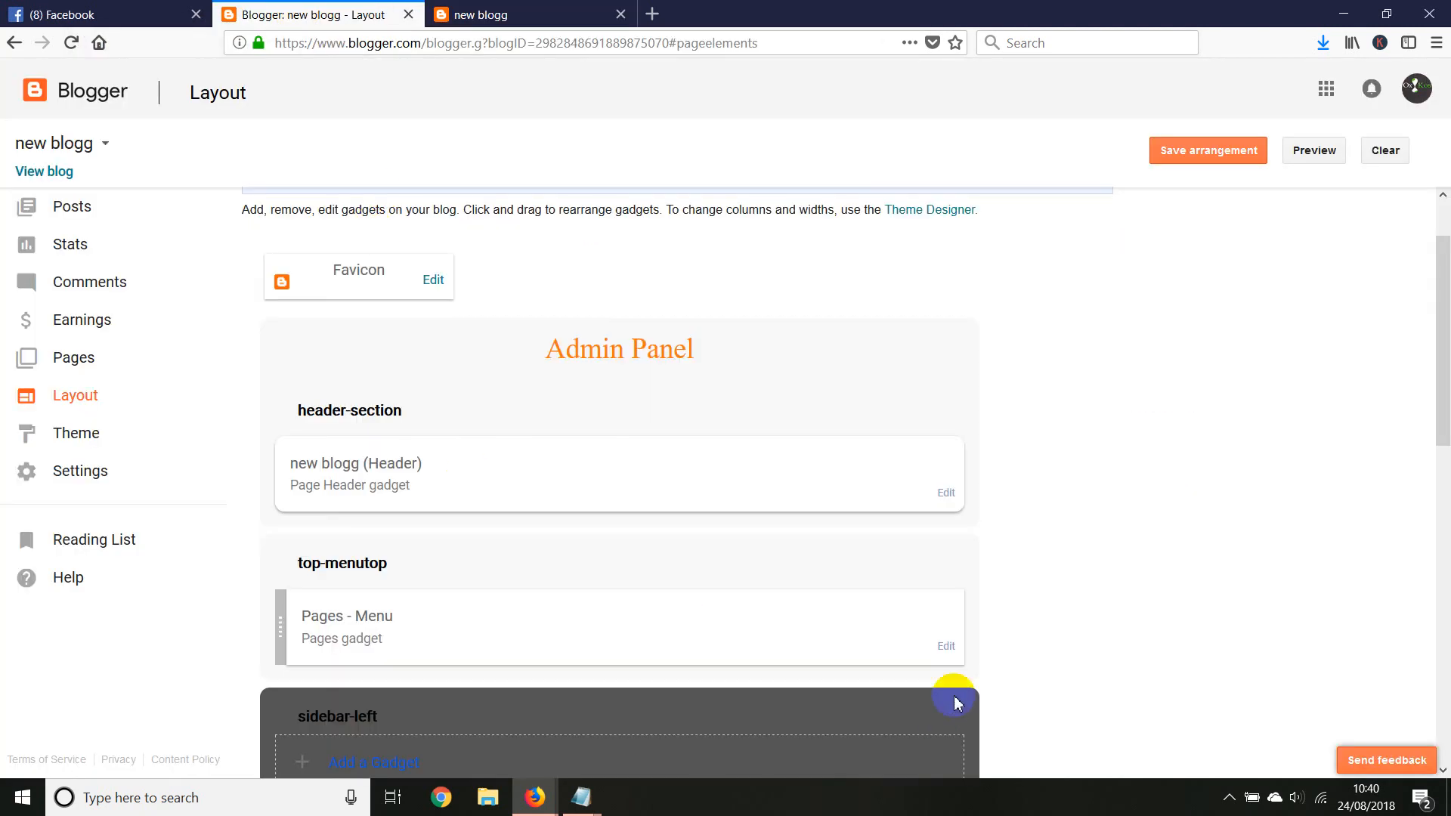
click(946, 646)
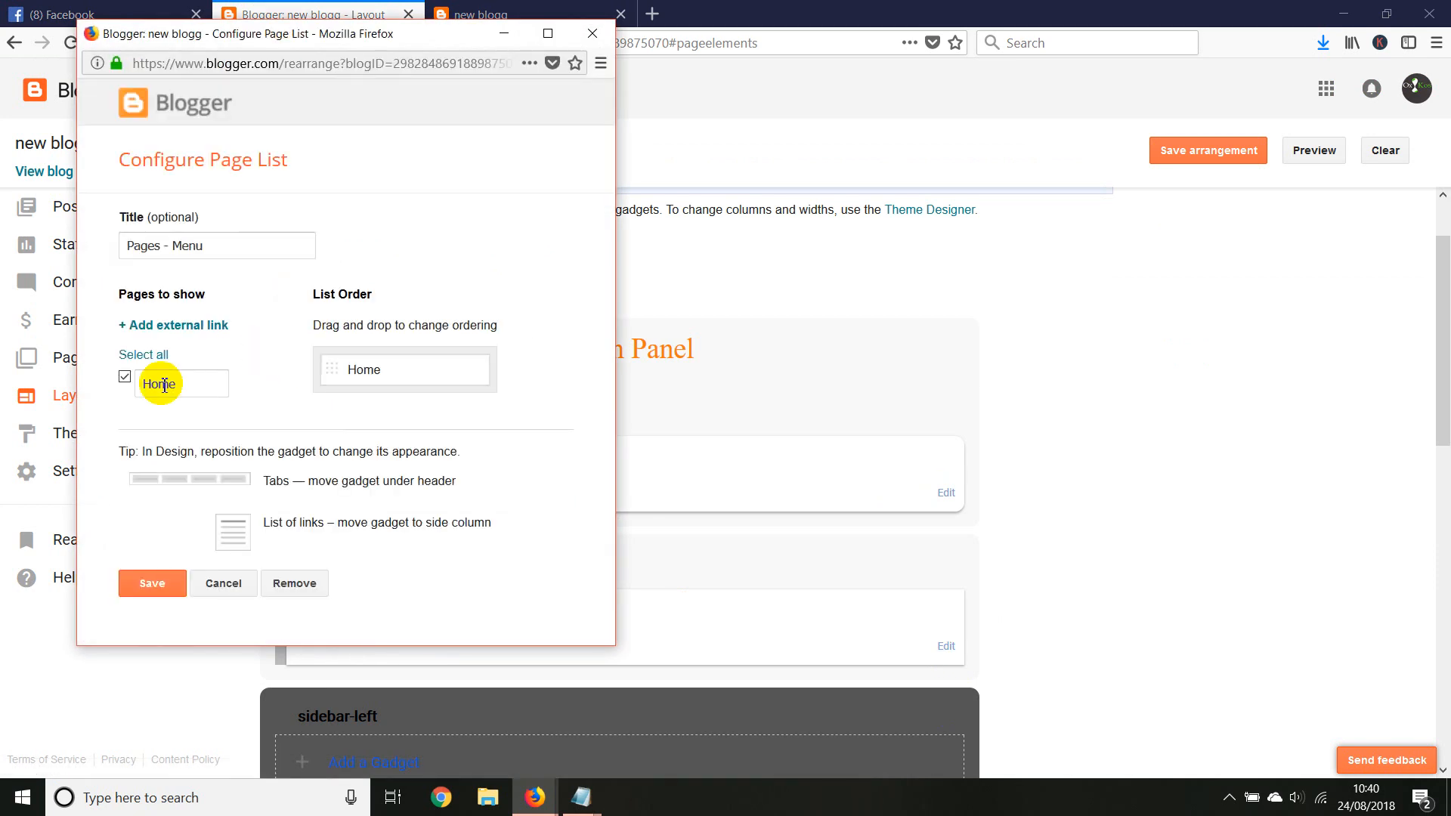
click(160, 325)
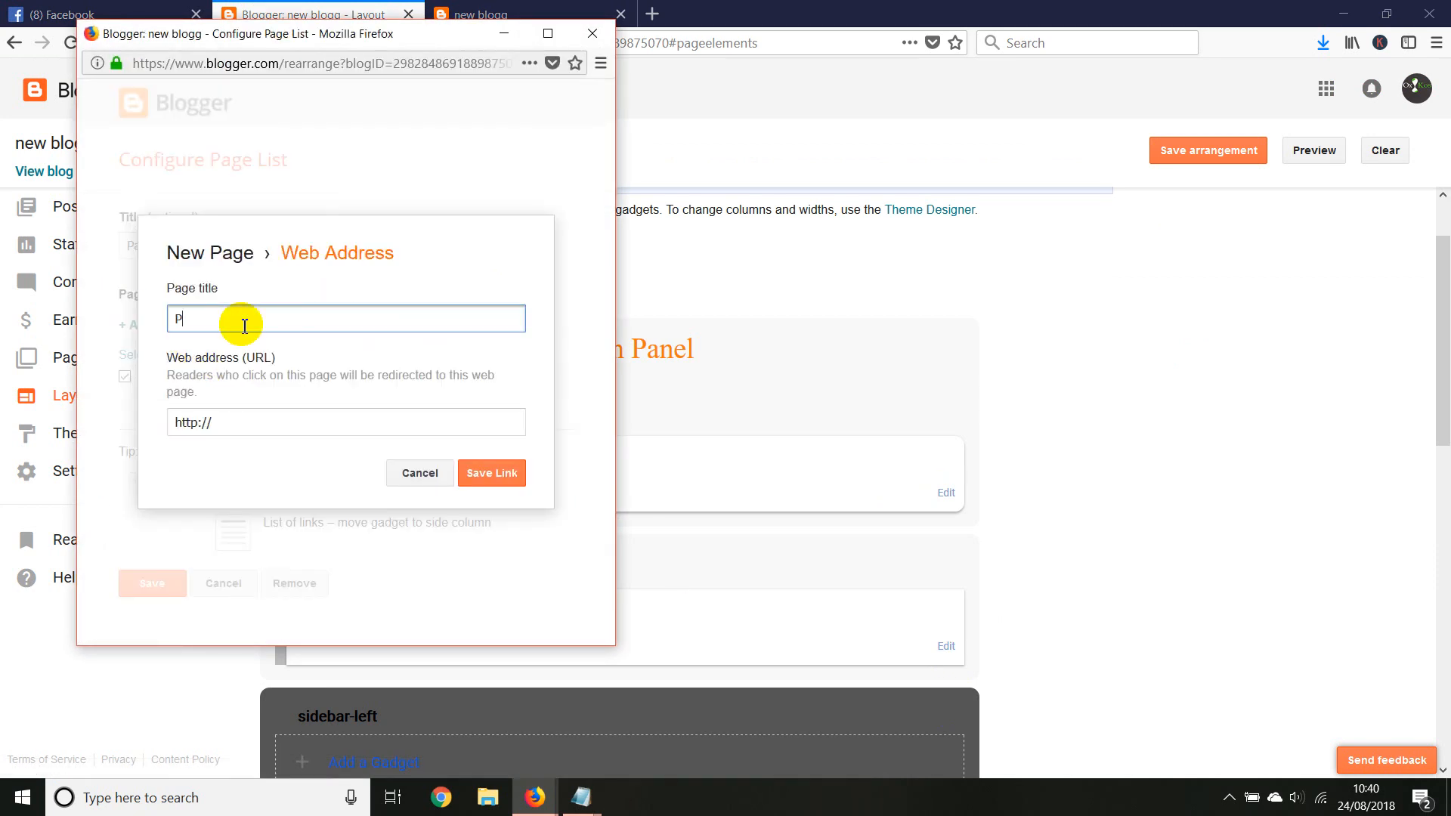
click(227, 421)
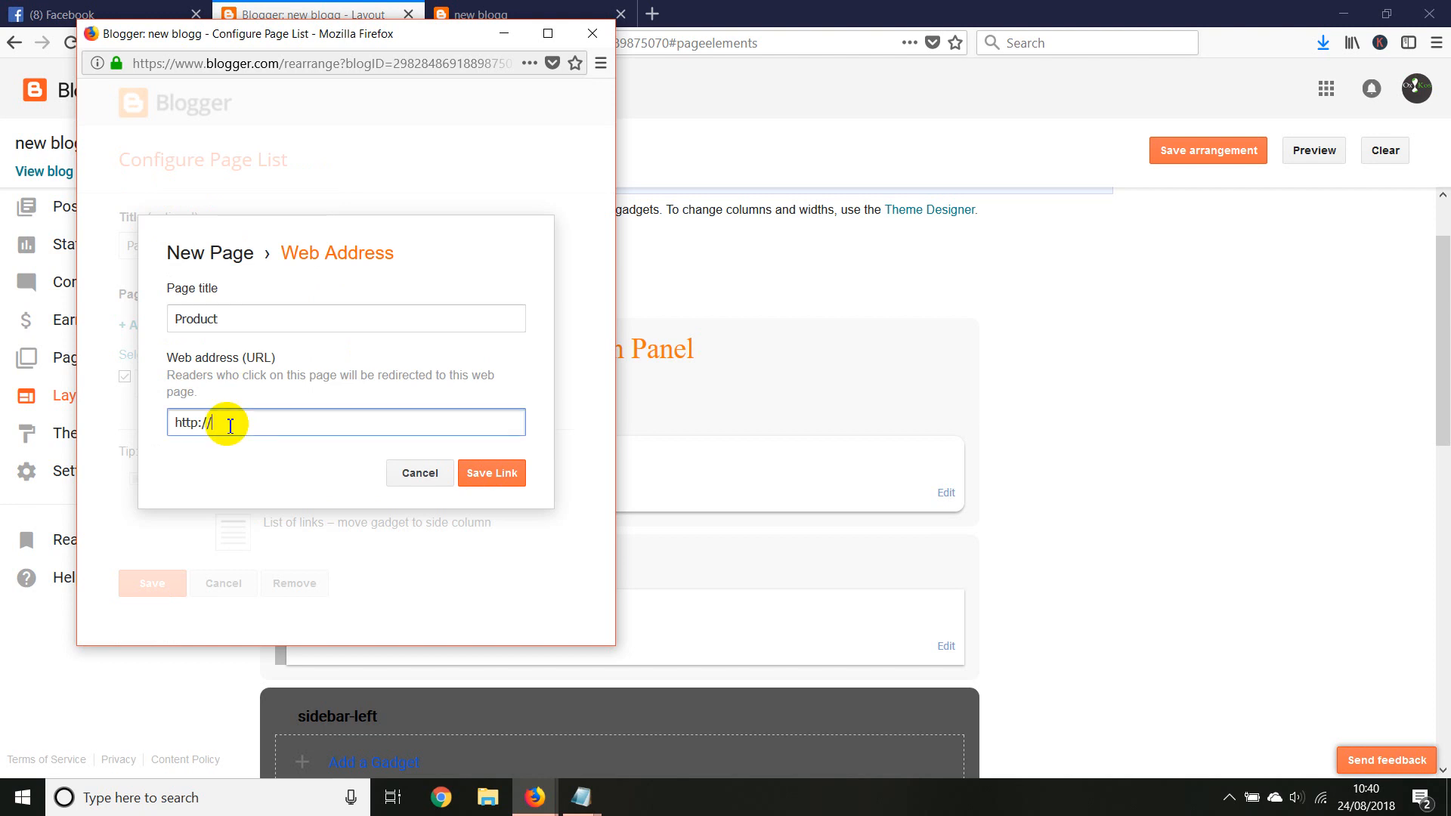
click(475, 473)
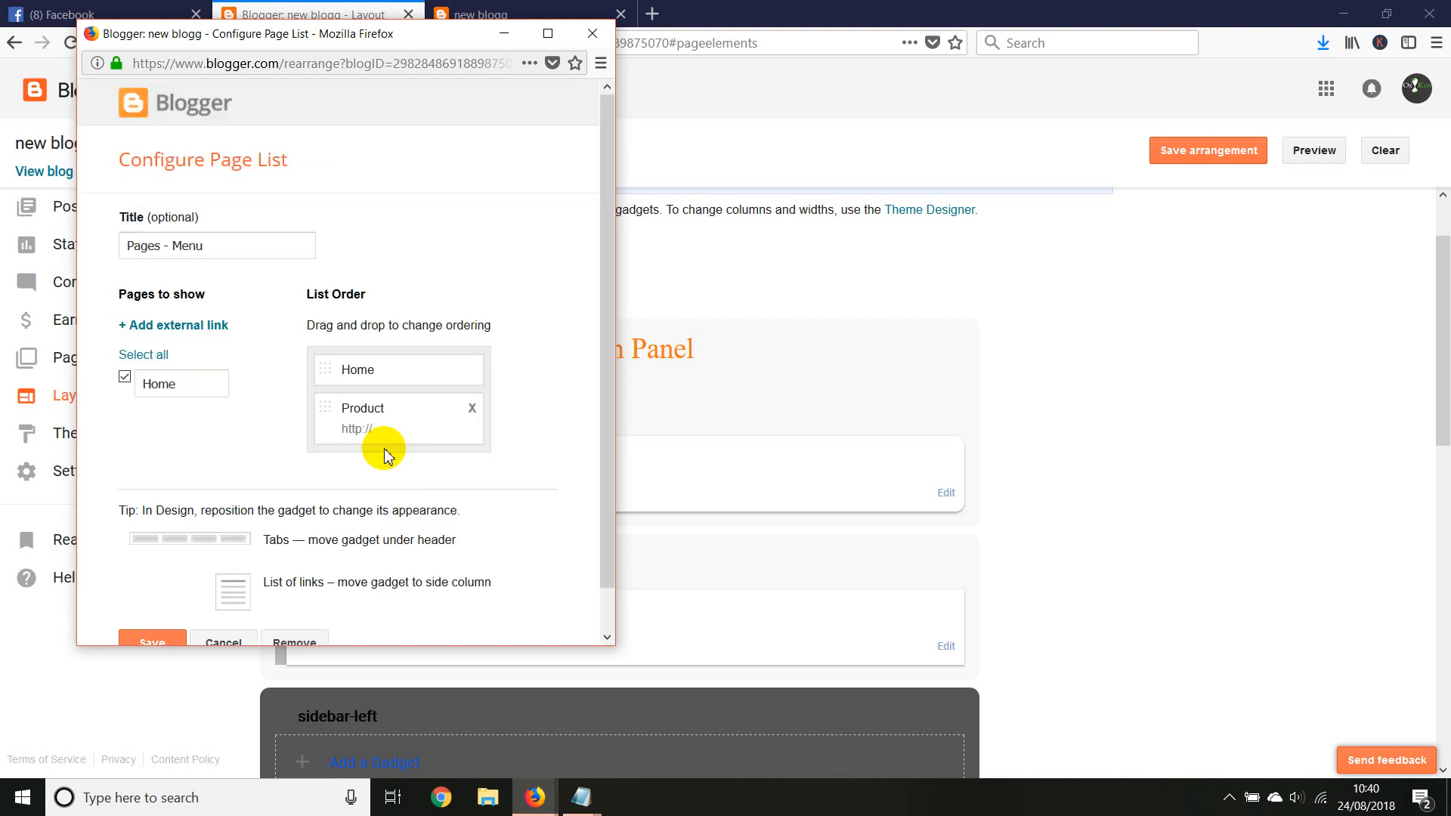
scroll(248, 412, down, 1)
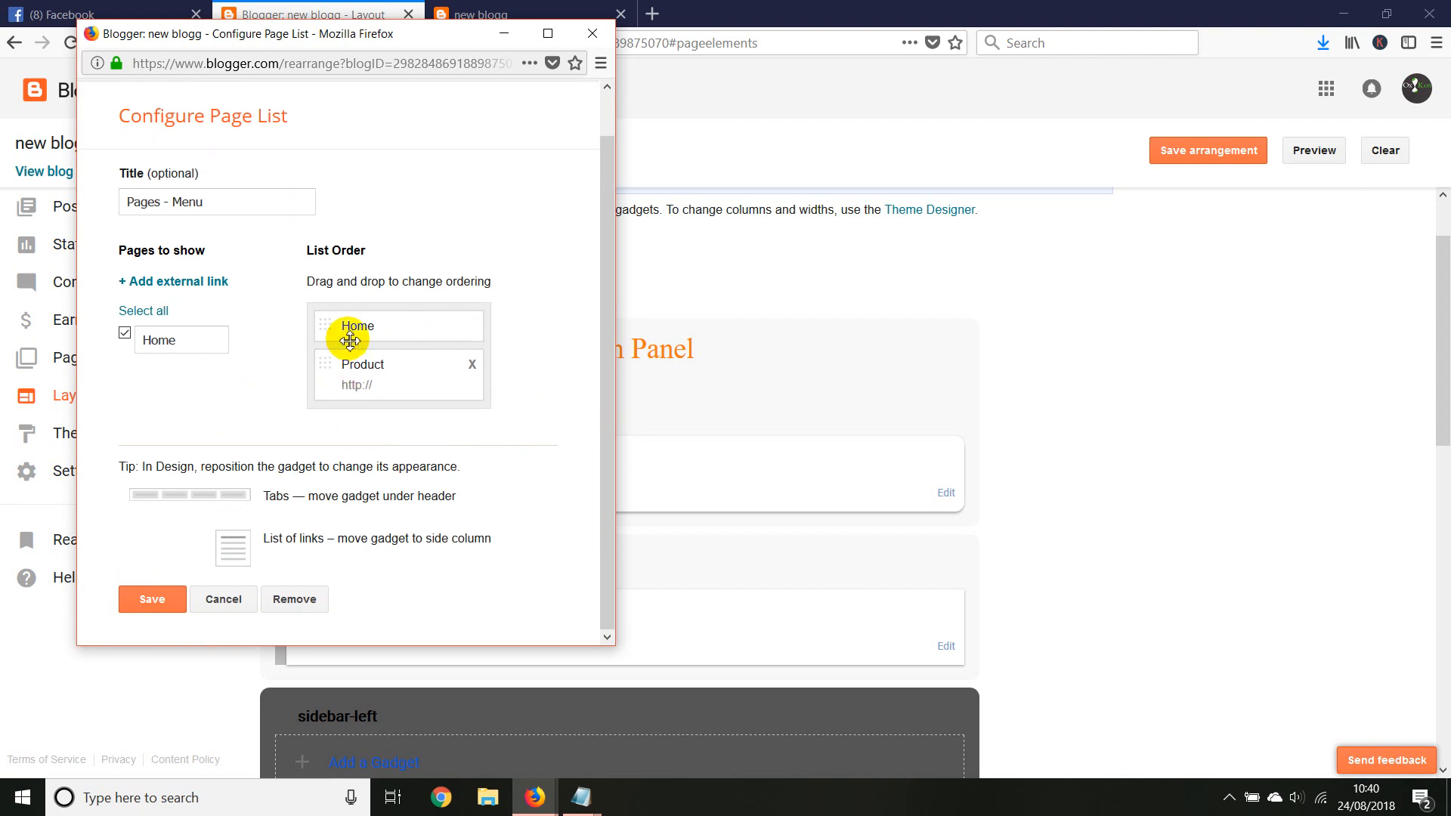
click(152, 599)
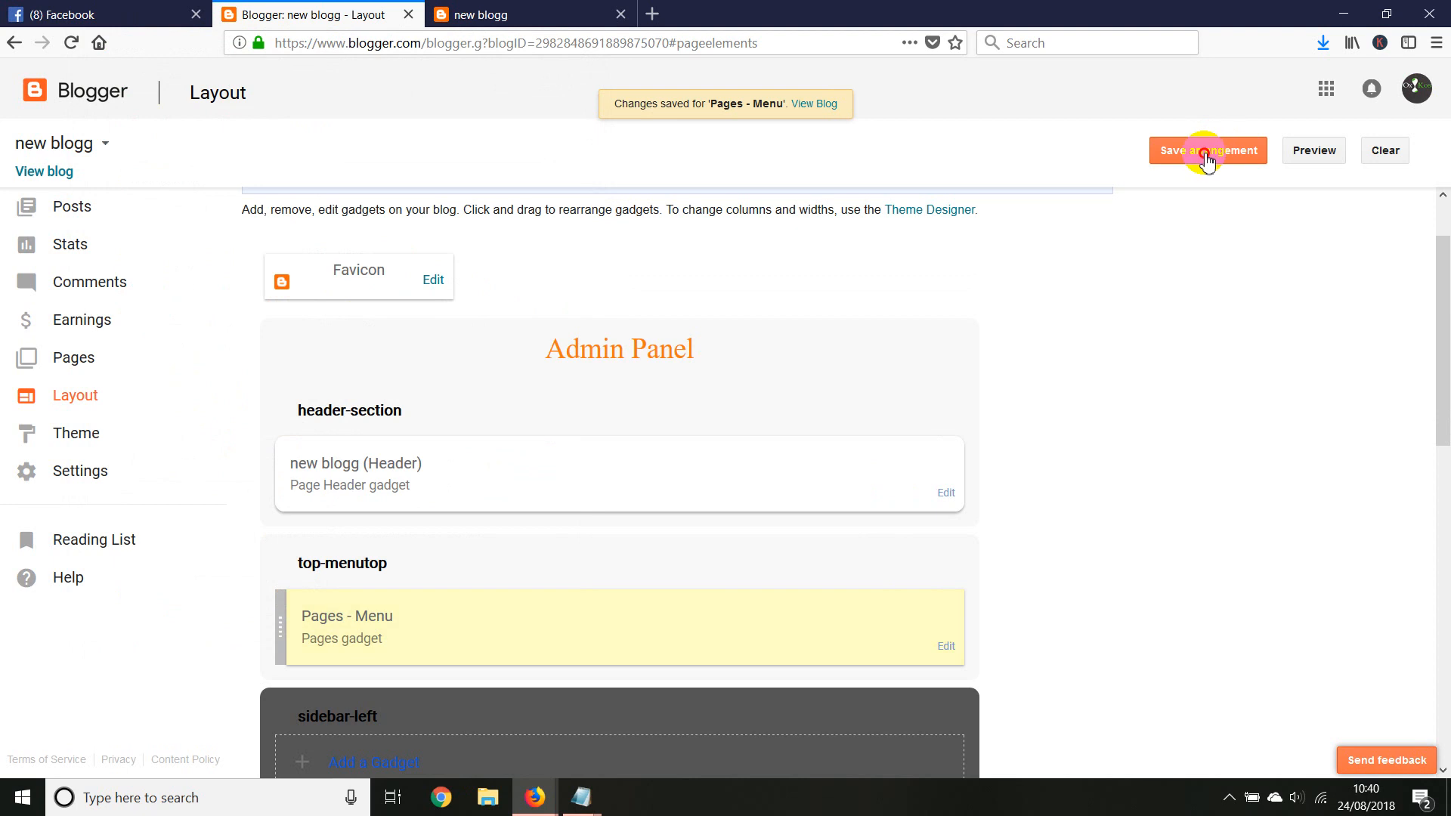
Save the layout arrangement and reload the live new blogg site to check its navigation menu
click(1204, 152)
click(481, 15)
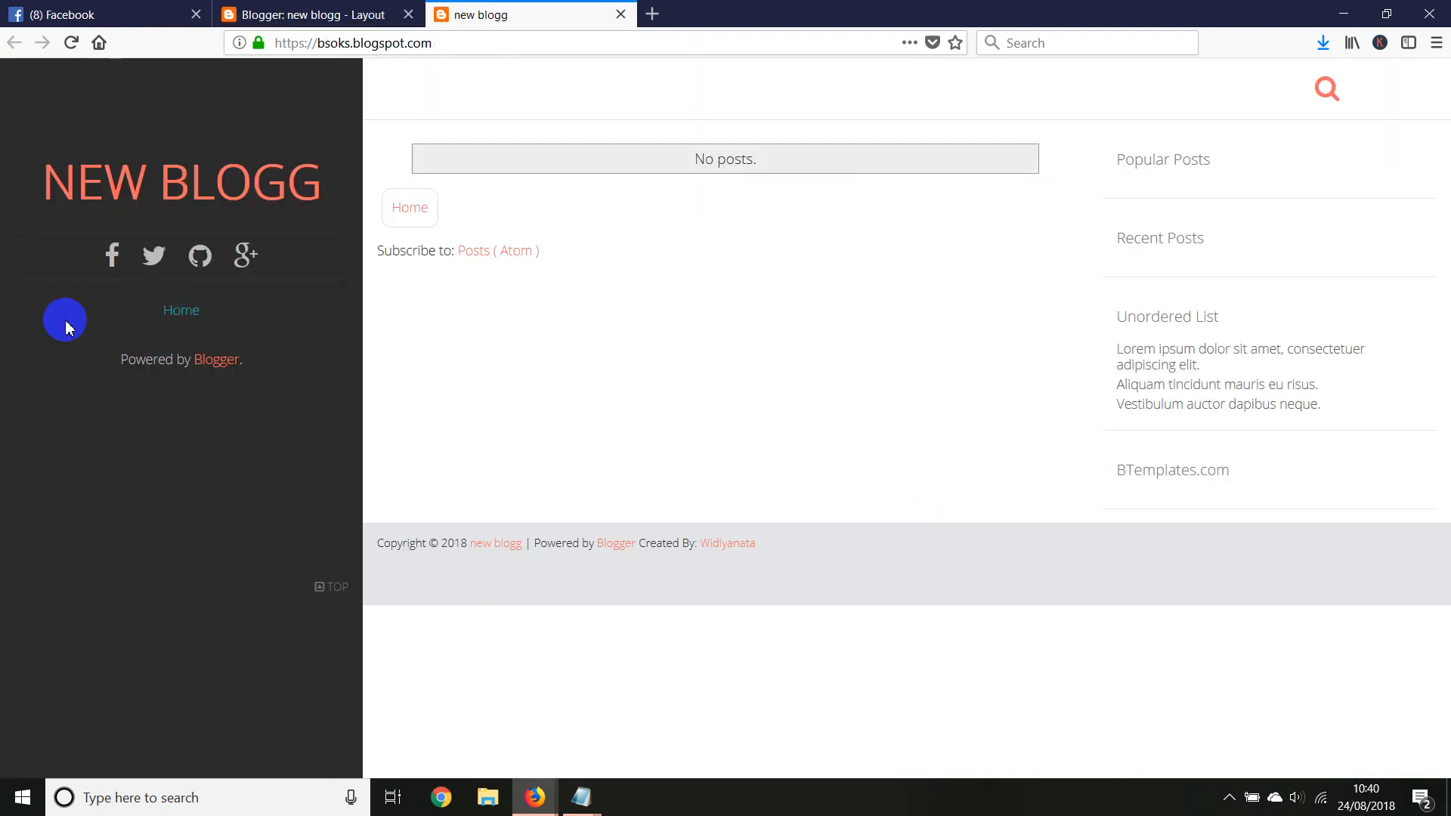
right_click(24, 310)
right_click(139, 97)
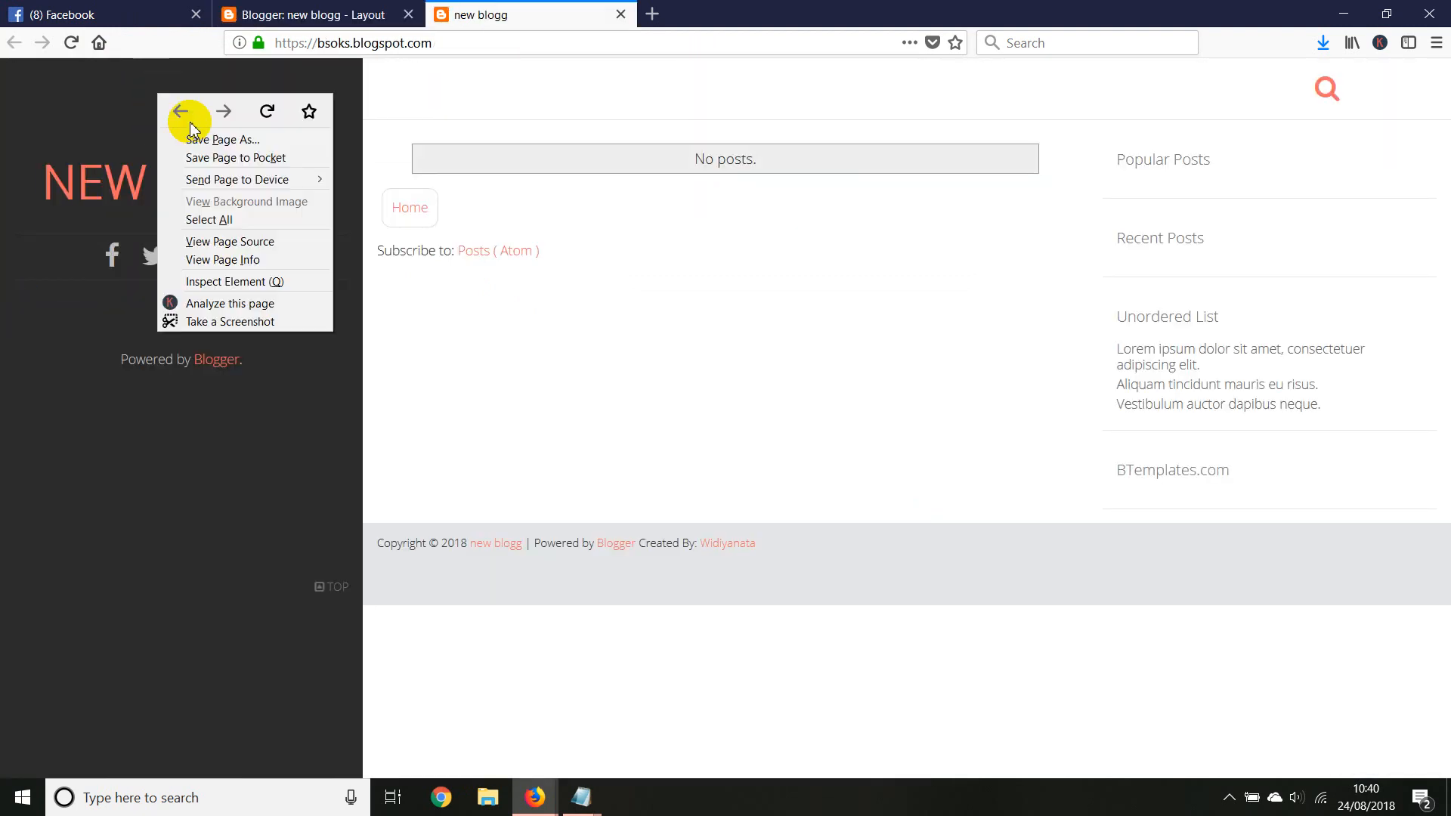
click(268, 119)
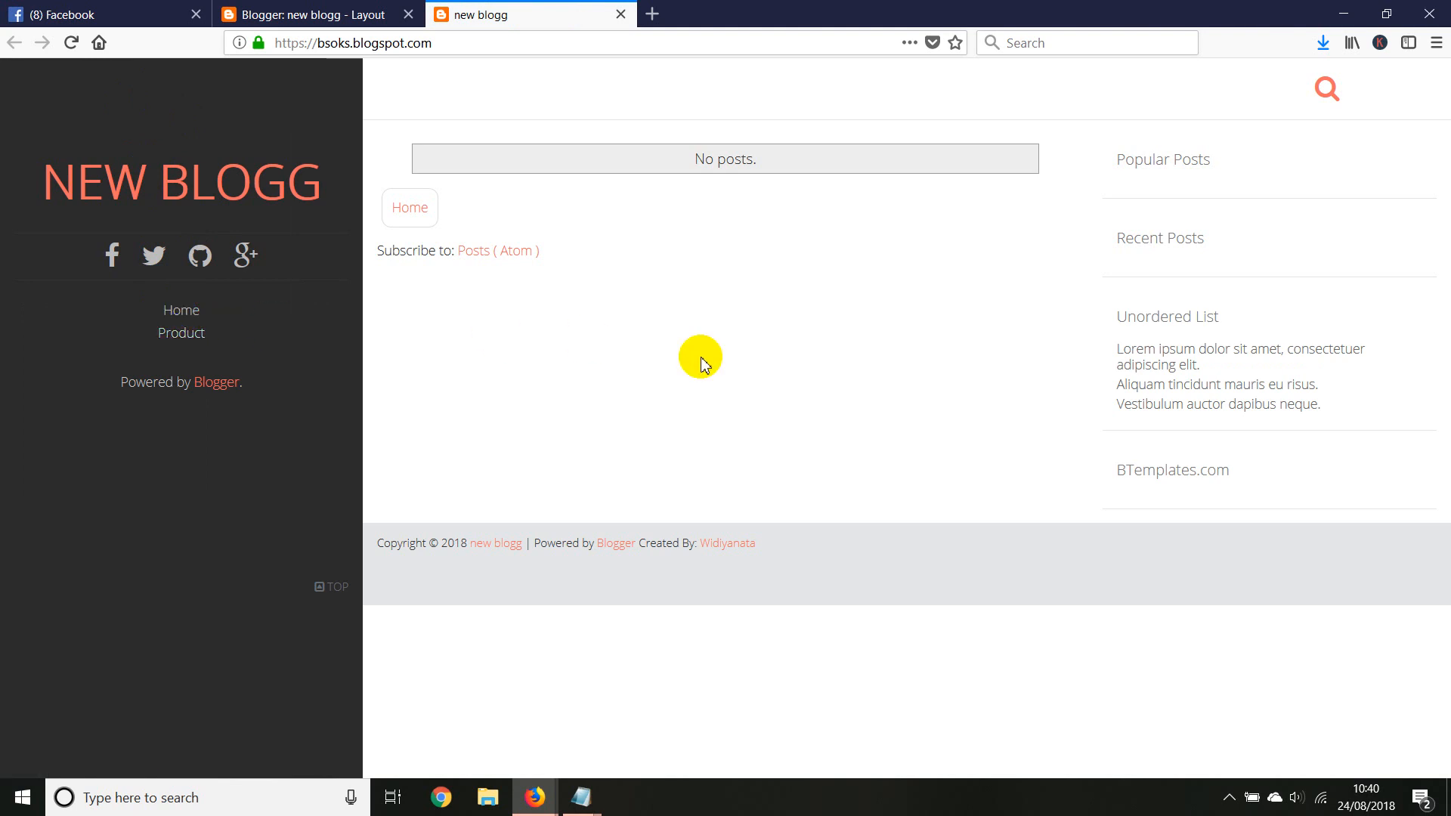
click(348, 14)
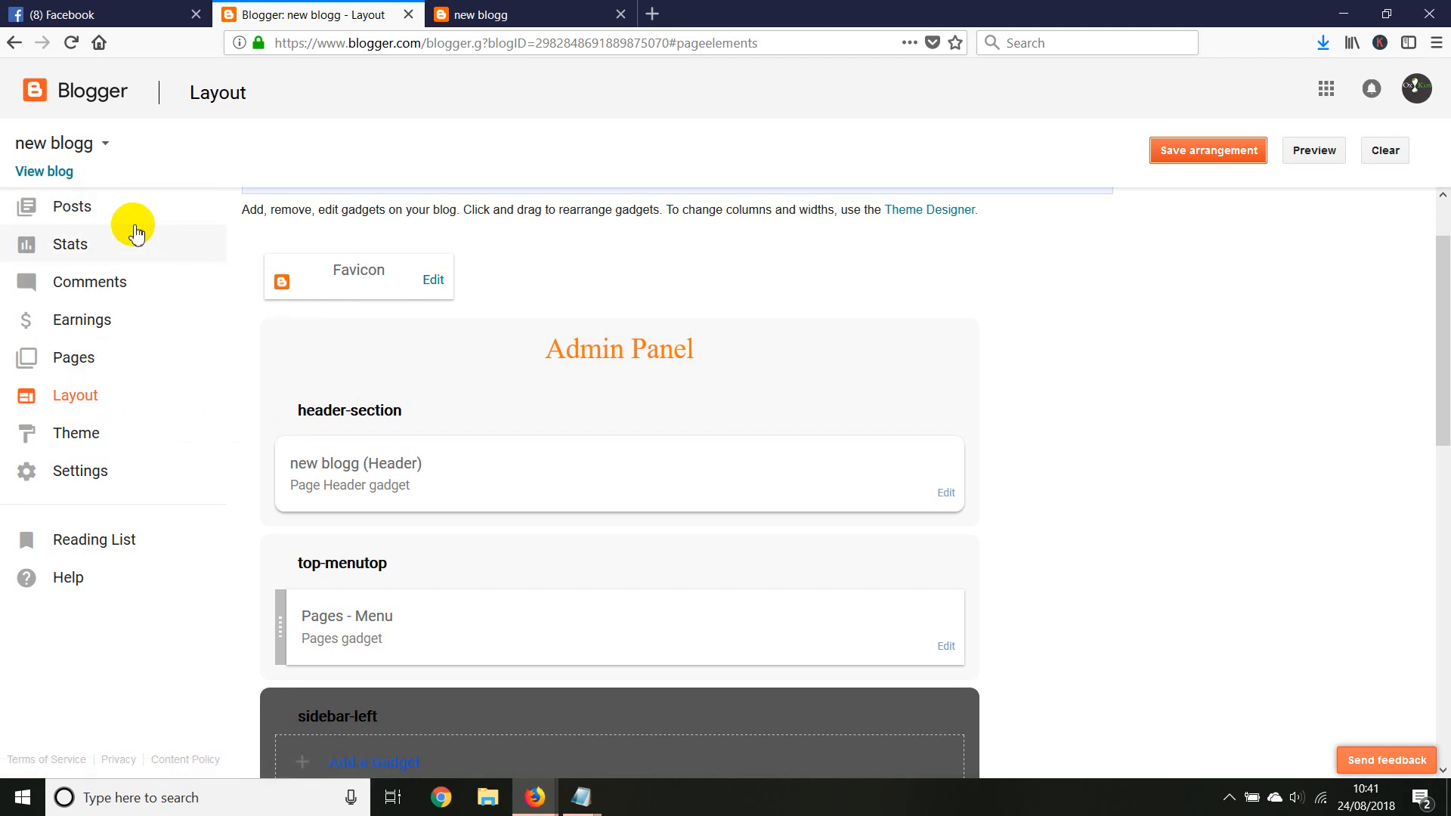
click(521, 11)
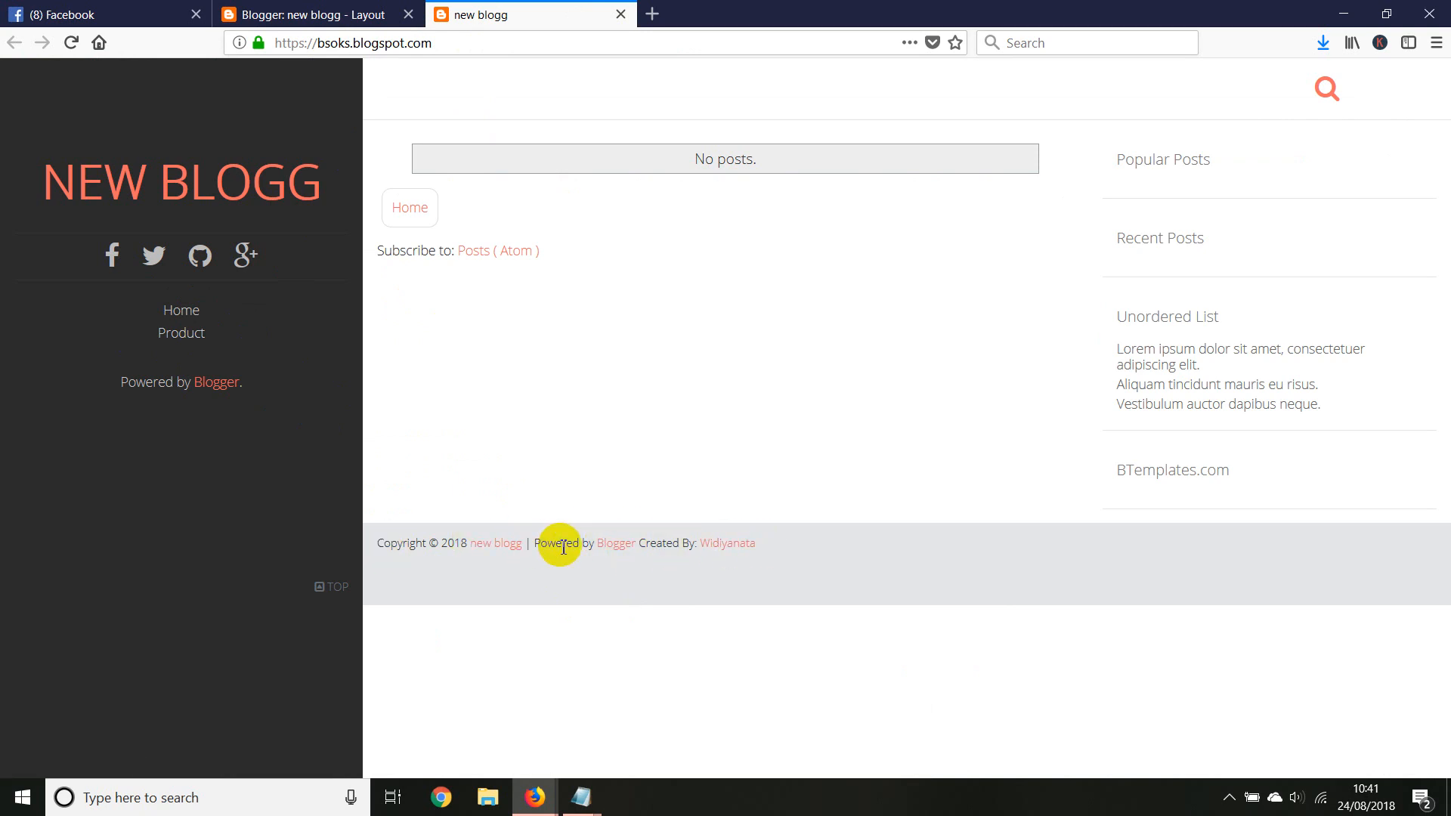
Open the HTML editor for the new blogg theme
click(285, 11)
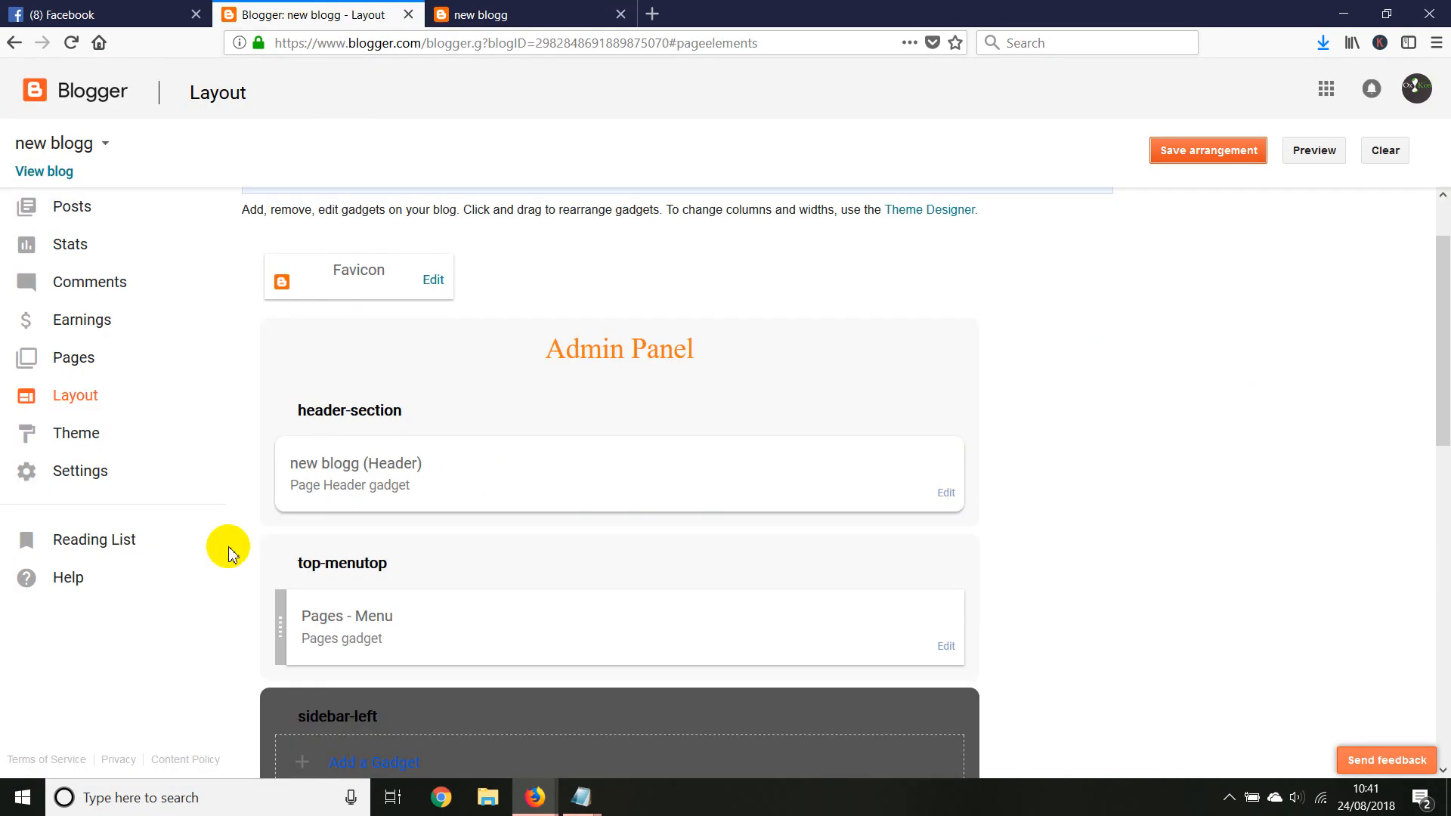
click(74, 445)
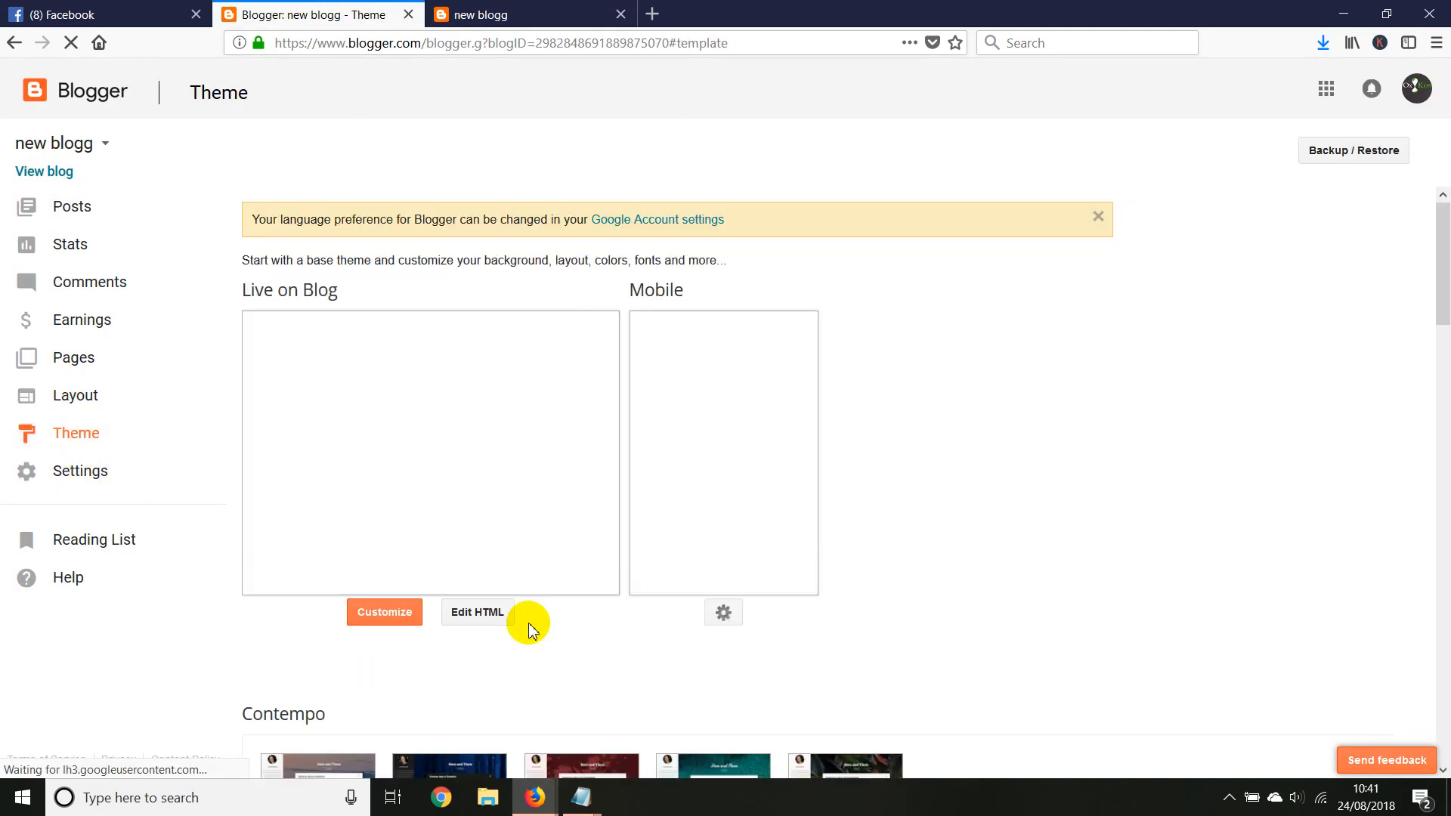
click(472, 613)
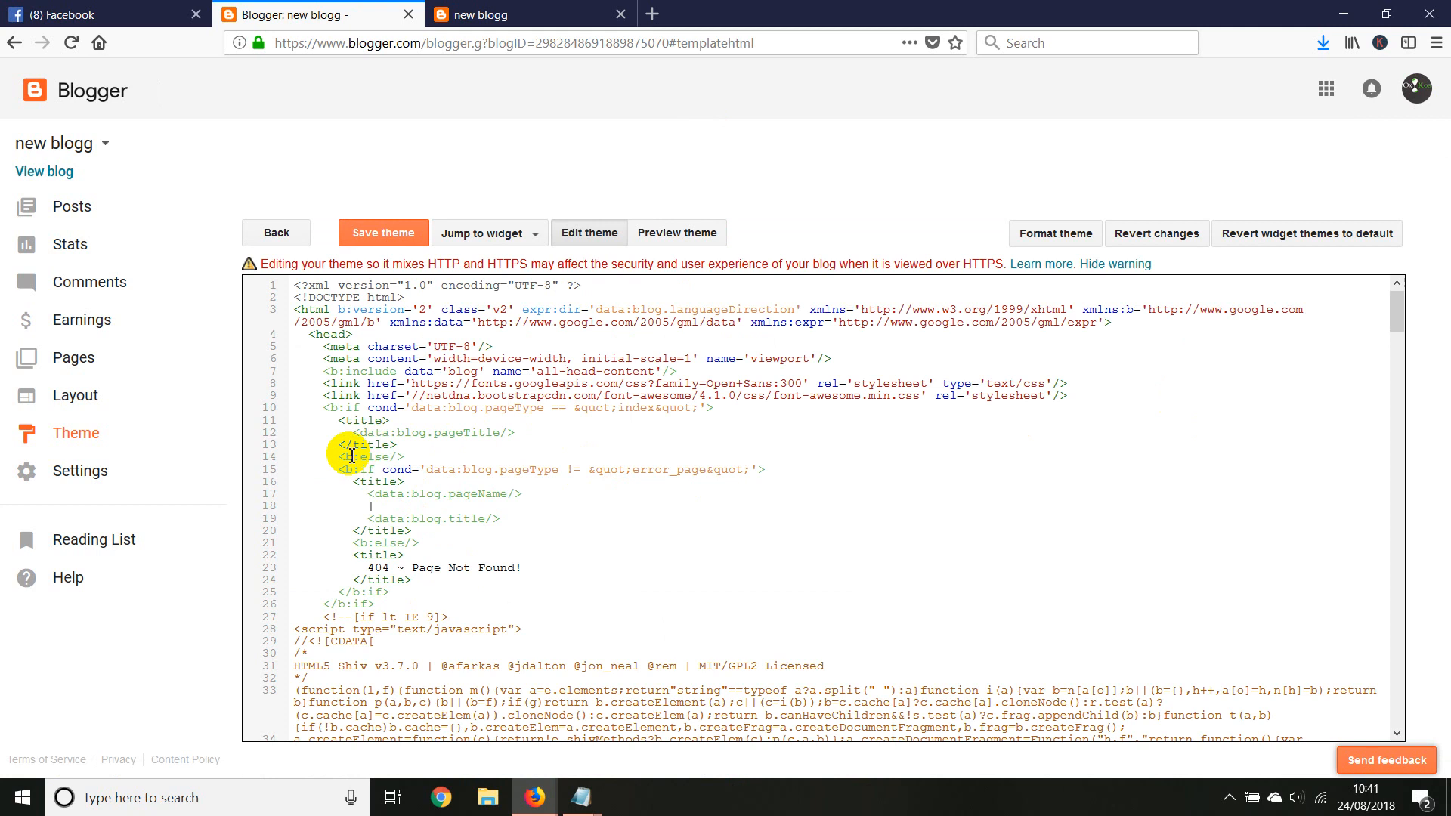
Copy the words "Powered by" from the footer credit line of the live new blogg site
click(462, 15)
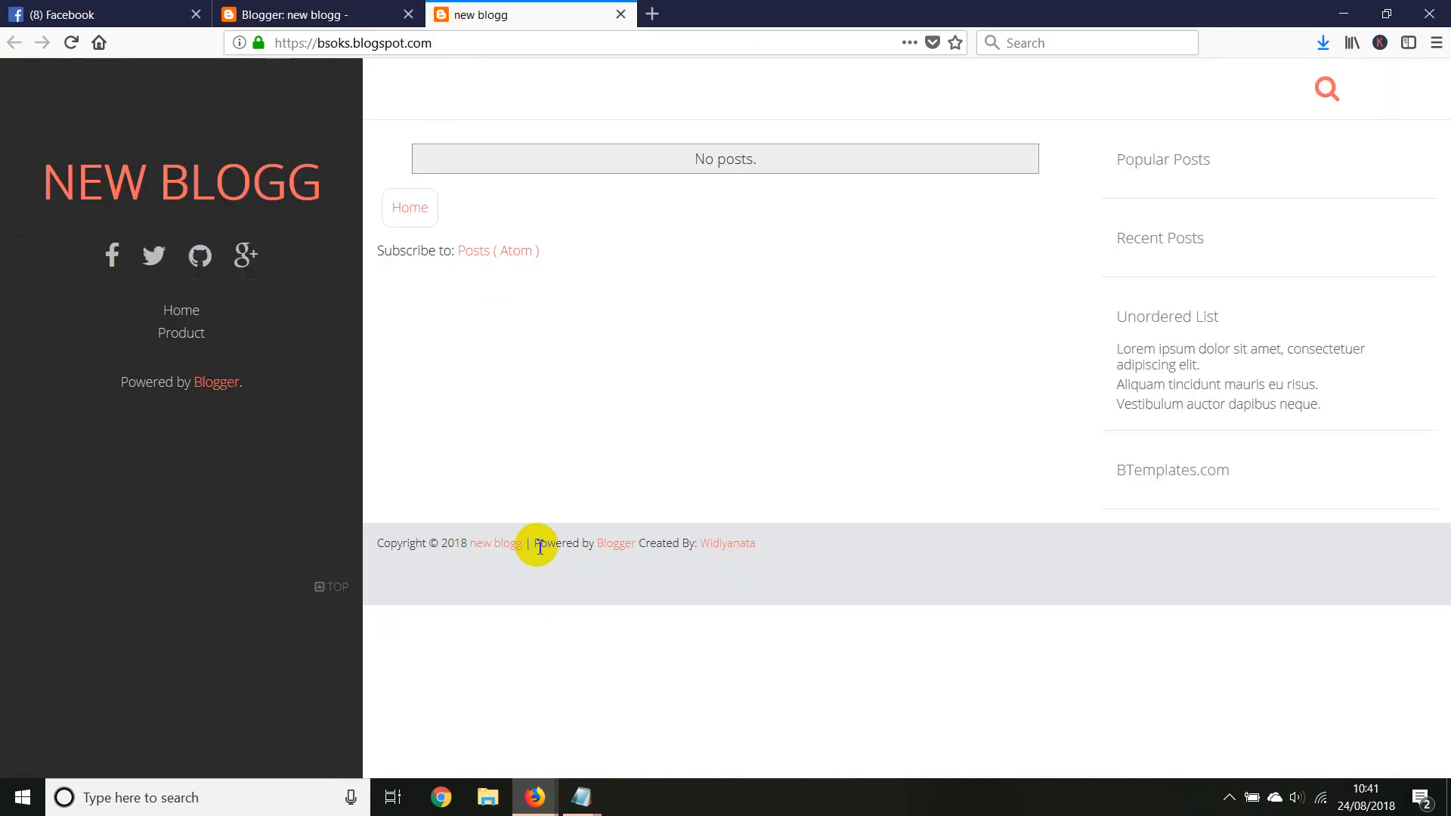
drag(538, 547, 593, 543)
right_click(590, 543)
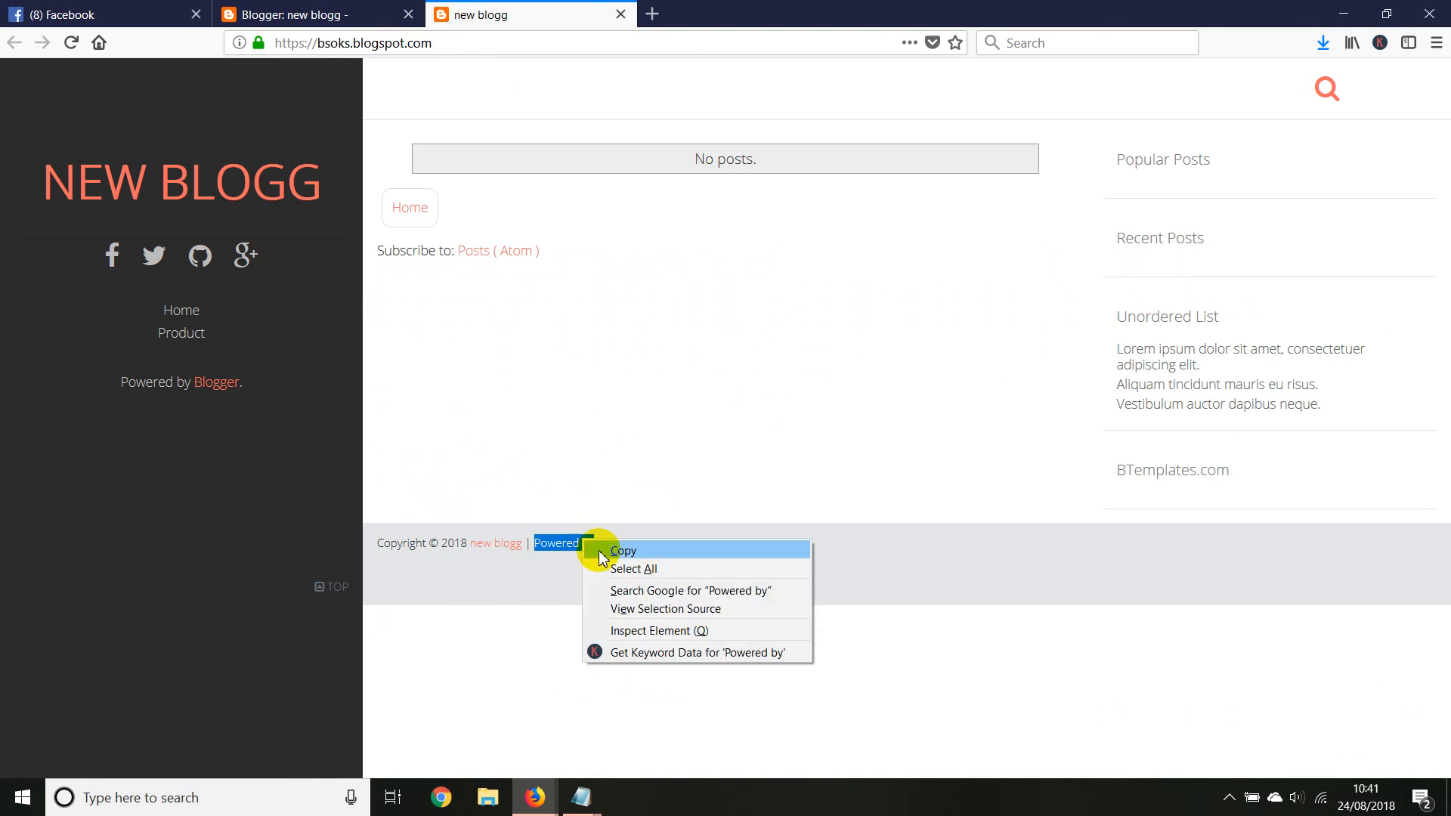
click(604, 550)
Search the new blogg theme HTML for the copied words "Powered by" to reach the footer credit code
click(321, 13)
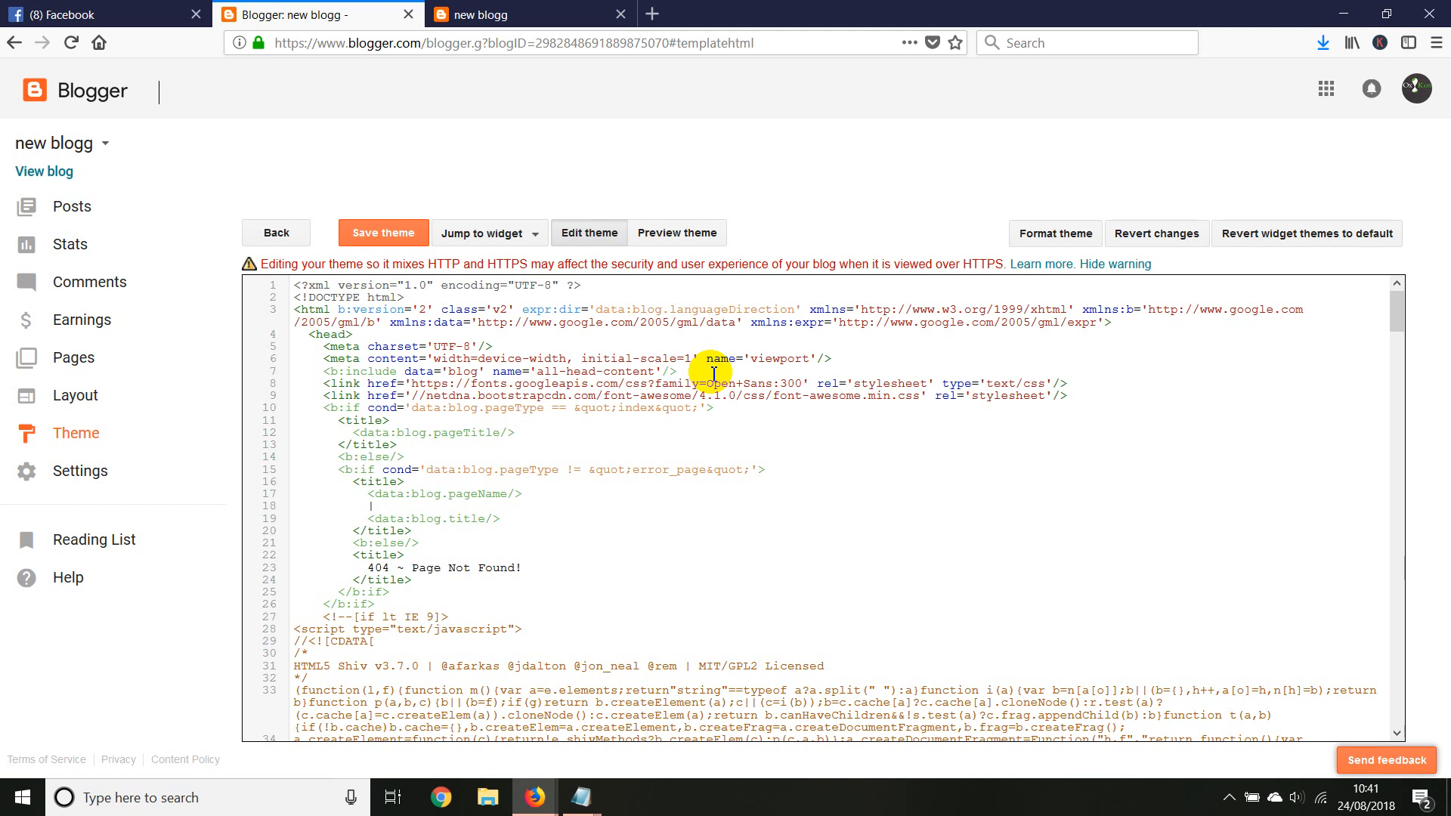
key(ctrl+f)
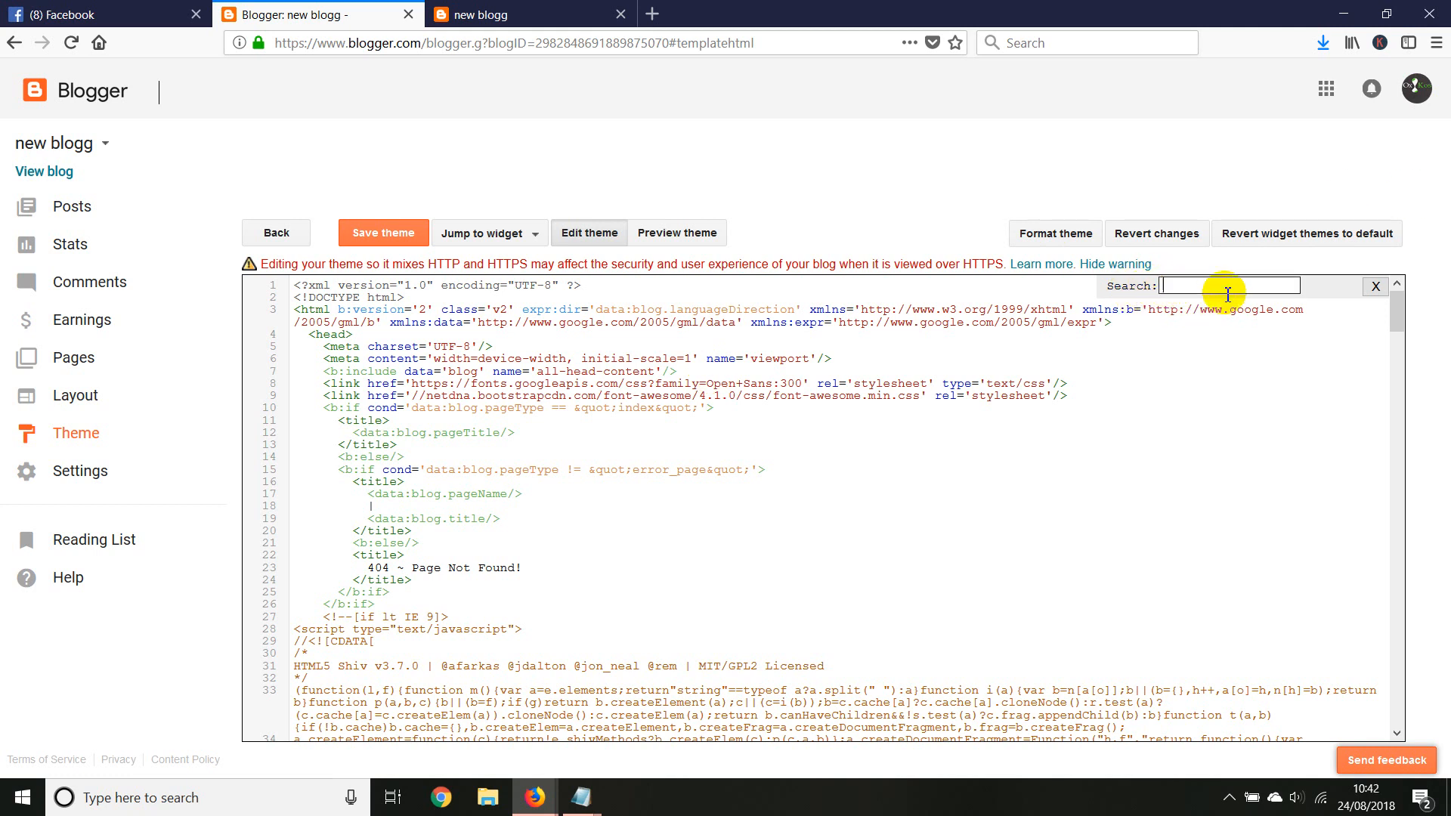
right_click(1187, 288)
click(1209, 350)
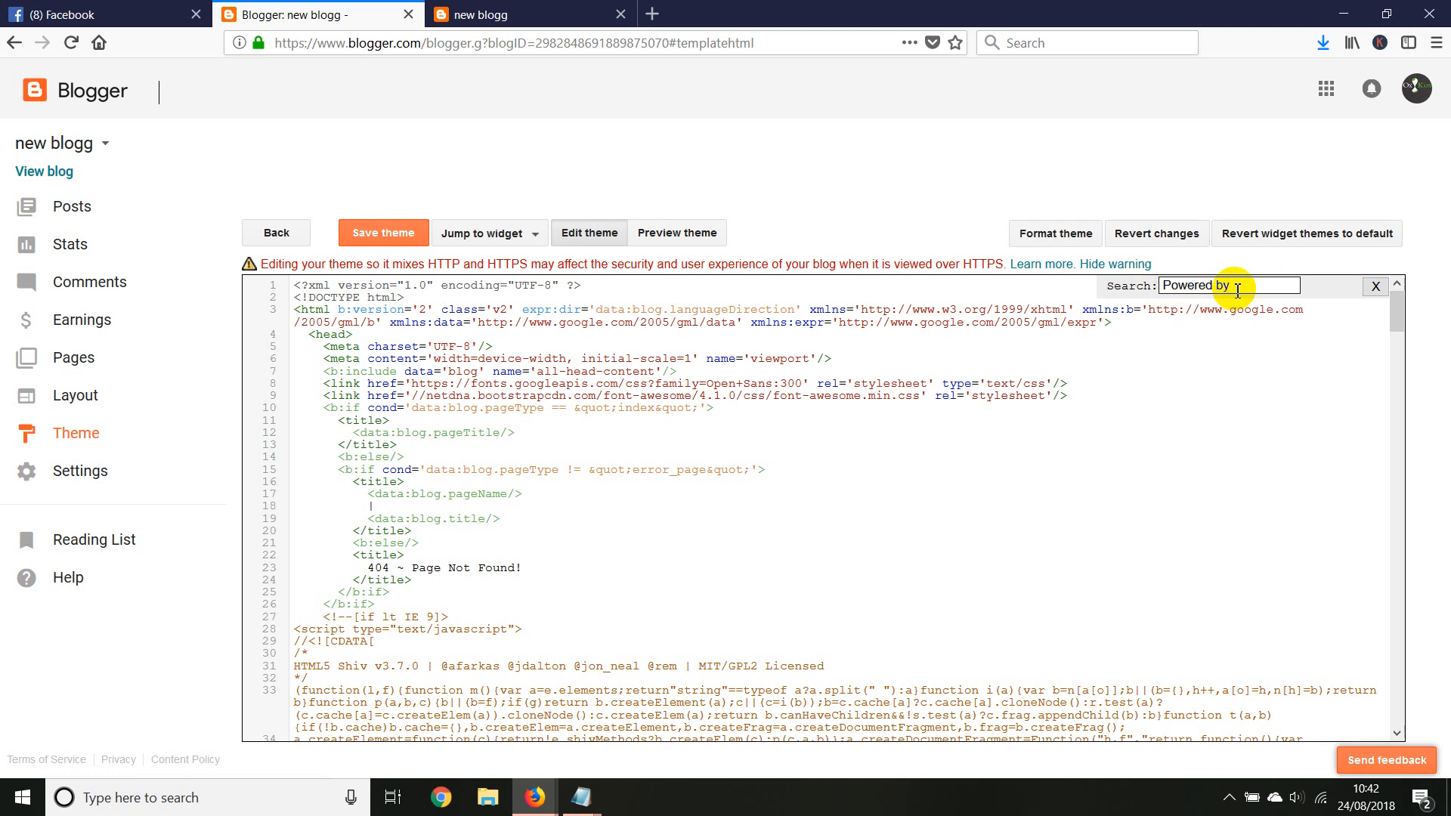
key(Return)
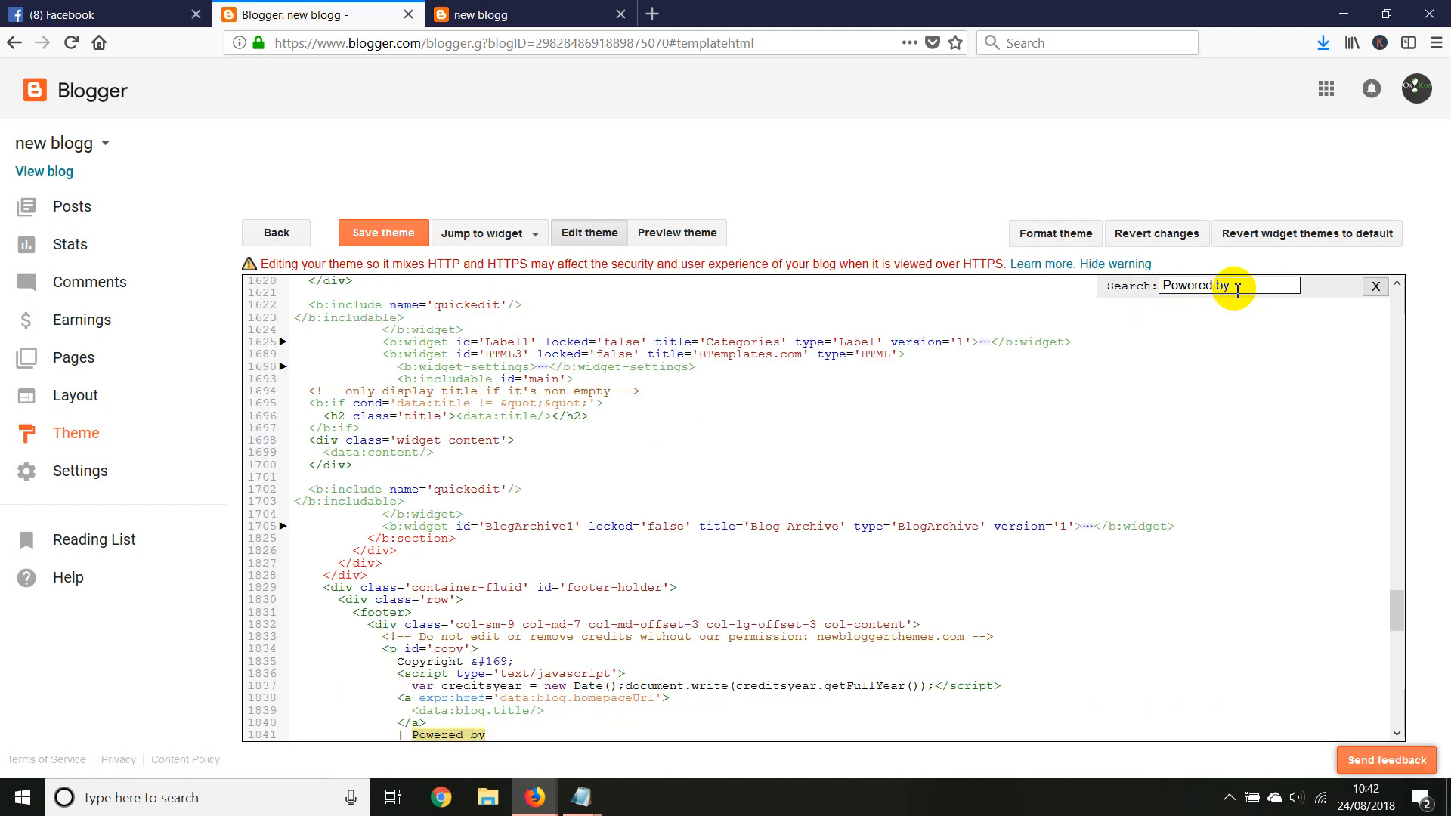
scroll(648, 671, down, 6)
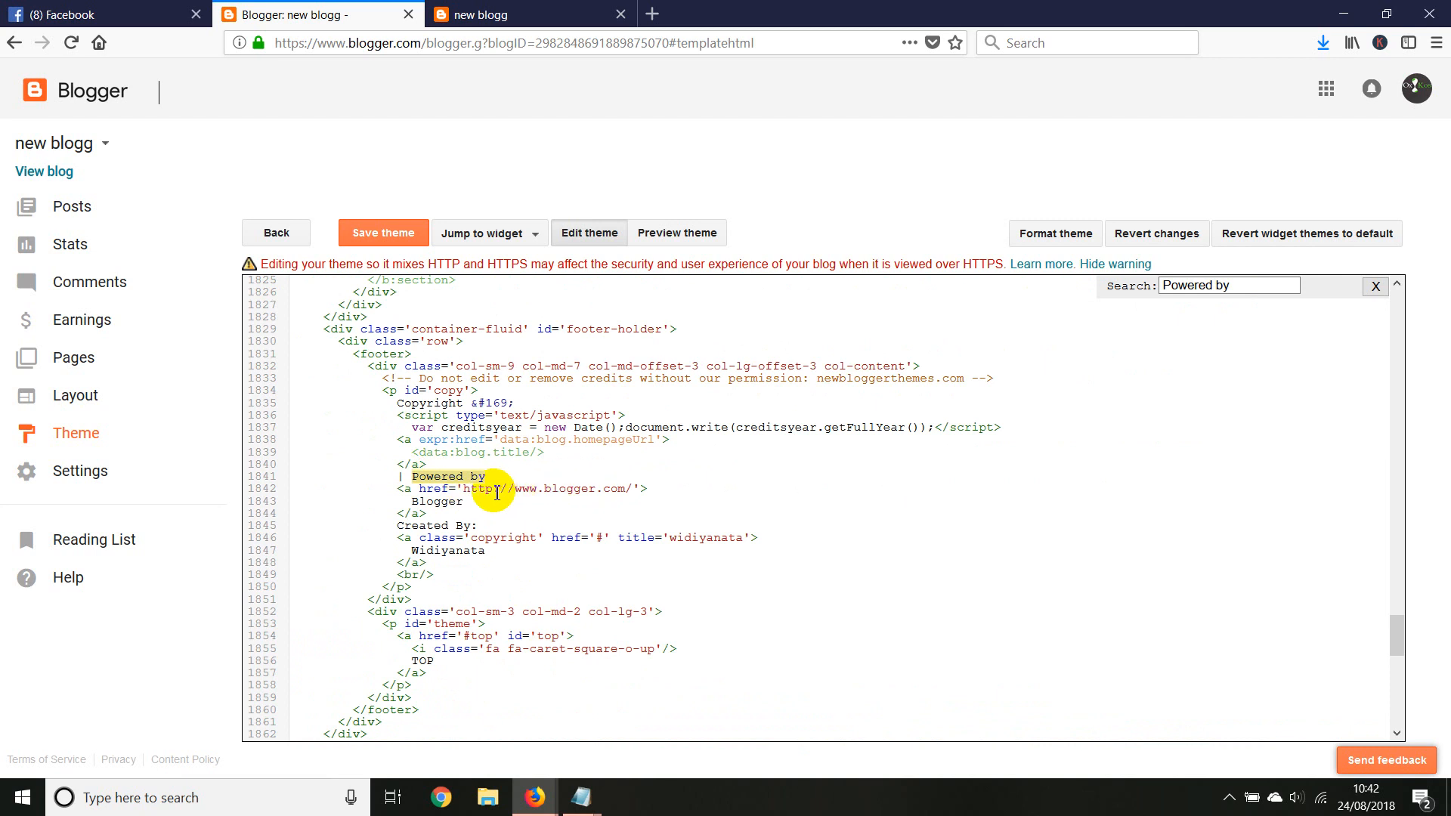
Replace the Blogger link text after "Powered by" in the footer code with "My website"
drag(464, 492, 613, 490)
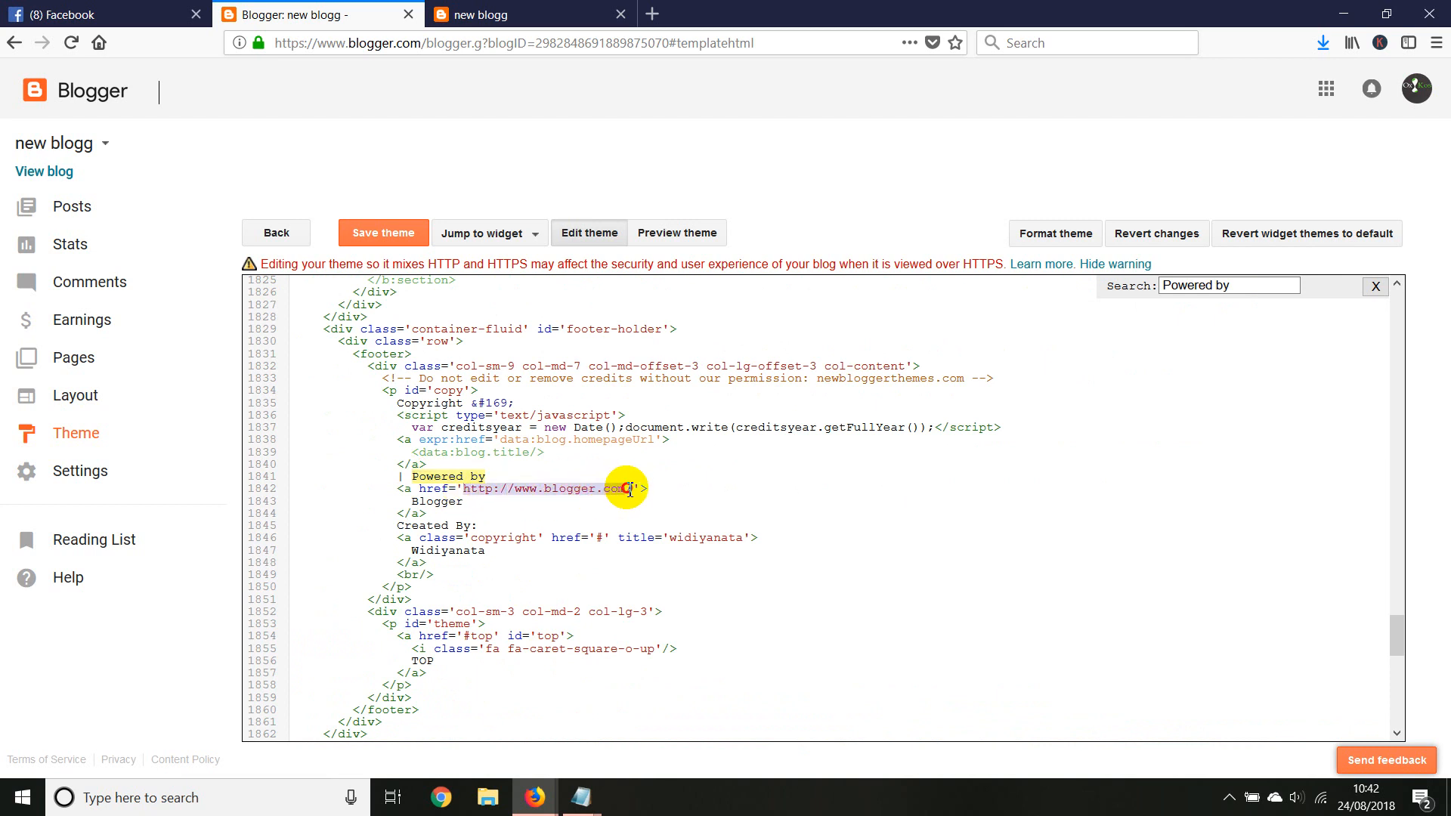
click(582, 15)
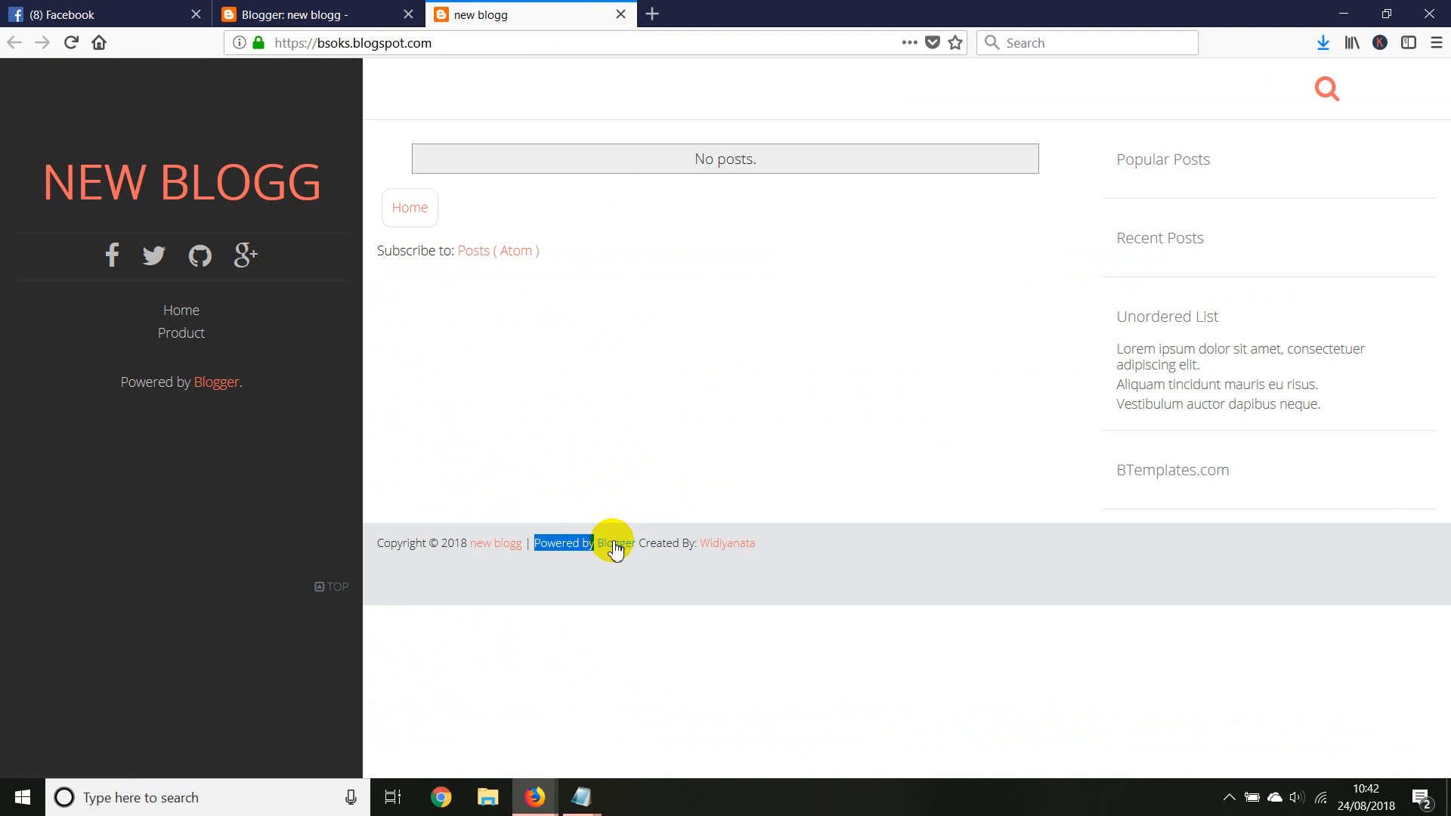
click(317, 14)
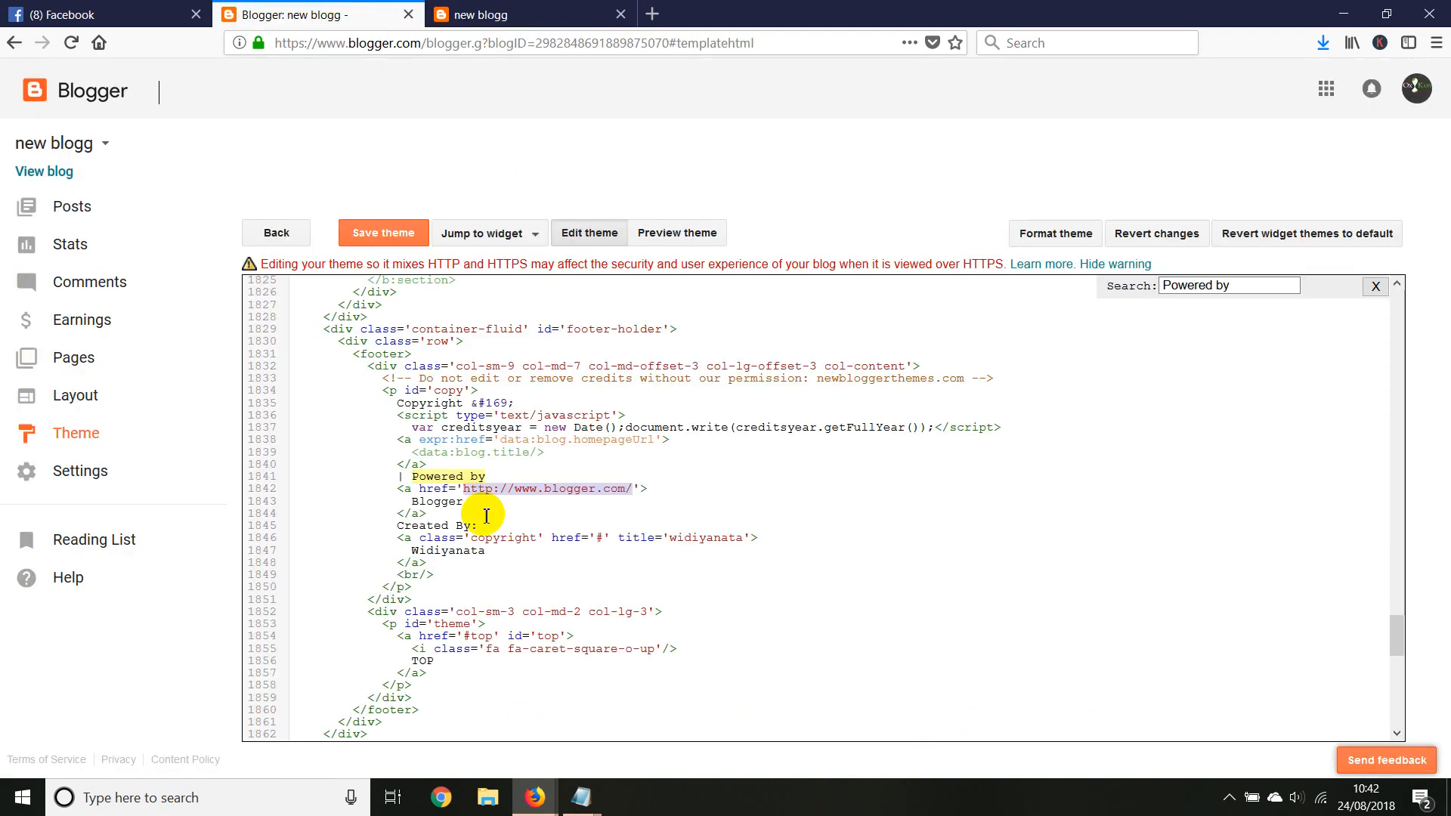
drag(415, 501, 462, 503)
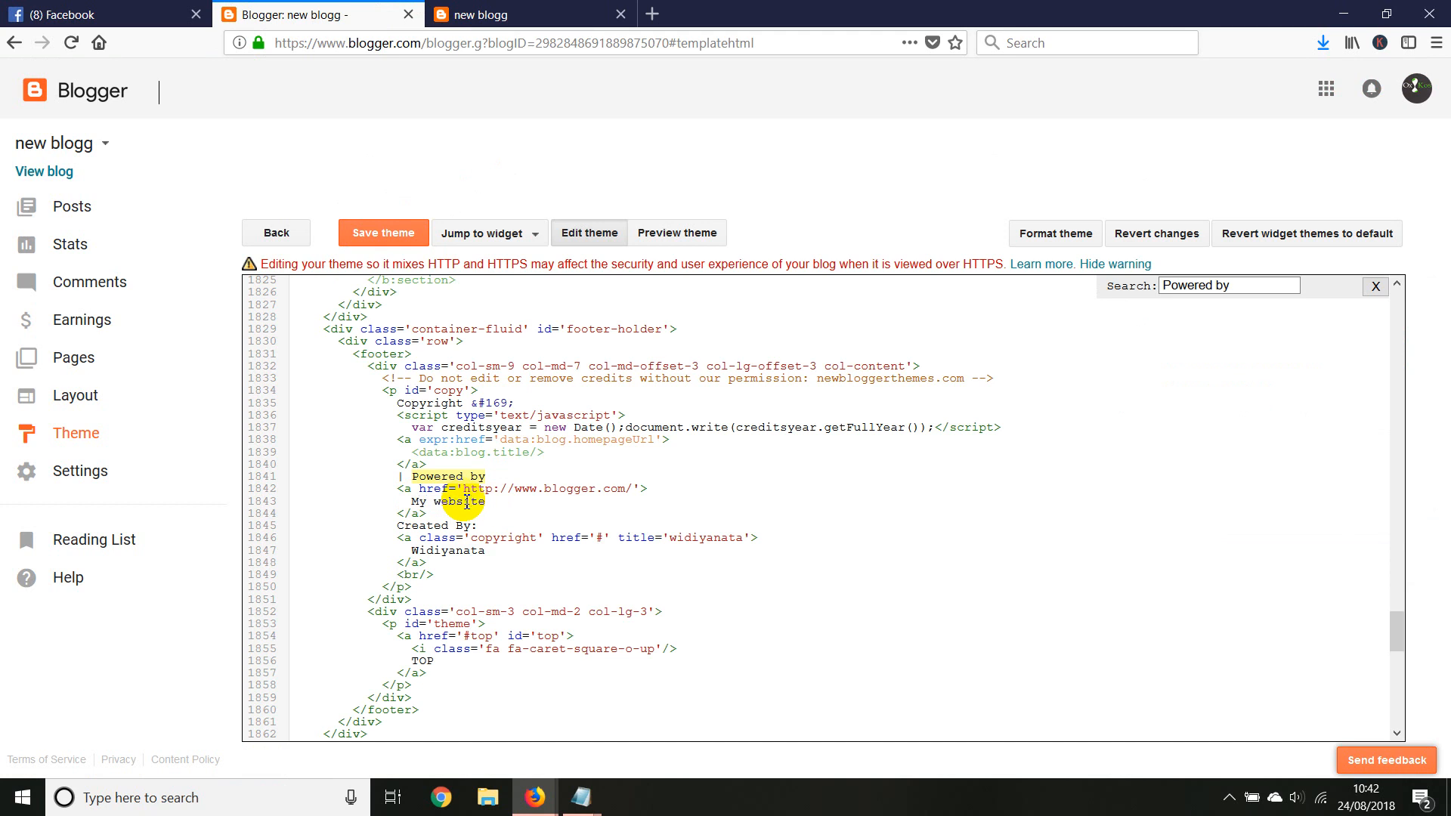
drag(540, 491, 624, 492)
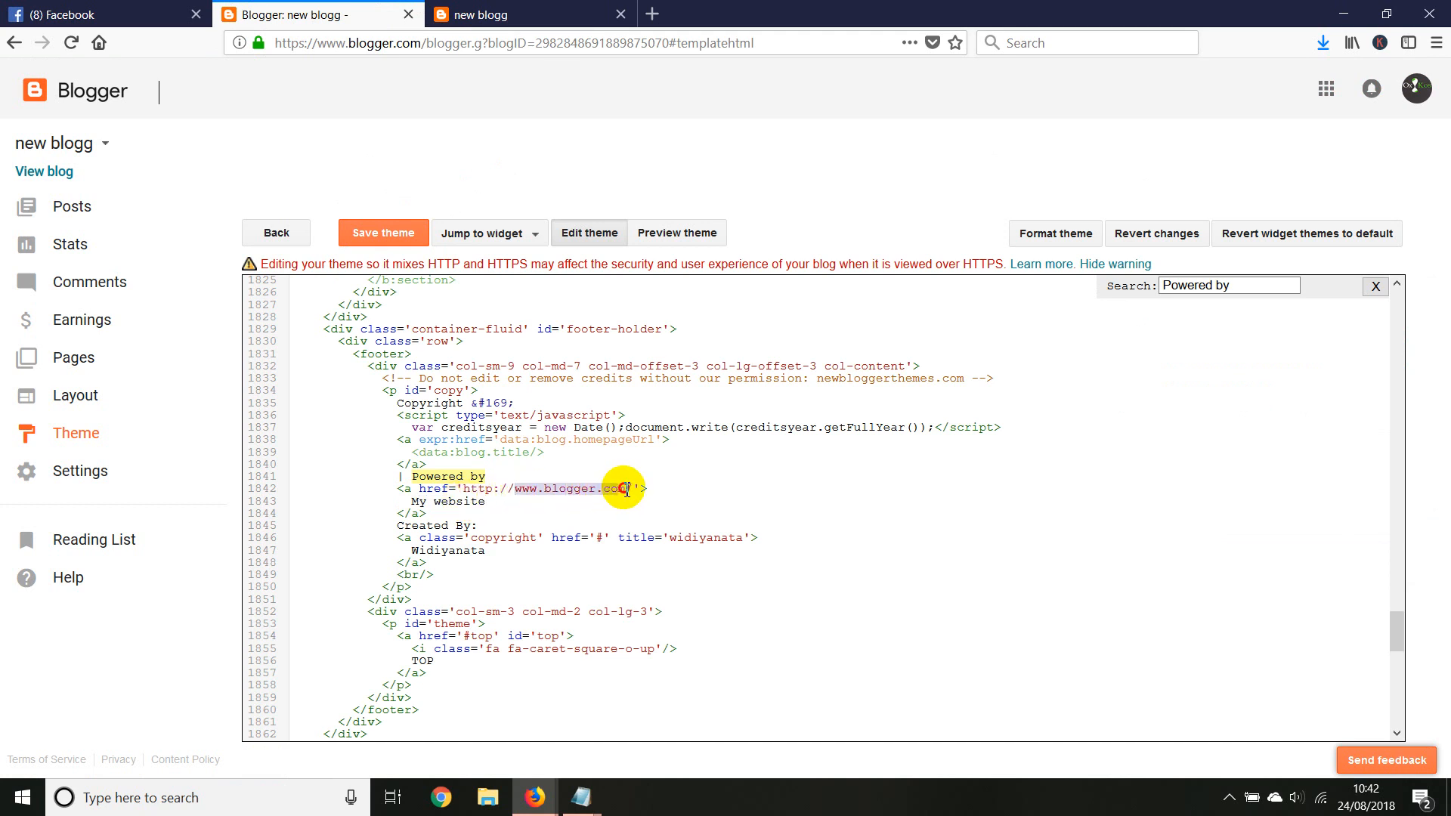
click(497, 491)
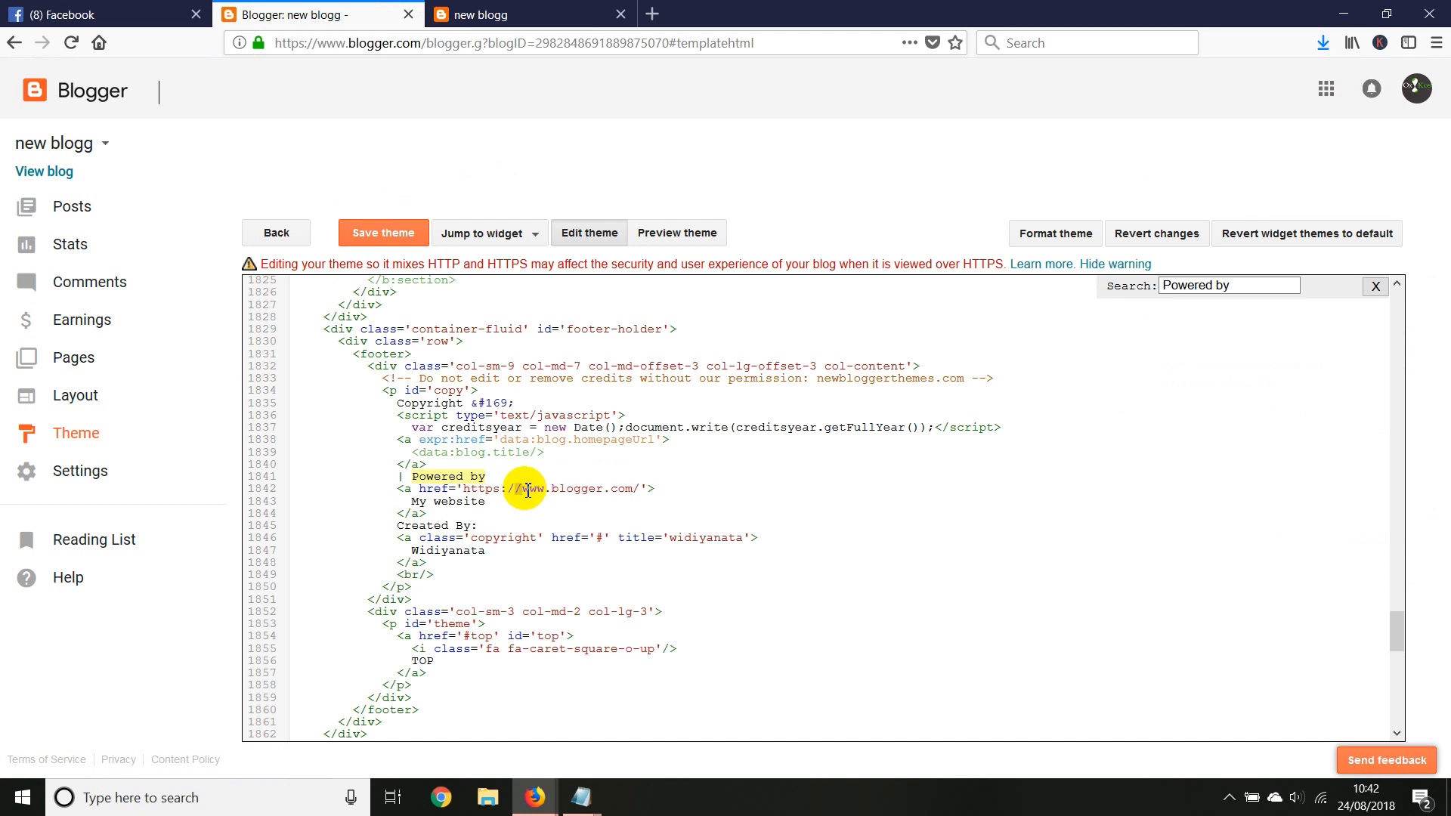
drag(523, 491, 622, 488)
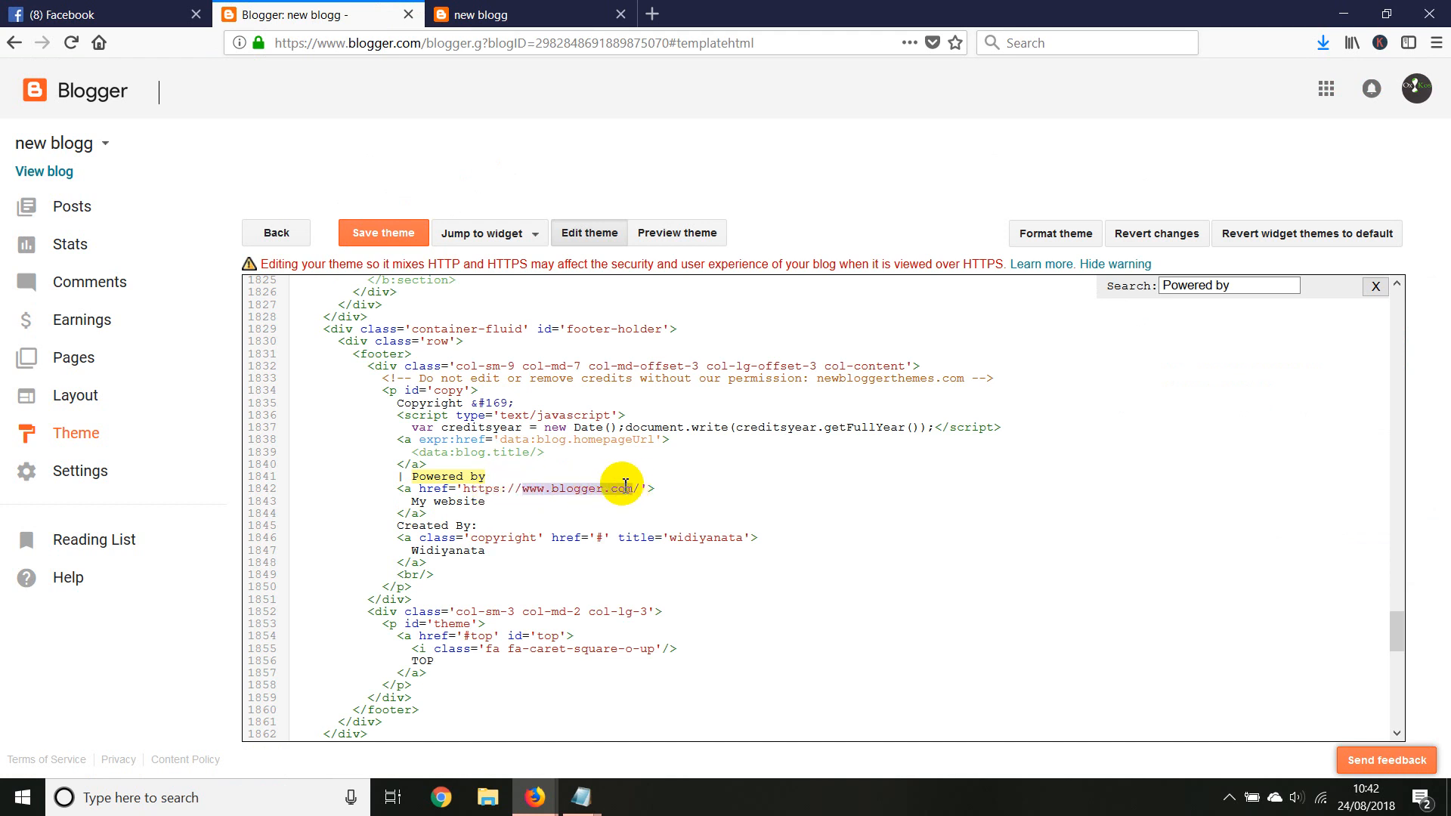
text(oxkos)
click(384, 236)
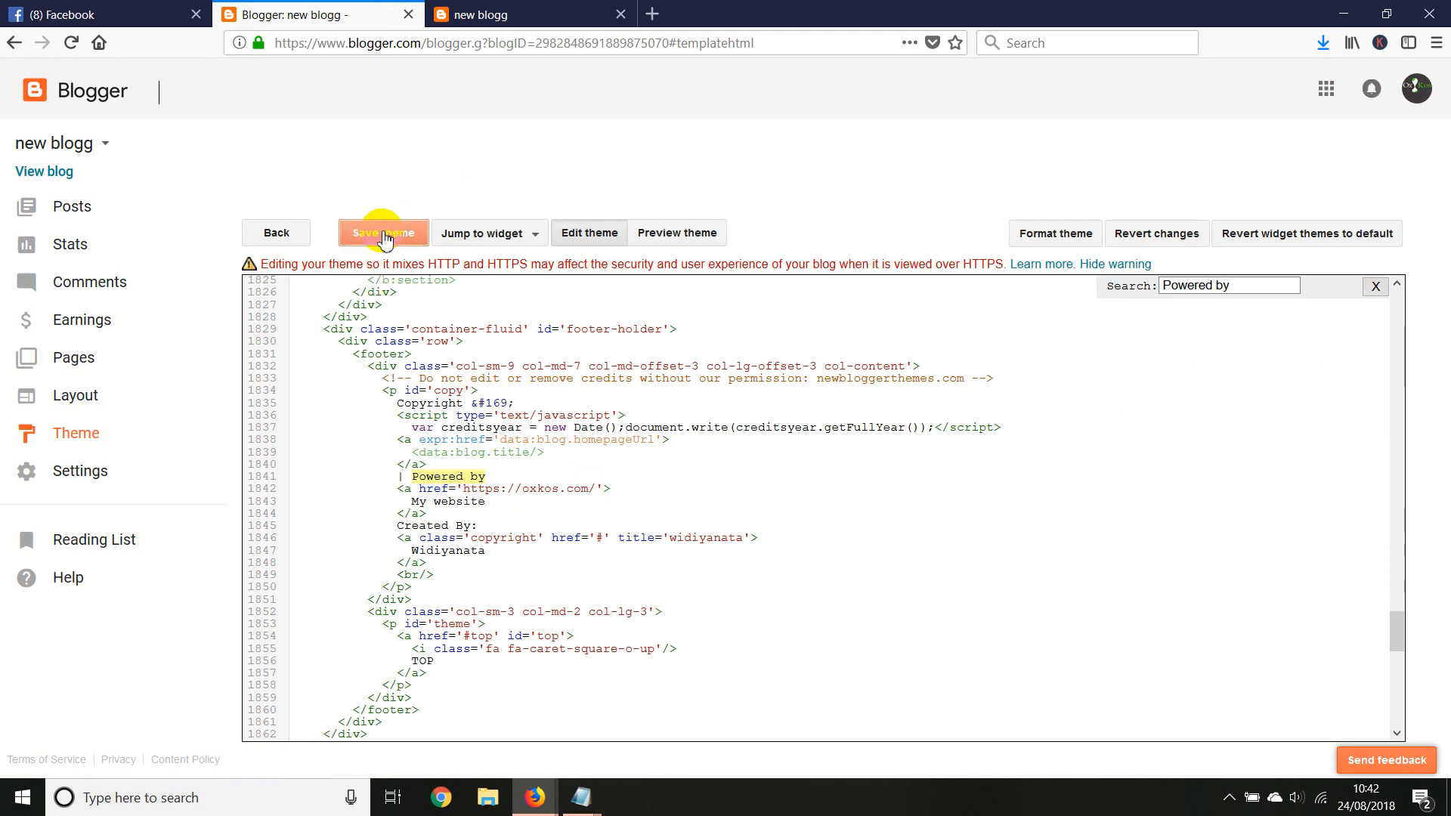
Reload the live new blogg site, test the My website link in its footer, and return to the blog
click(501, 7)
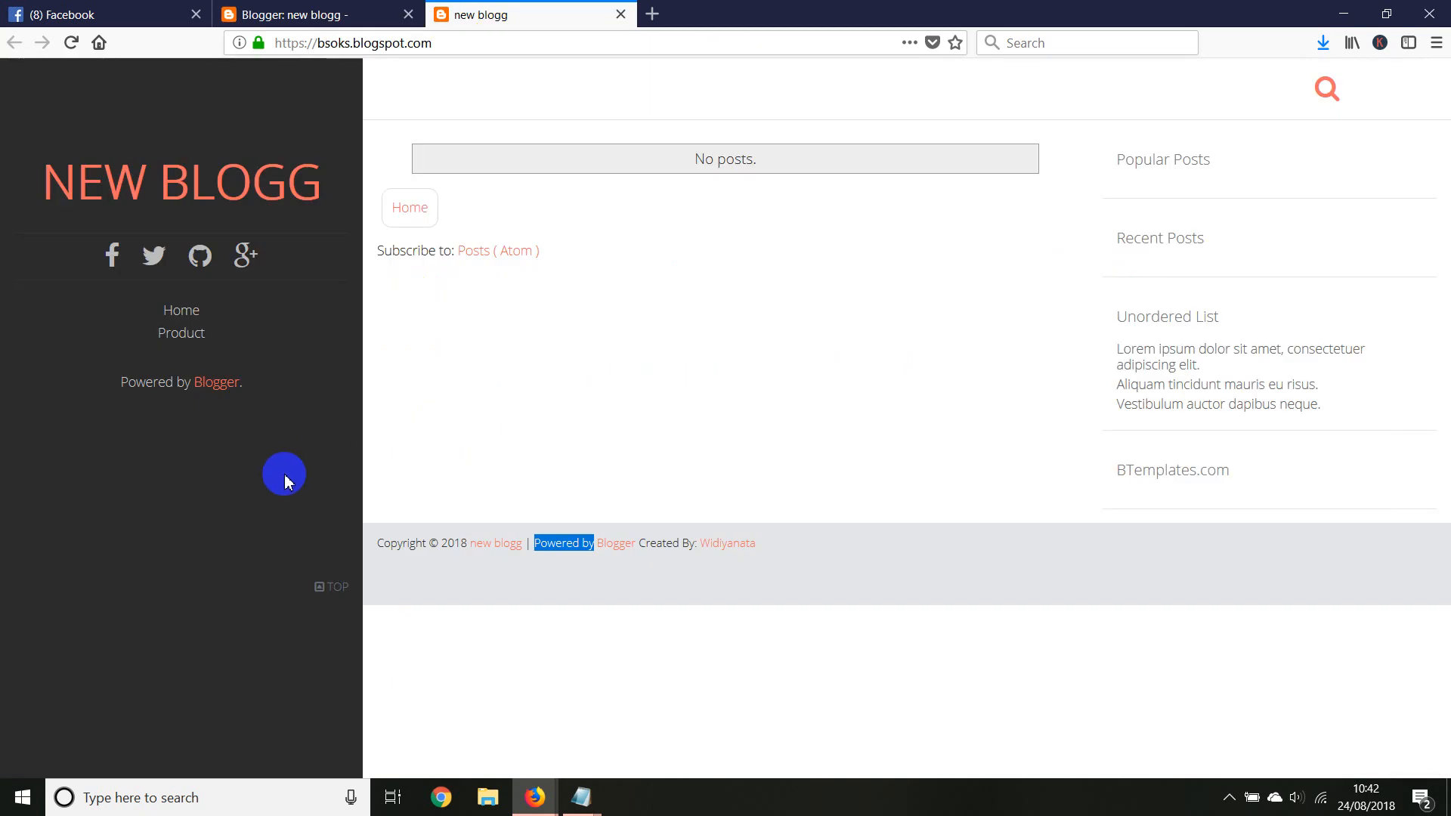
right_click(301, 409)
click(341, 357)
right_click(347, 354)
click(455, 371)
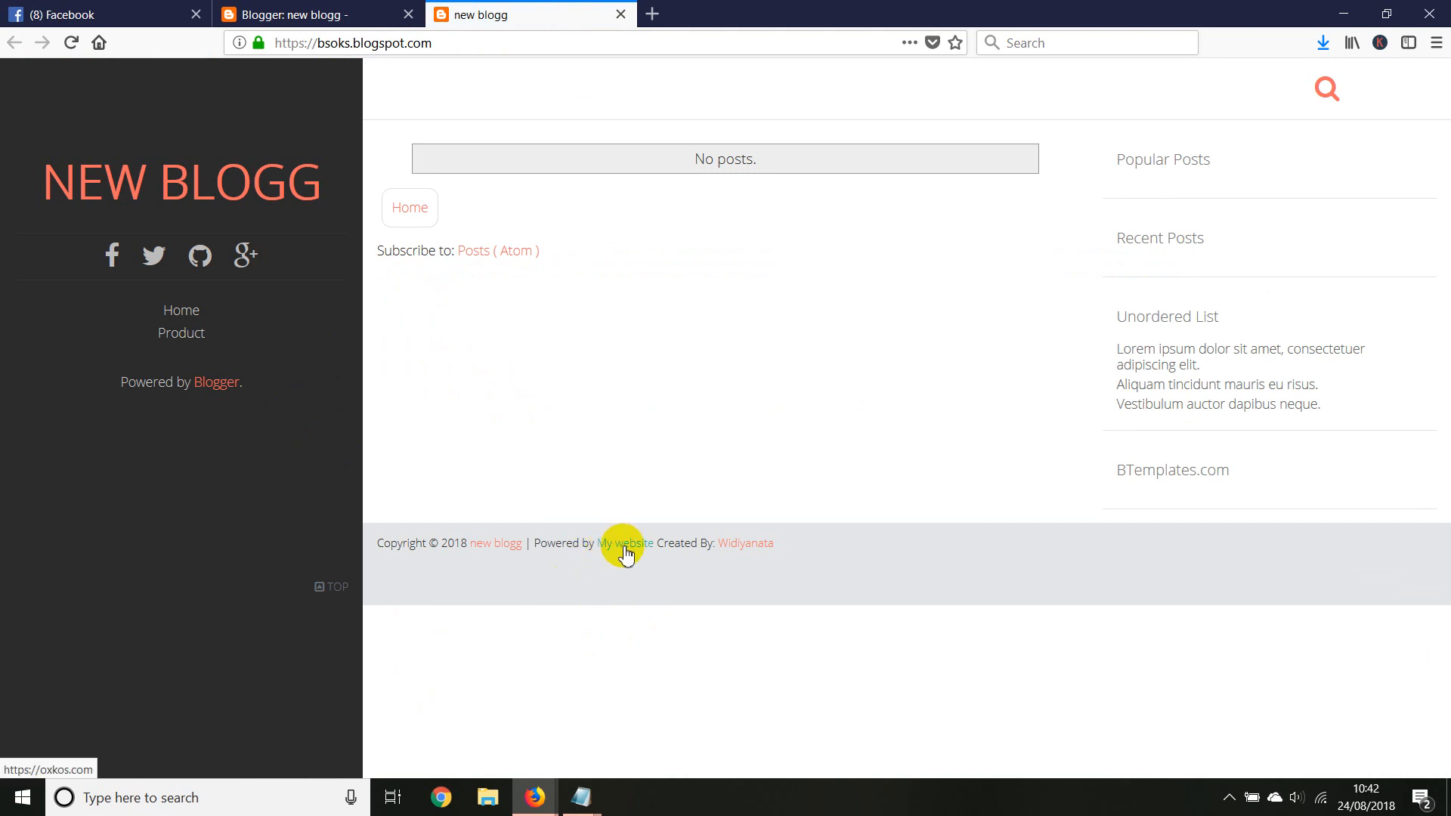
click(624, 550)
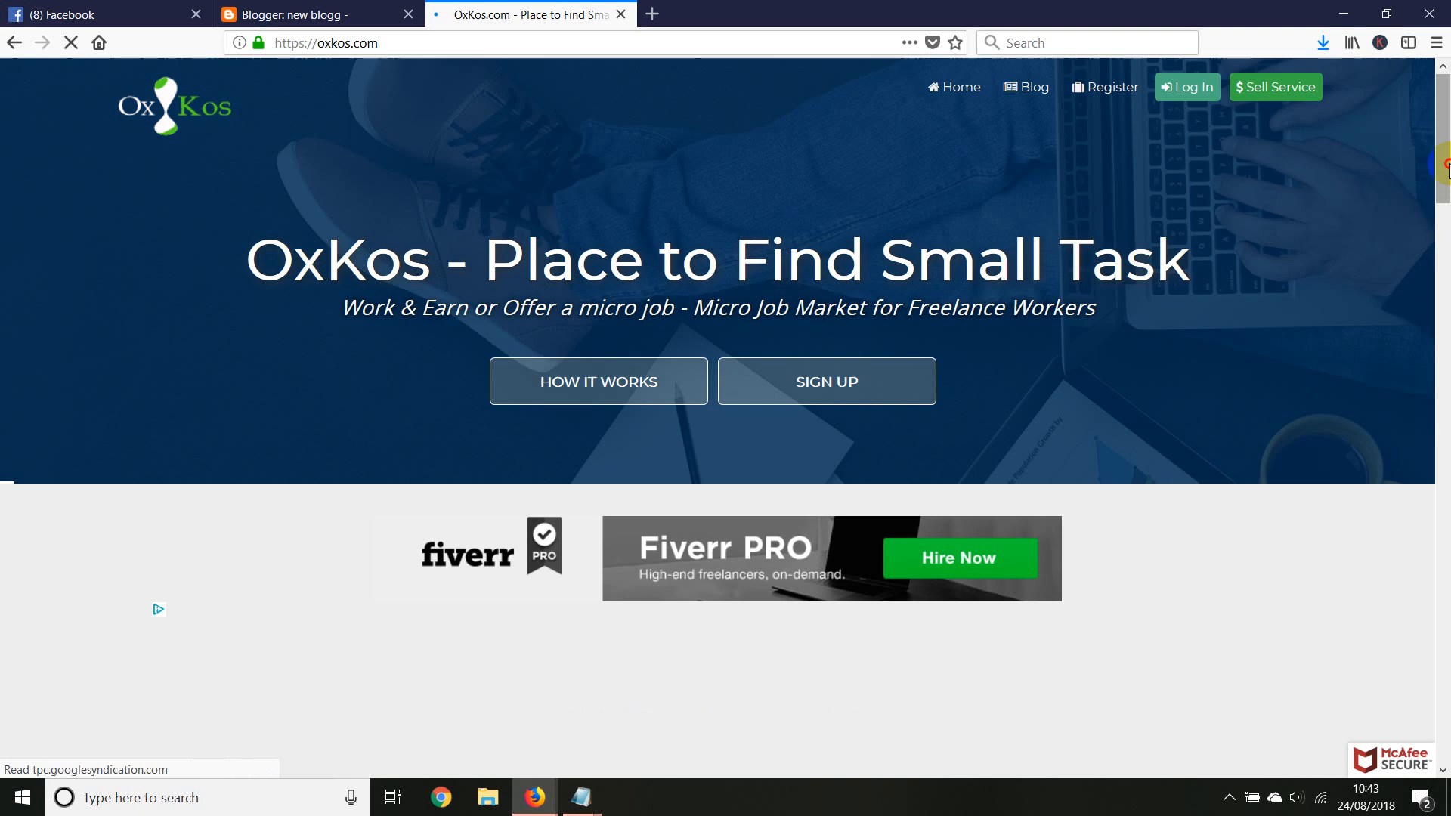
drag(1444, 162, 1443, 75)
click(14, 43)
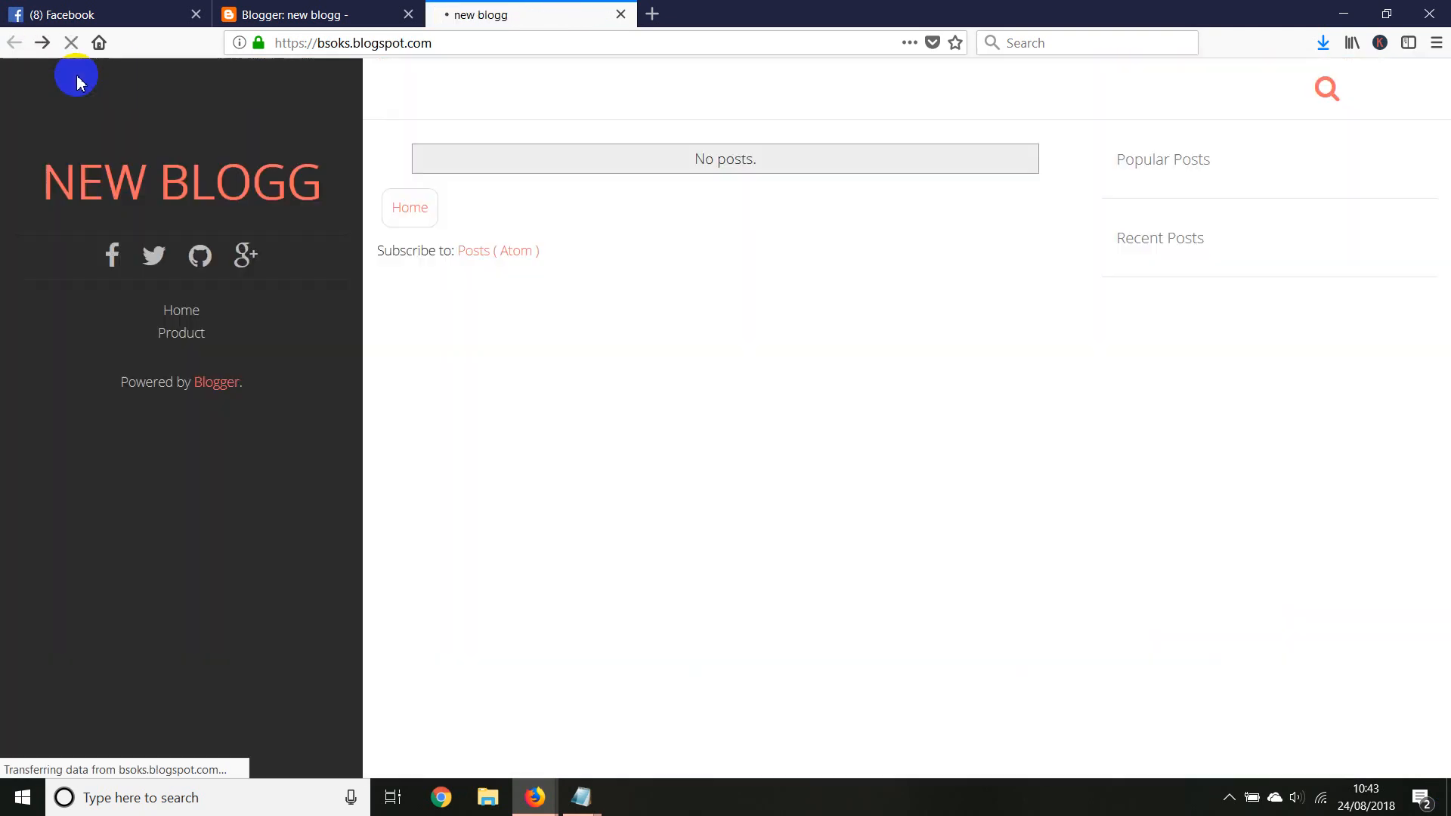
Examine the link address and name of the "Created By" credit in the theme's footer code
click(308, 11)
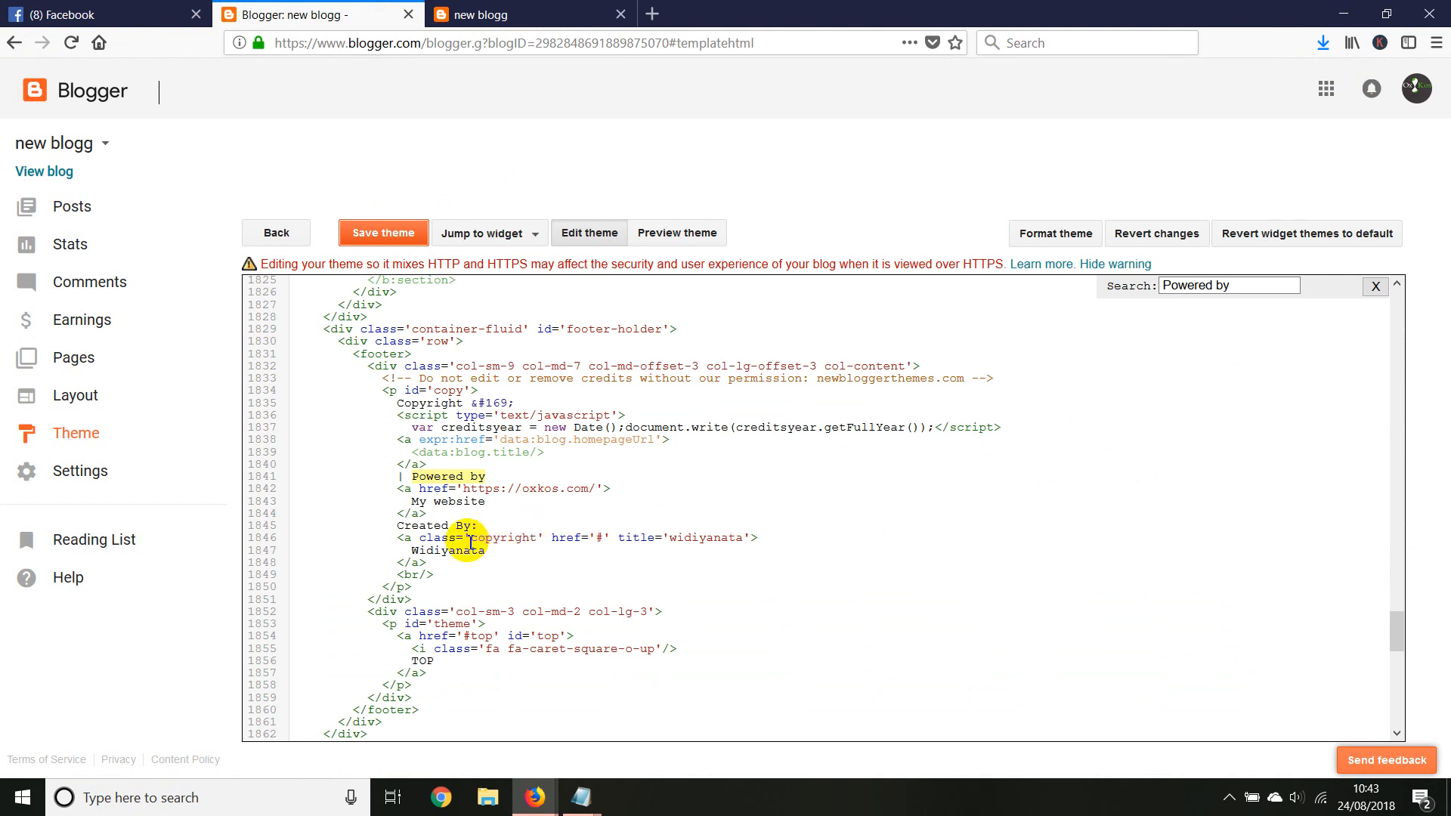
double_click(599, 538)
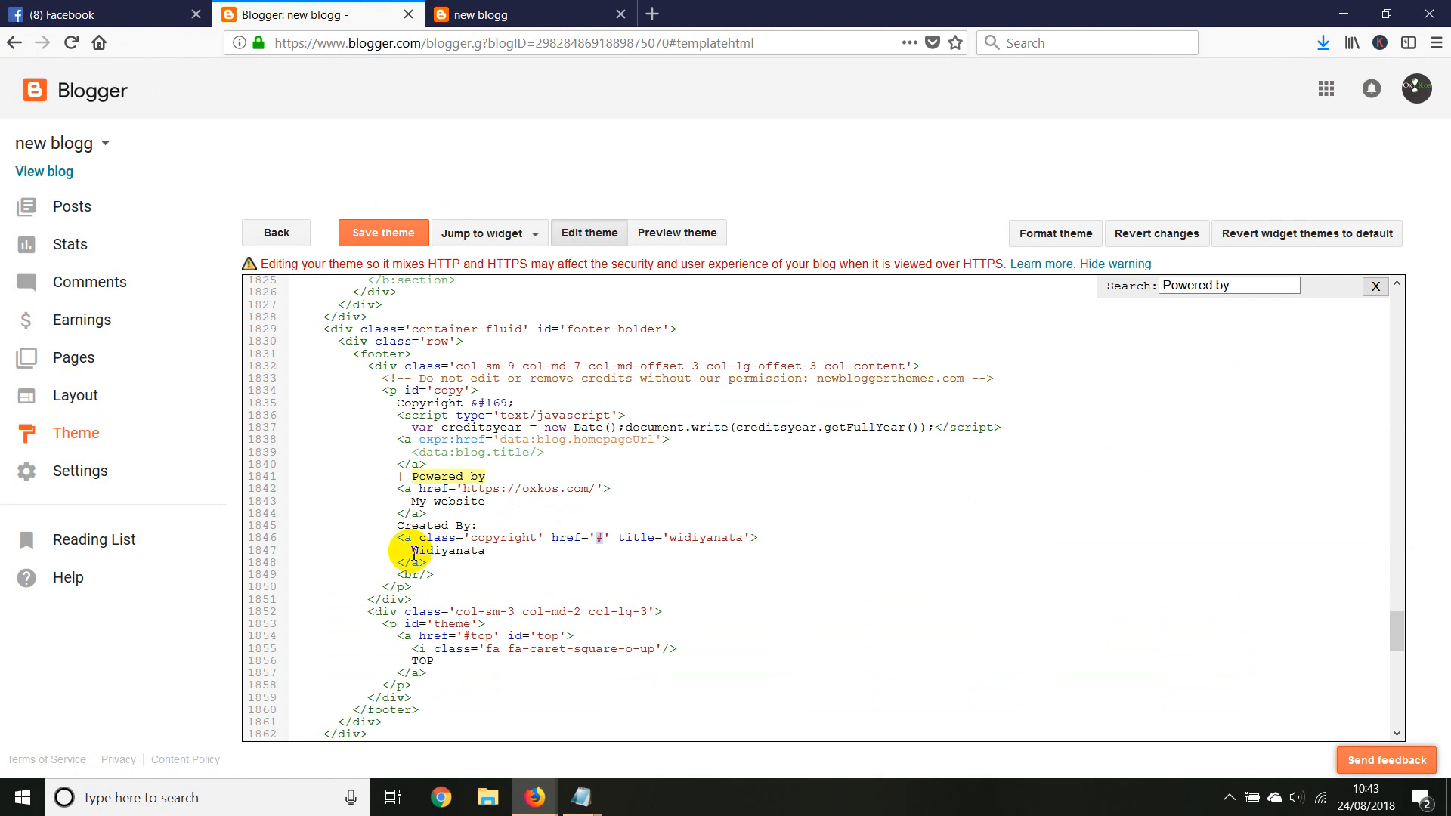
drag(412, 551, 465, 551)
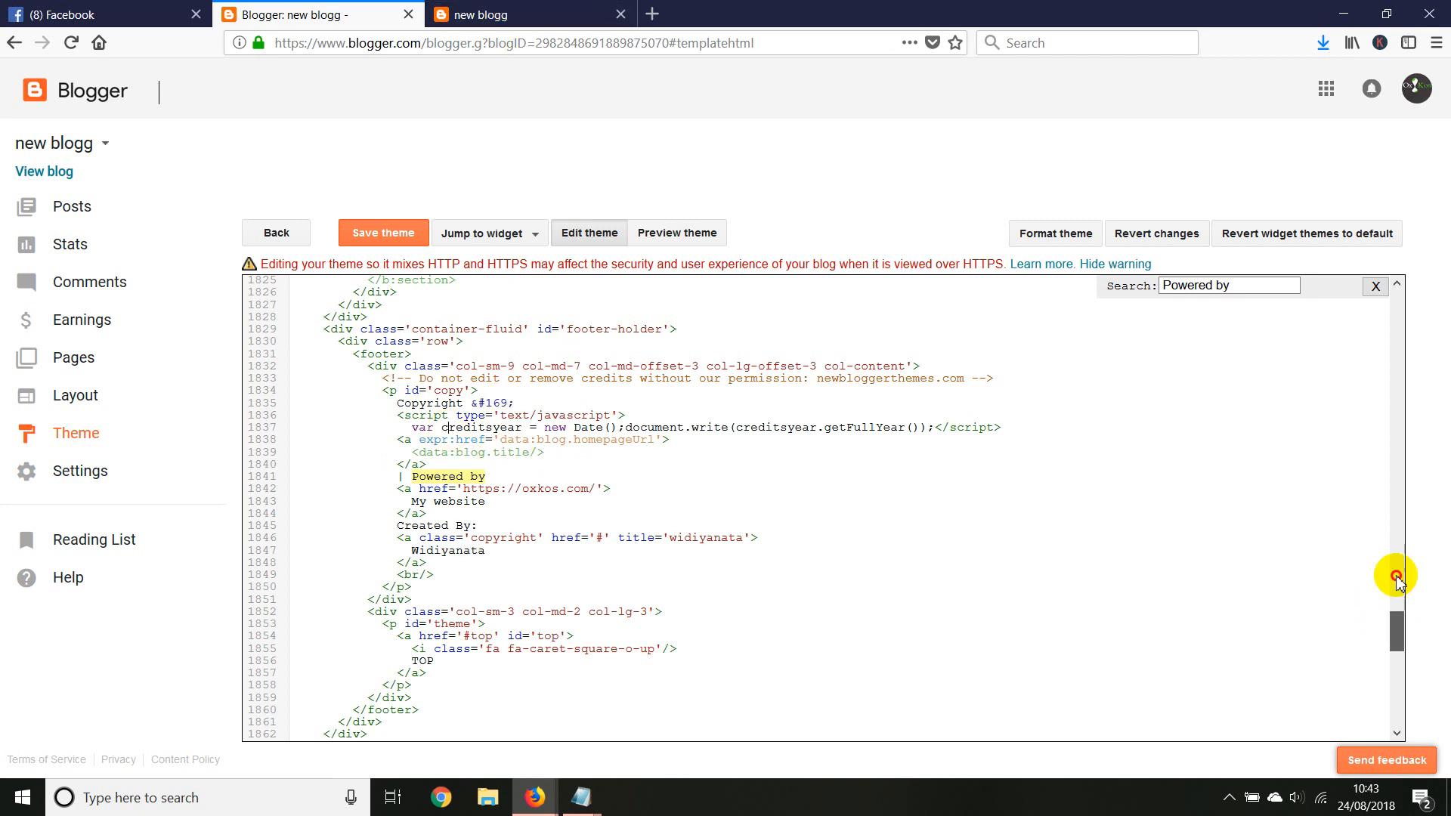
Insert three blank lines below the opening head tag in the theme HTML, and leave the editor for the blog's basic settings without saving
drag(1397, 620, 1382, 293)
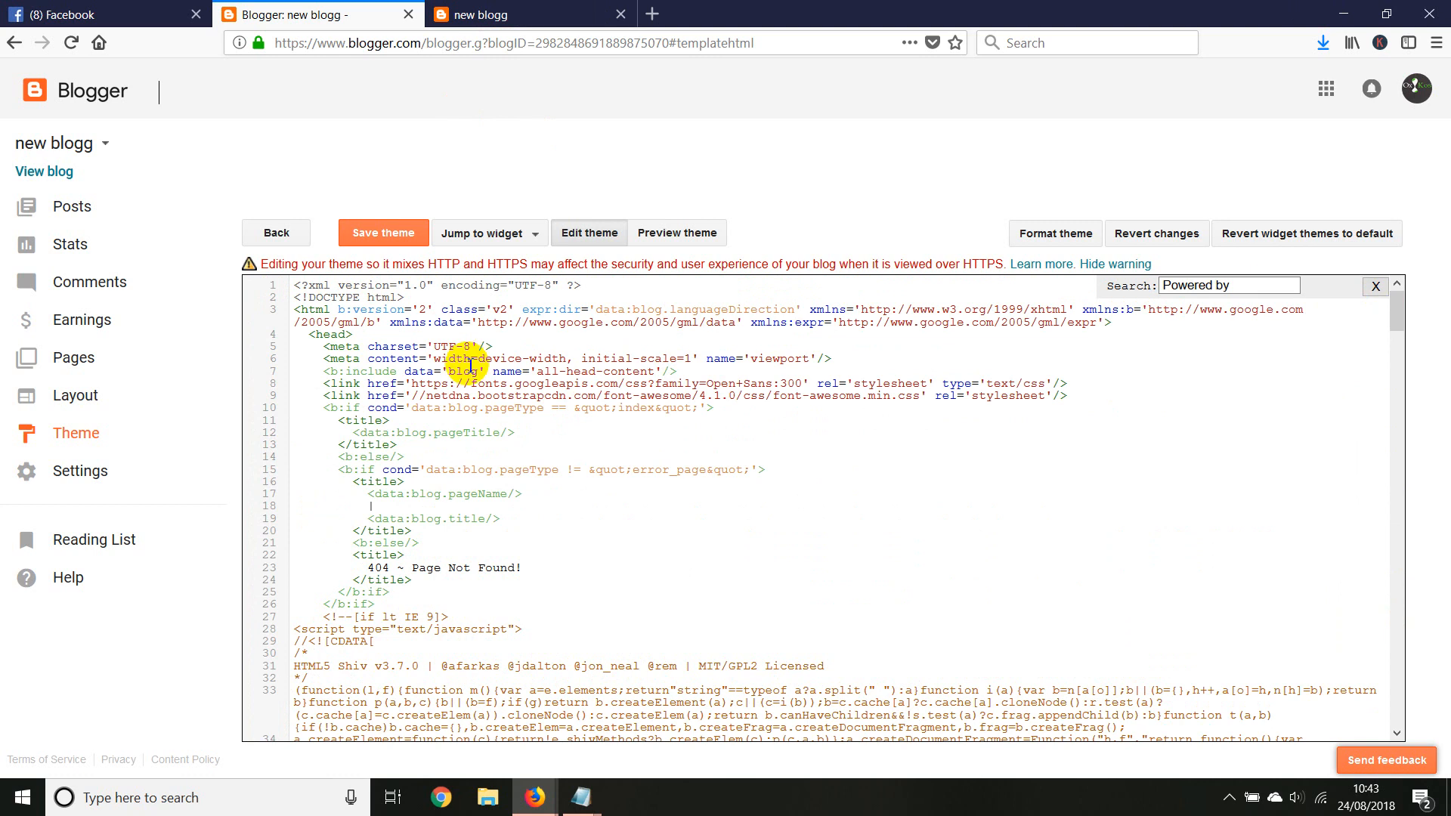
click(360, 334)
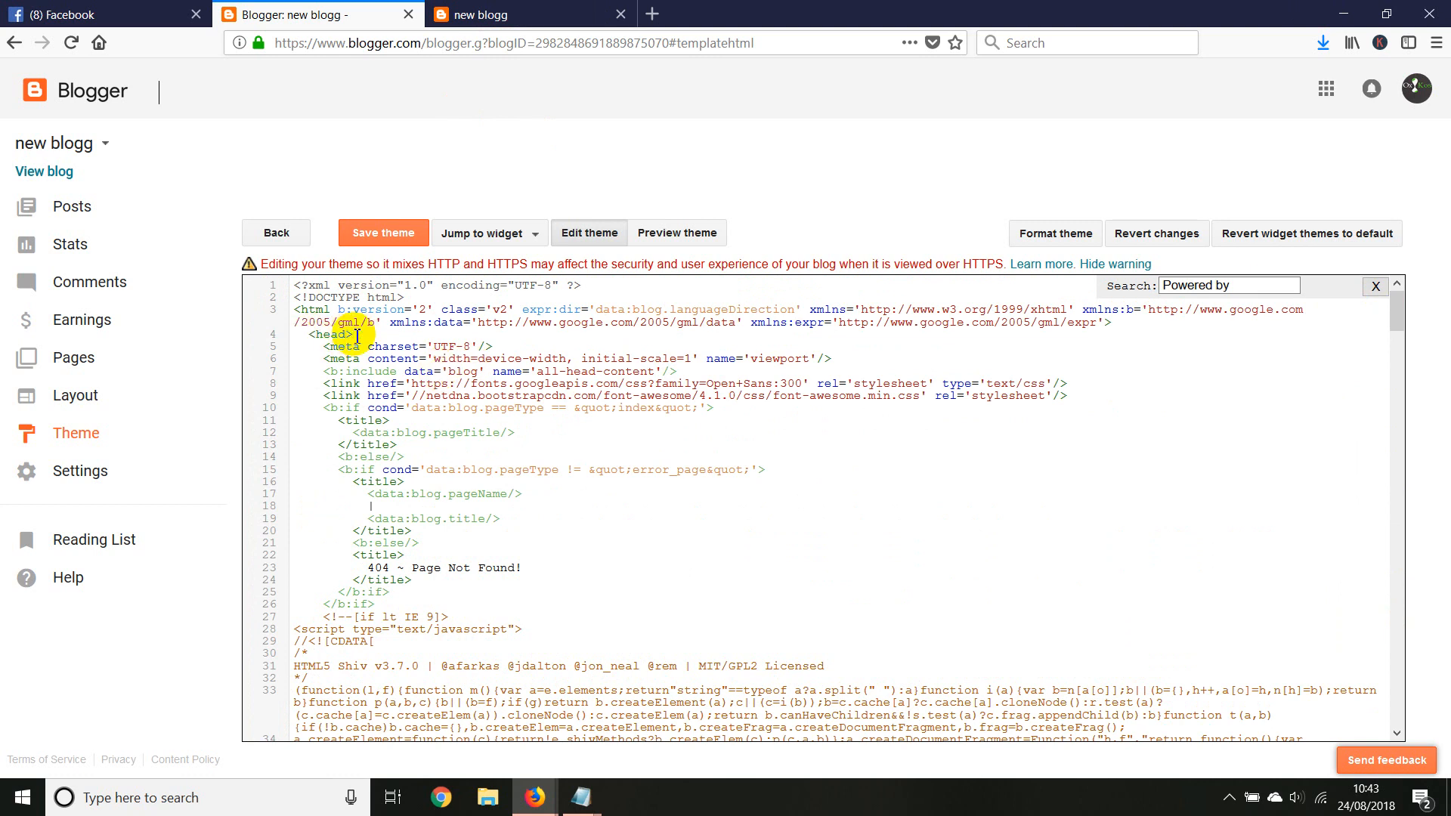
key(Return)
key(Return)
key(Return)
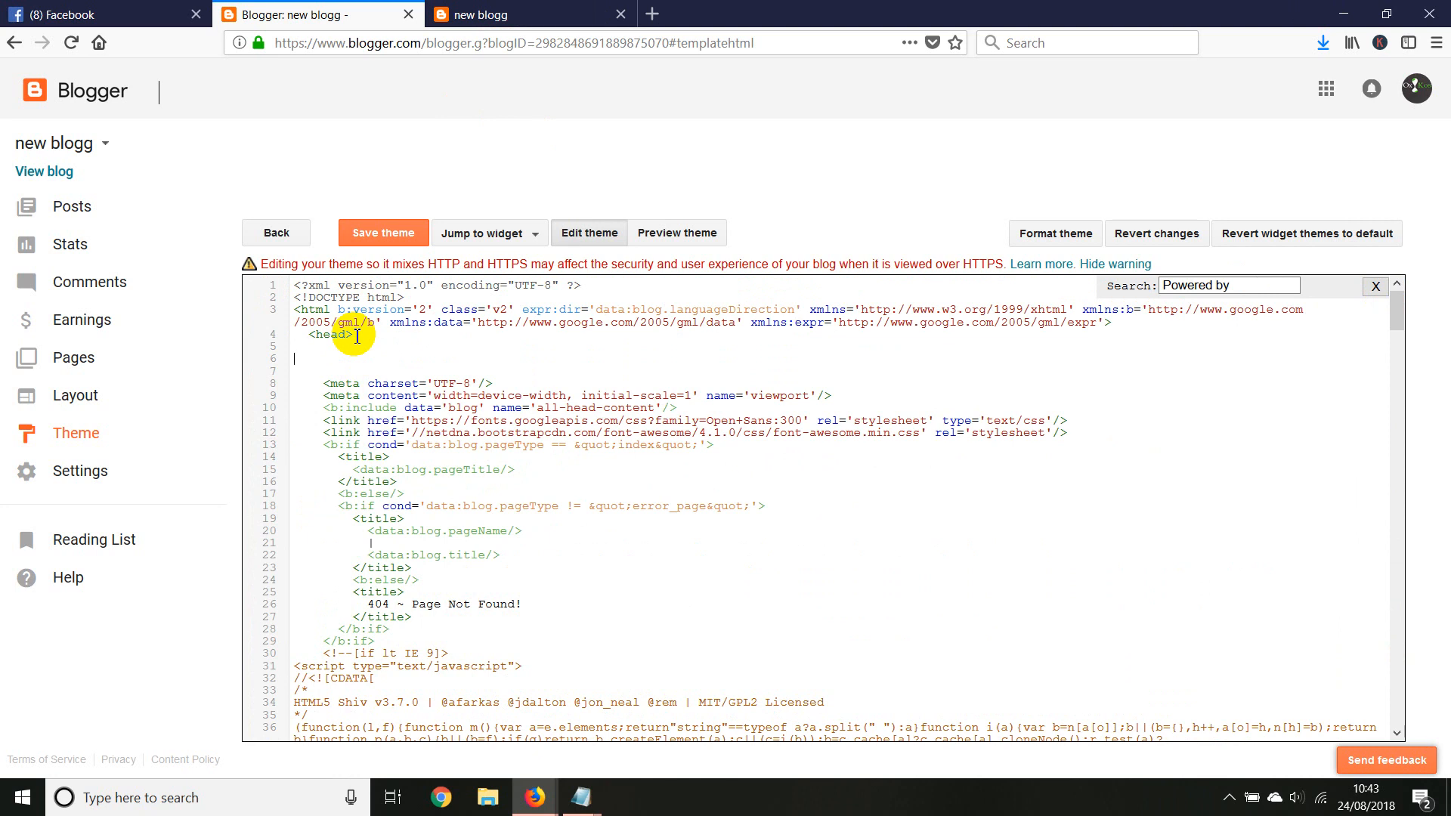
click(478, 15)
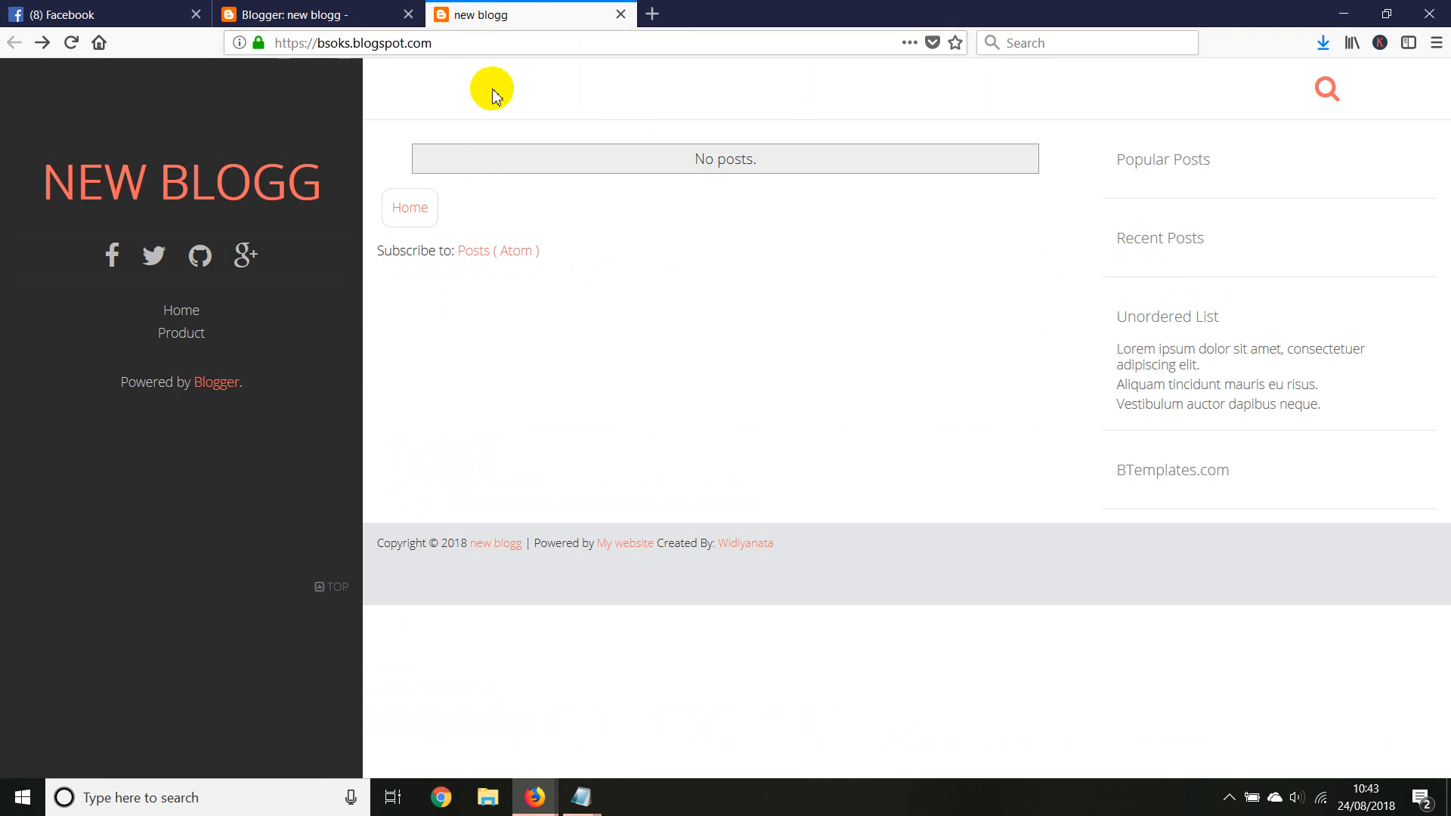
click(323, 18)
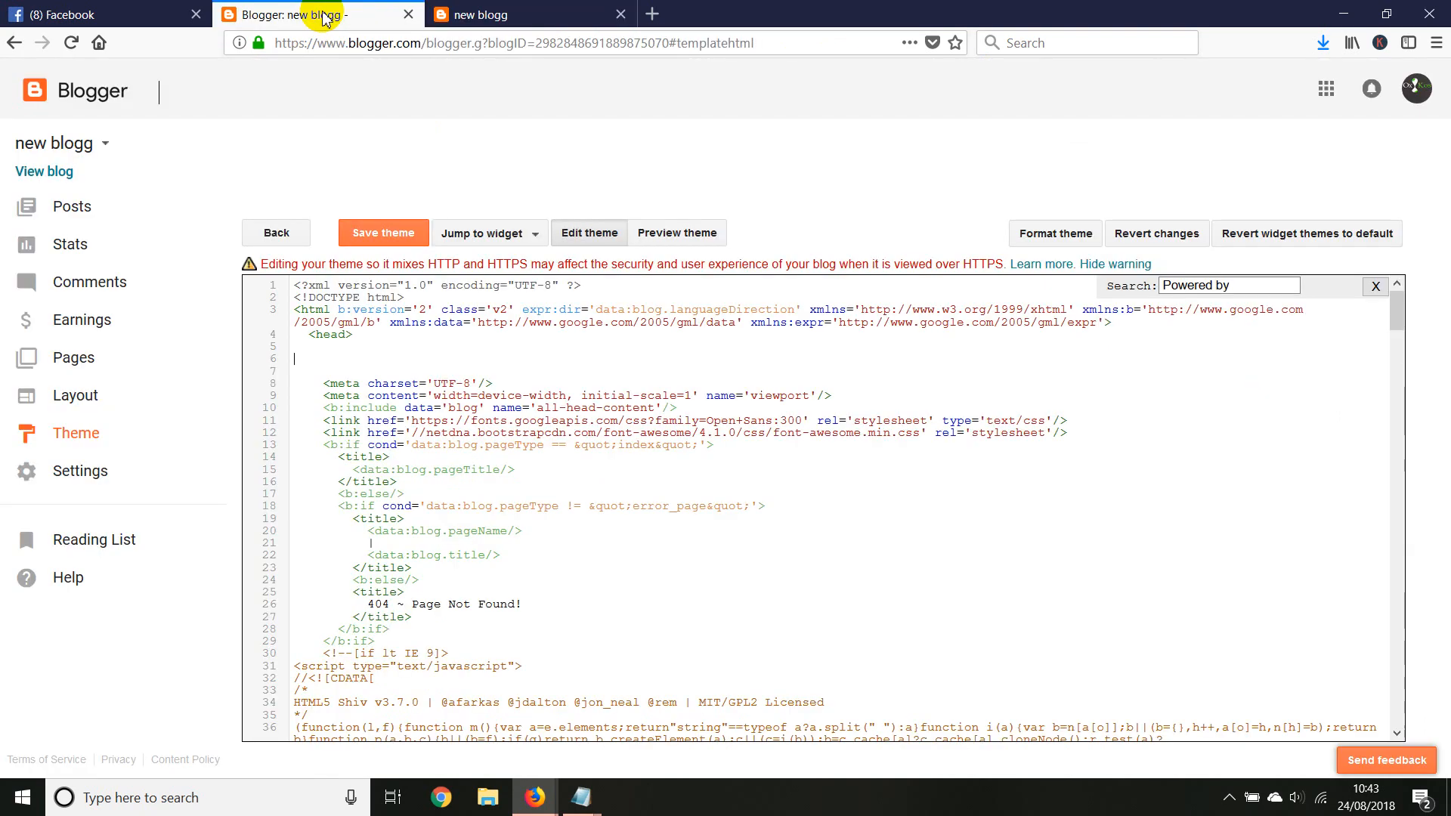
click(58, 481)
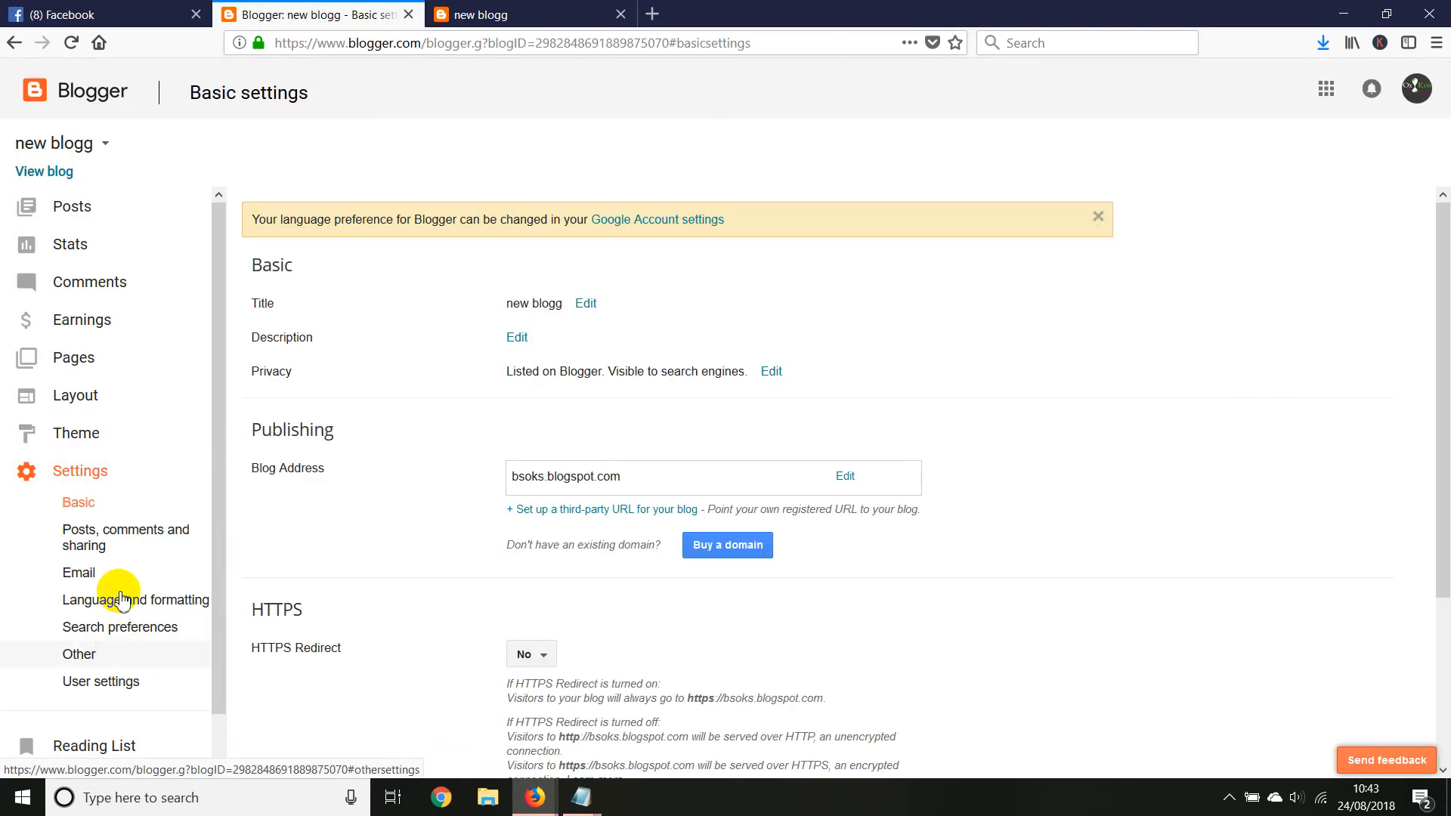
Set the blog's mobile theme option to show the desktop theme on mobile devices and save it
click(75, 432)
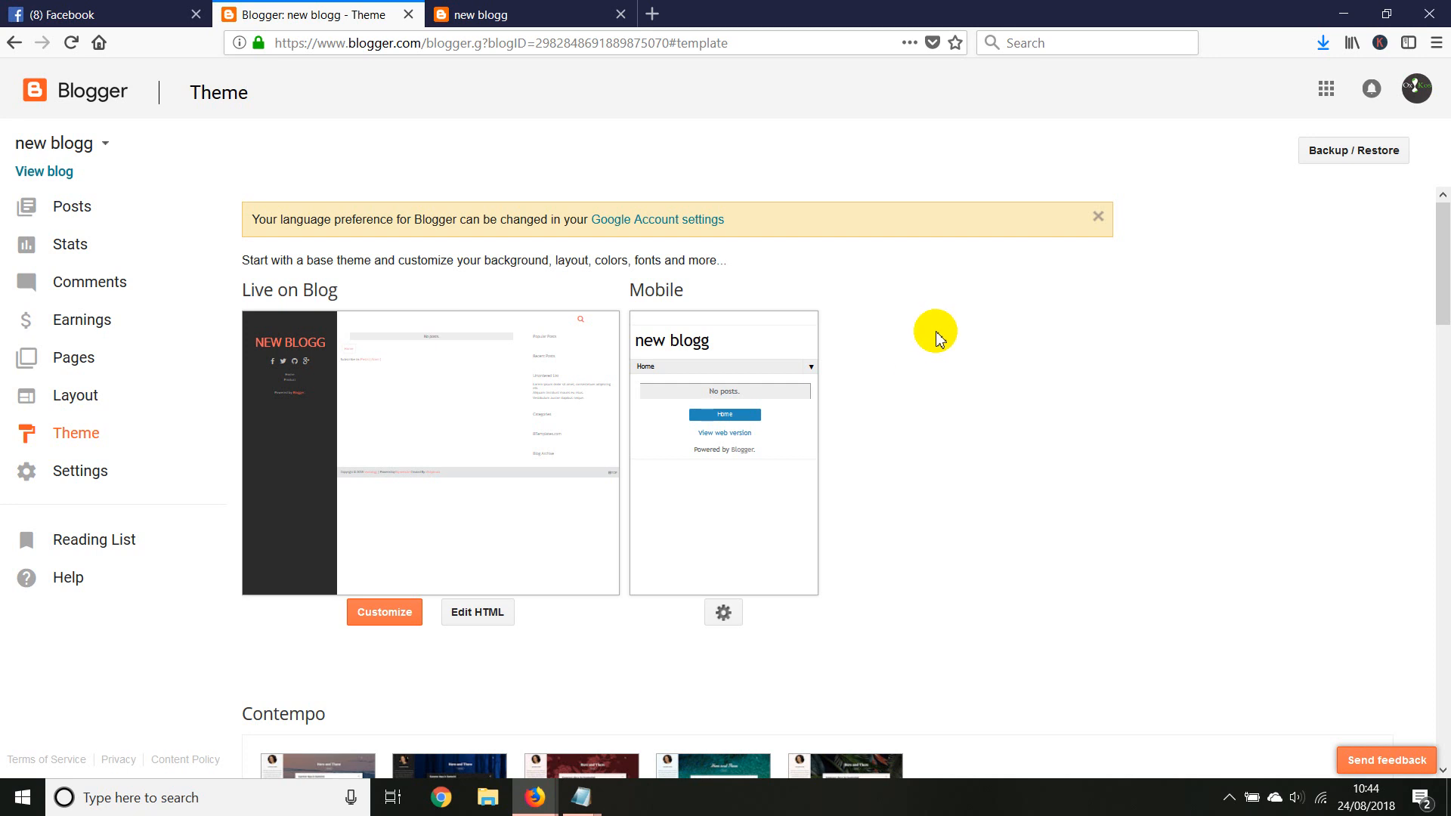
click(724, 616)
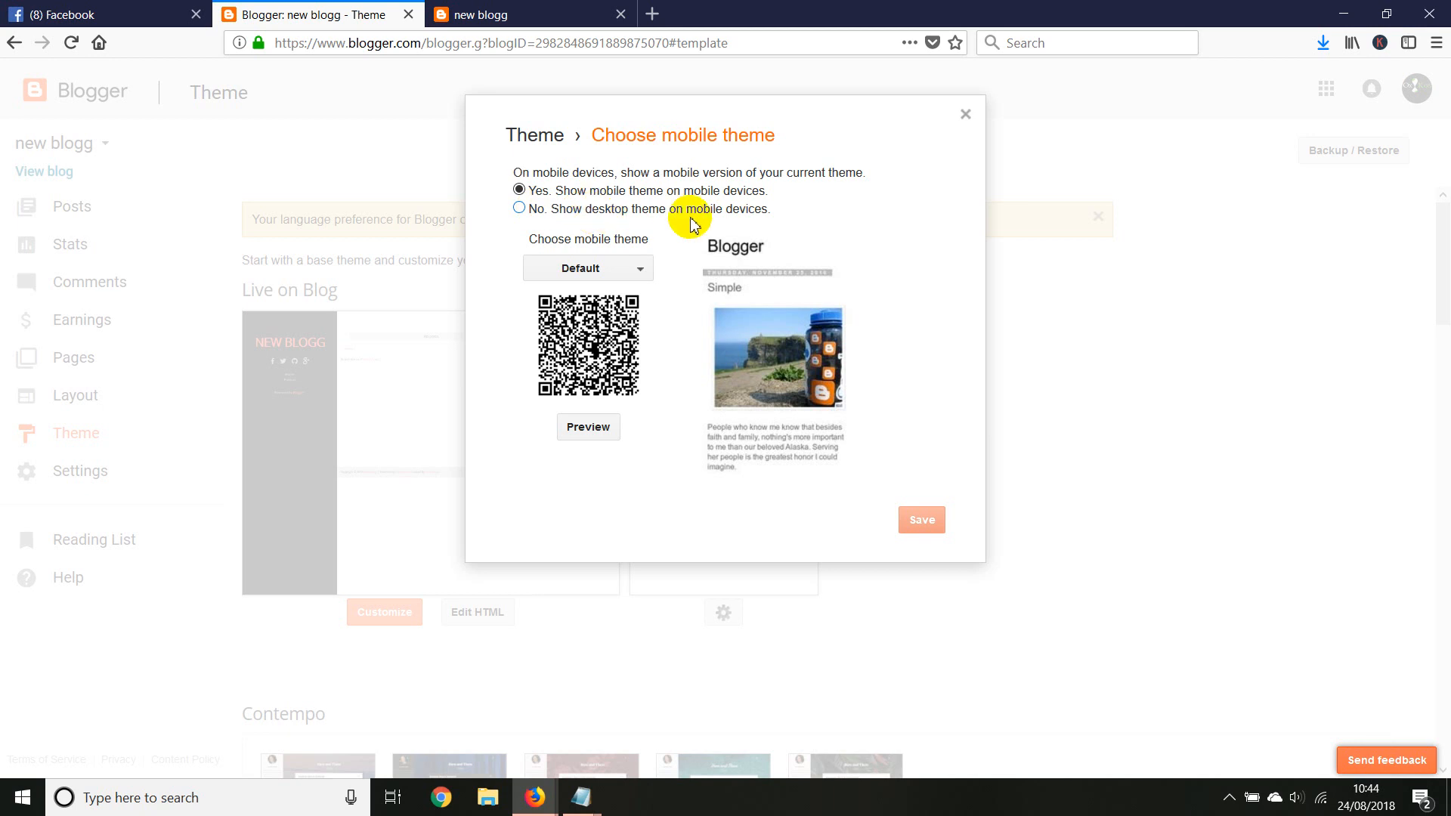
click(520, 208)
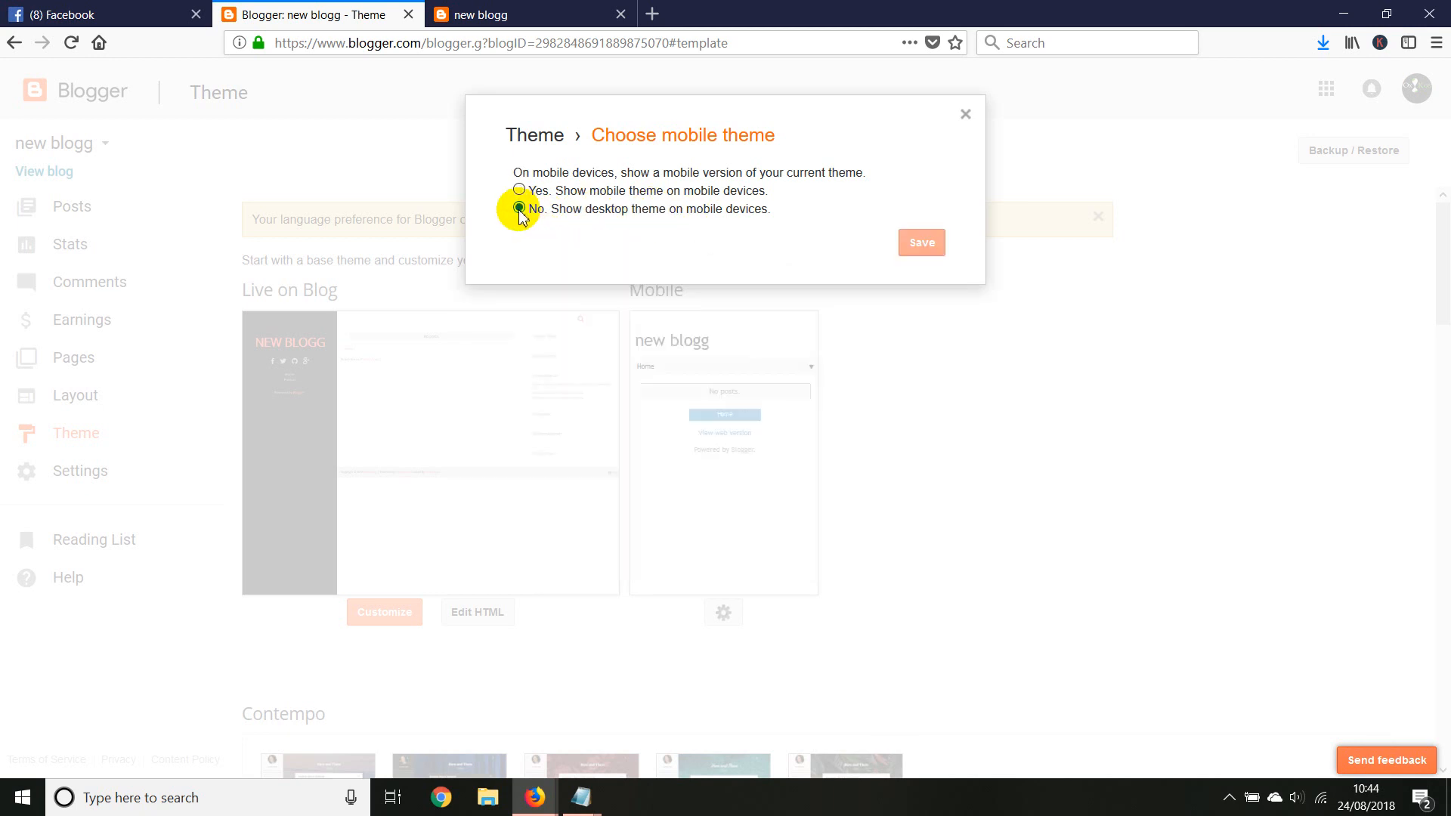
click(918, 242)
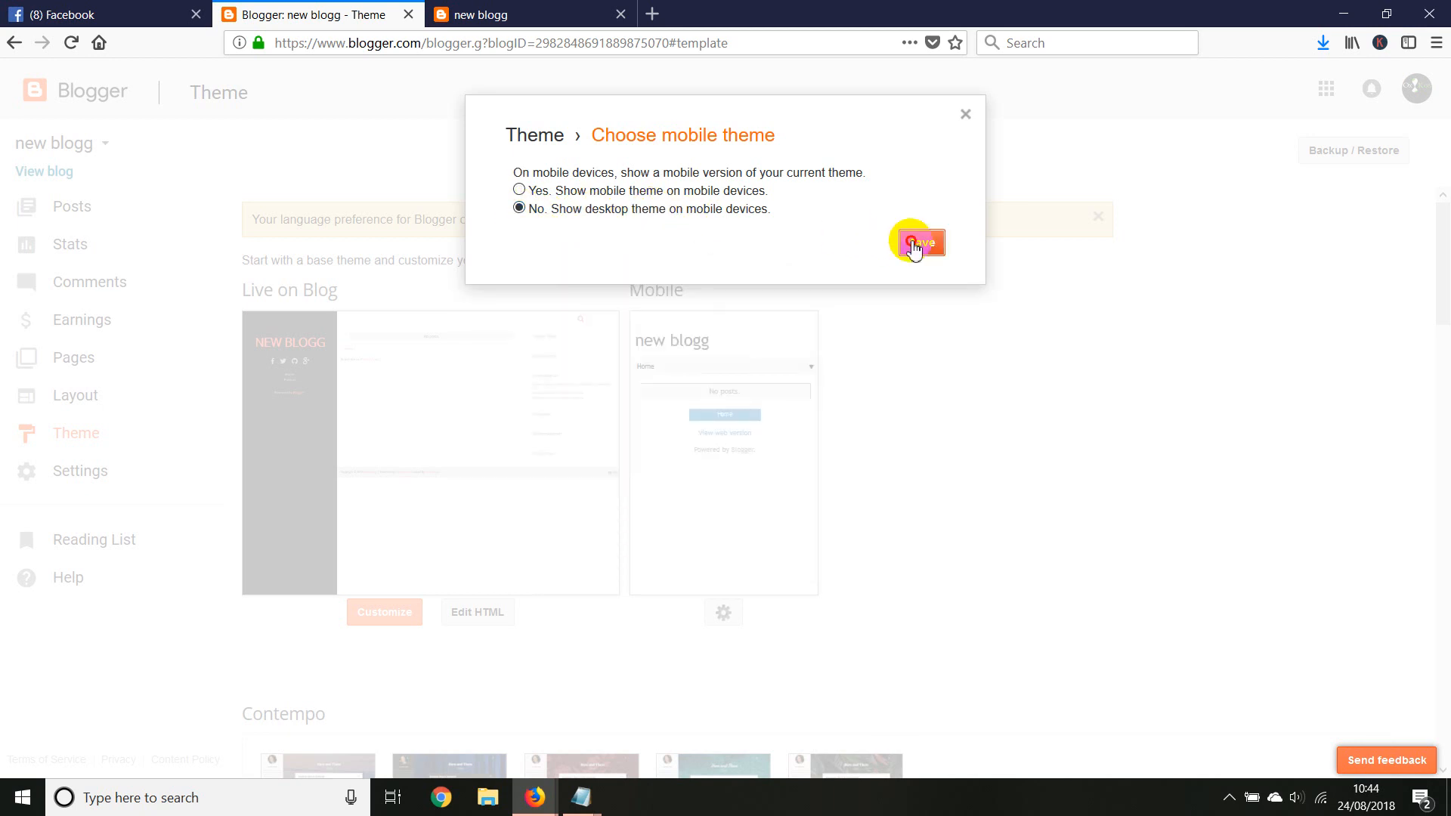